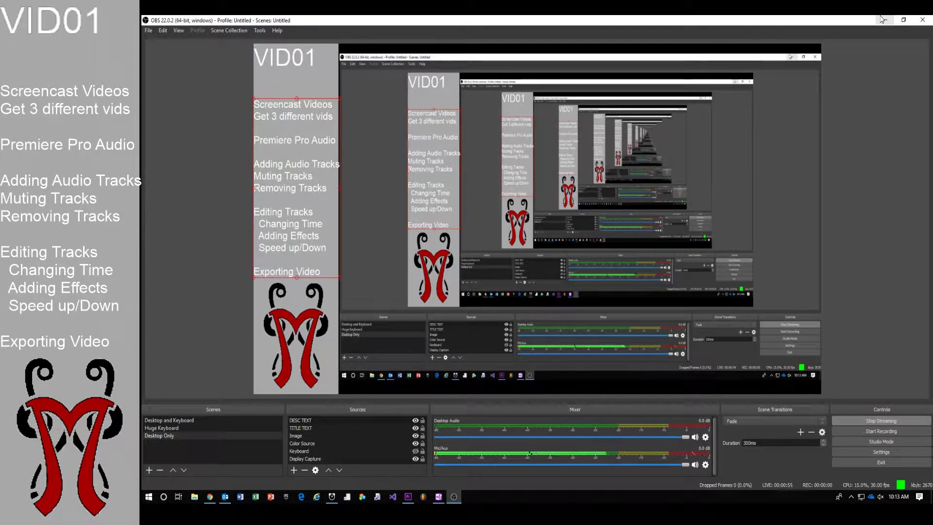
# Step: Switch from OBS to Adobe Premiere Pro CC 2018 and reposition its Start window
pyautogui.click(883, 19)
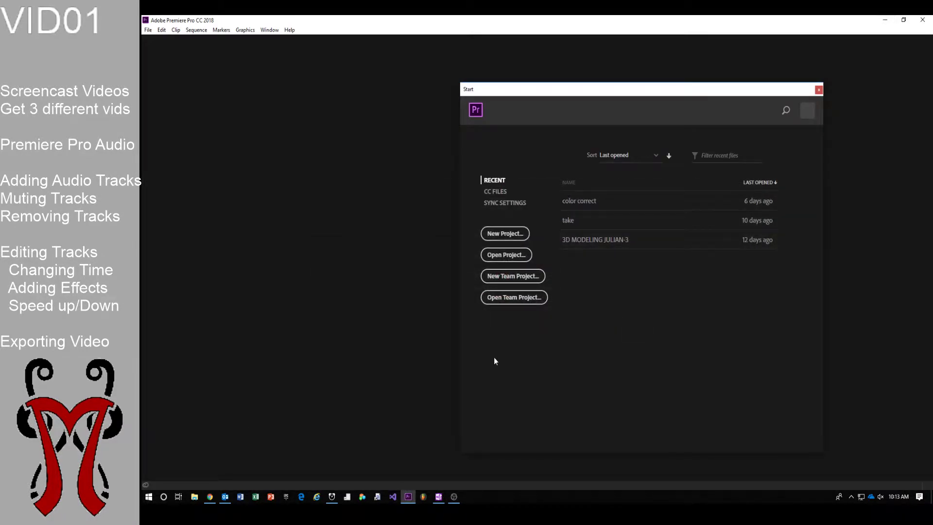
pyautogui.click(149, 498)
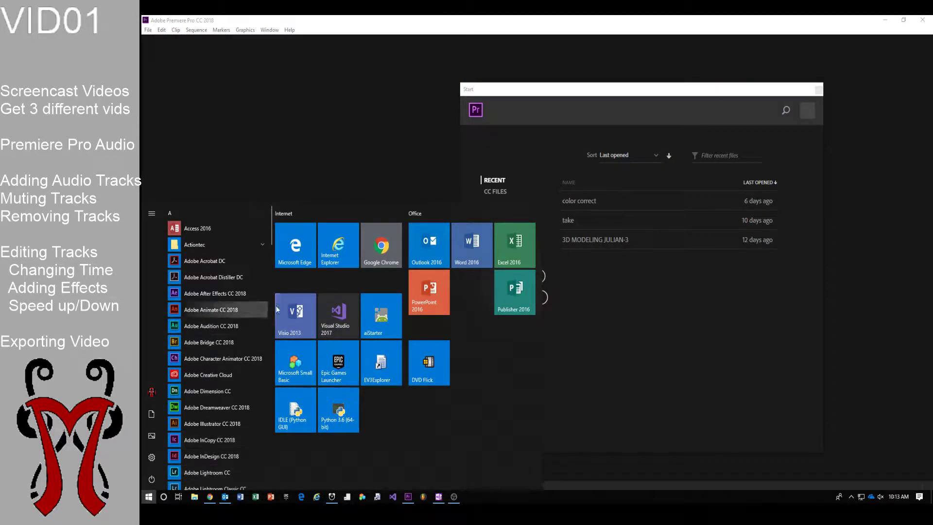
pyautogui.write('prem')
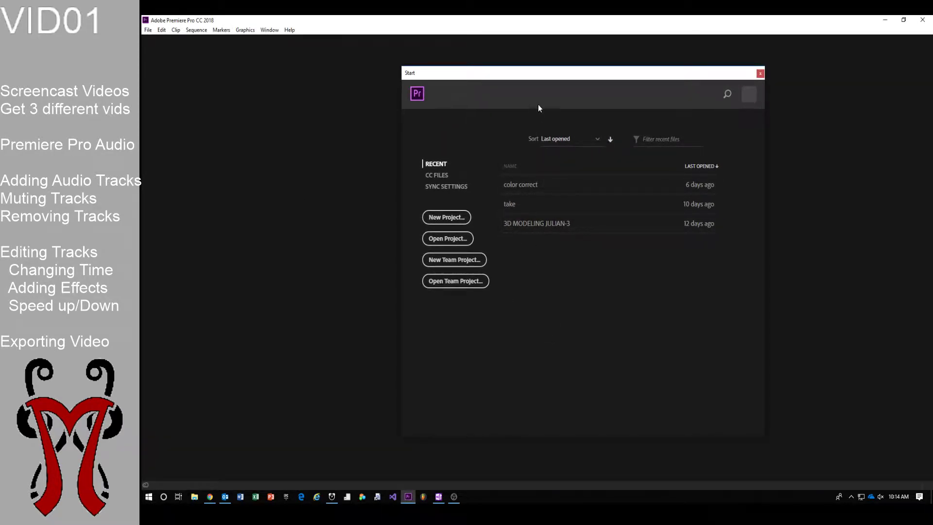
pyautogui.moveTo(544, 77); pyautogui.dragTo(471, 115)
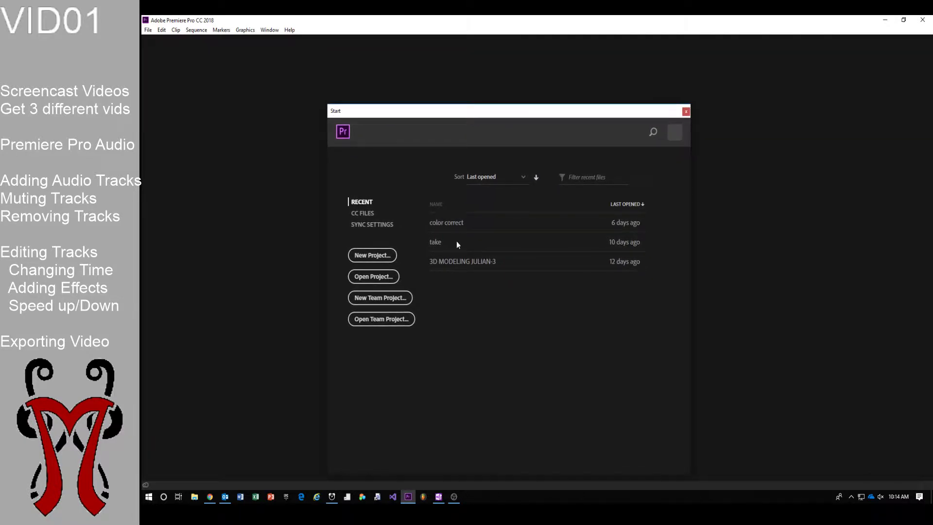
# Step: Start a new project and name it AudioProjectCompilation
pyautogui.click(378, 252)
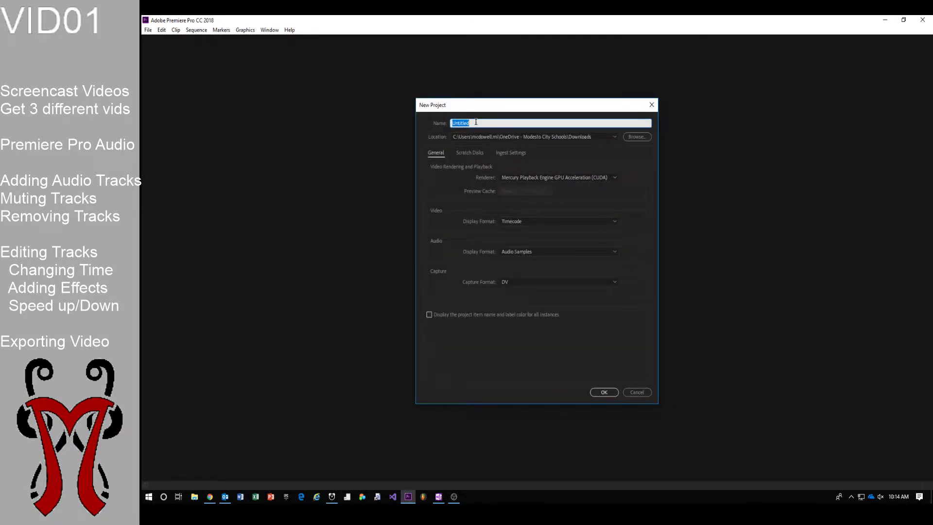
pyautogui.write('V')
pyautogui.press('super+plus')
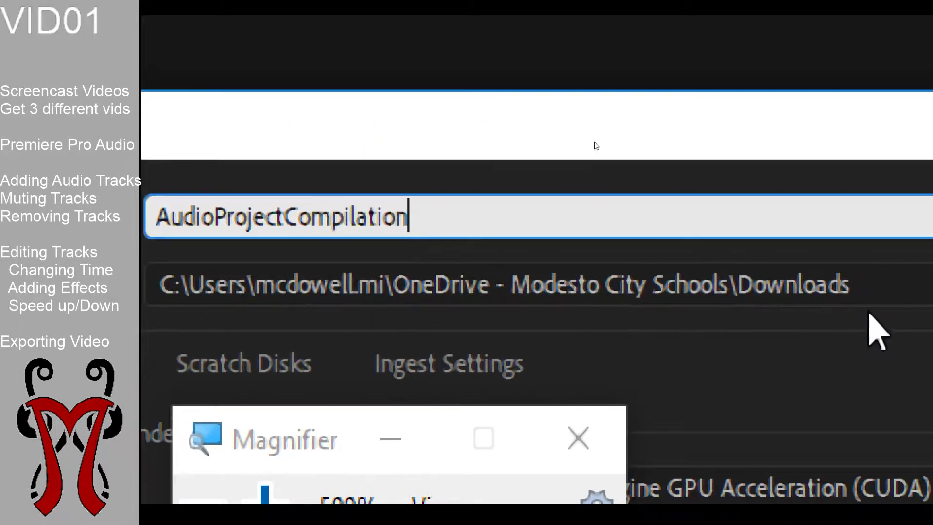
pyautogui.press('super+minus')
pyautogui.press('super+minus')
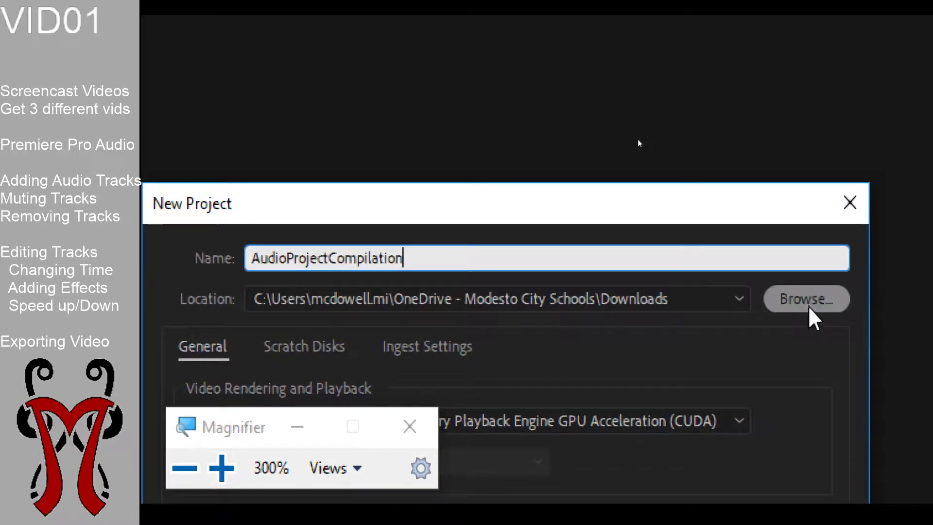
# Step: Set the project location to the OneDrive Videos folder and create the project
pyautogui.click(797, 305)
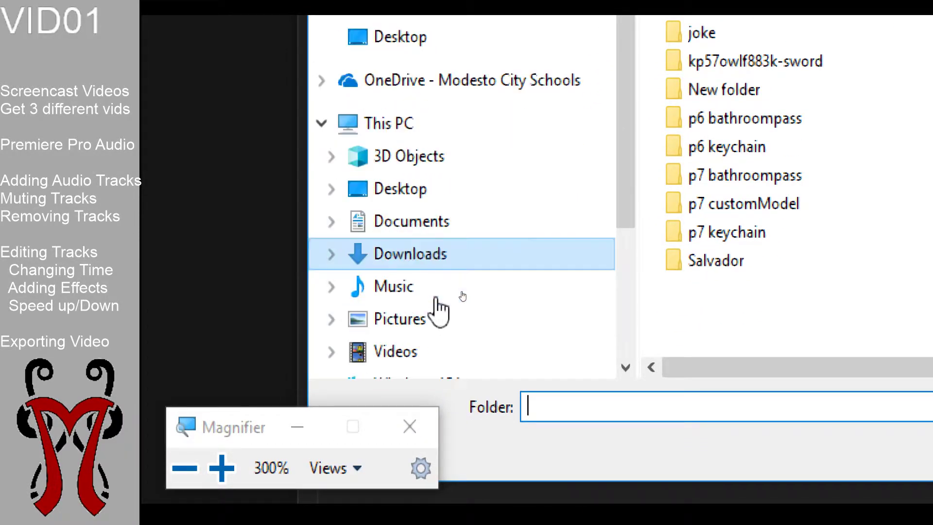
pyautogui.click(406, 332)
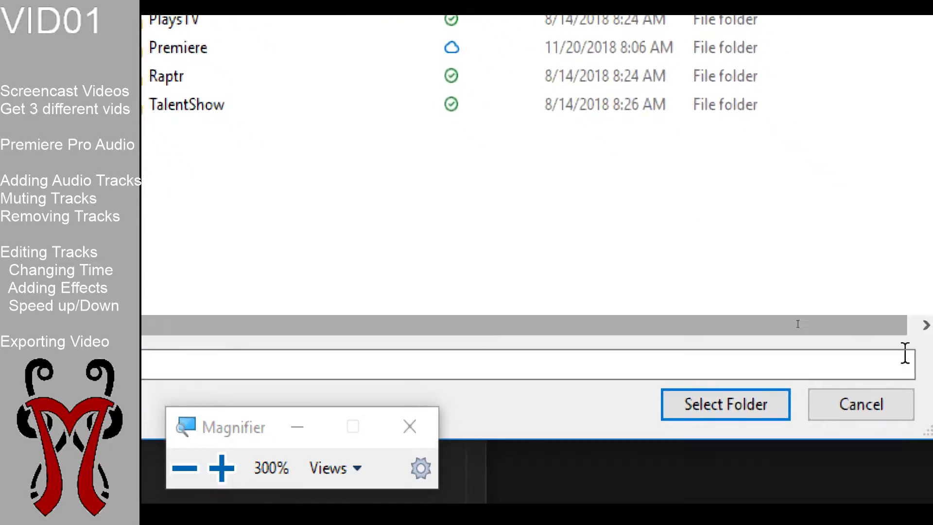
pyautogui.click(754, 414)
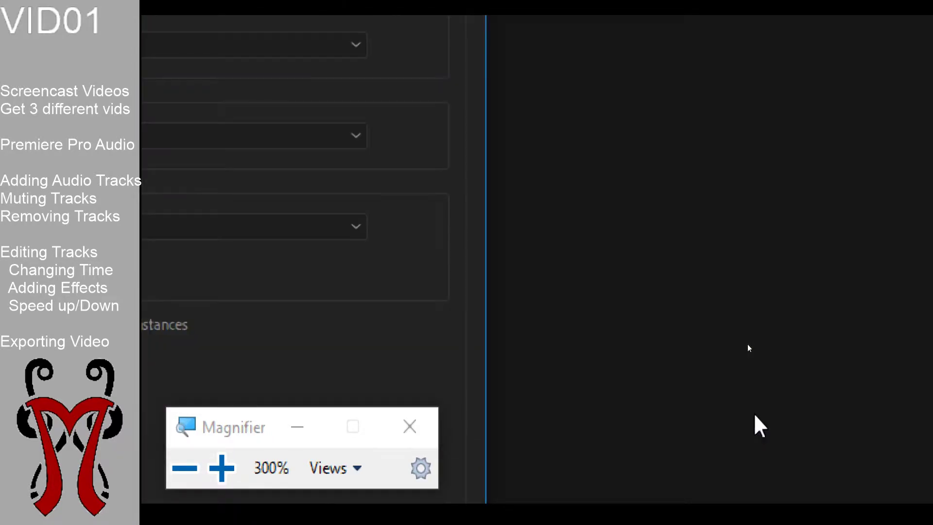
pyautogui.press('super+Escape')
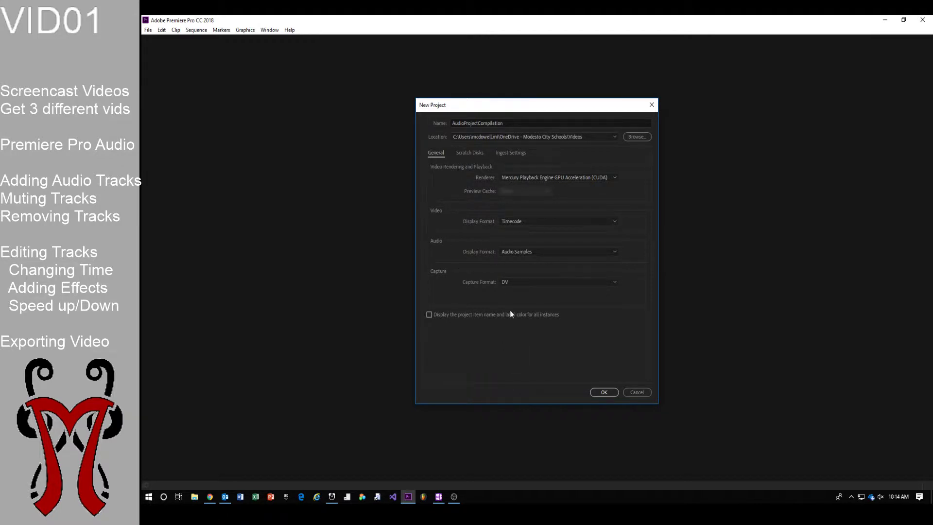
pyautogui.click(602, 388)
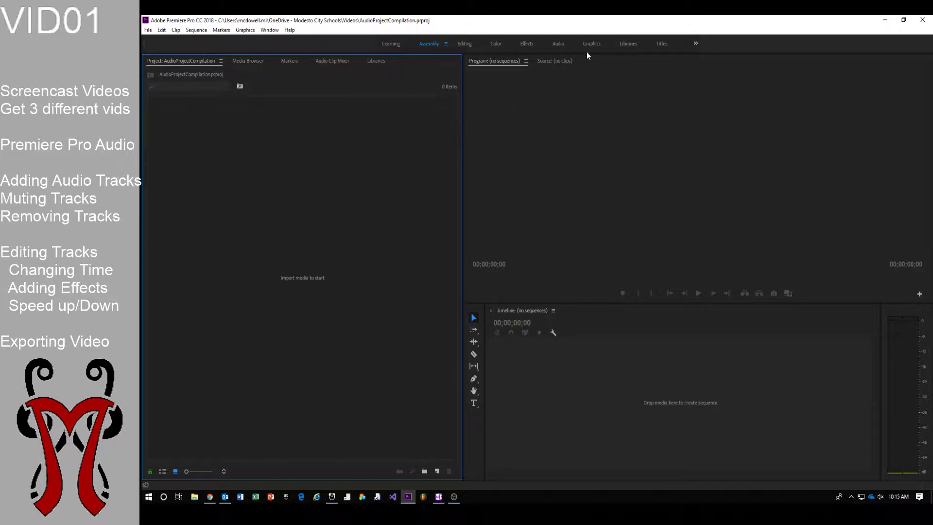
pyautogui.press('super+plus')
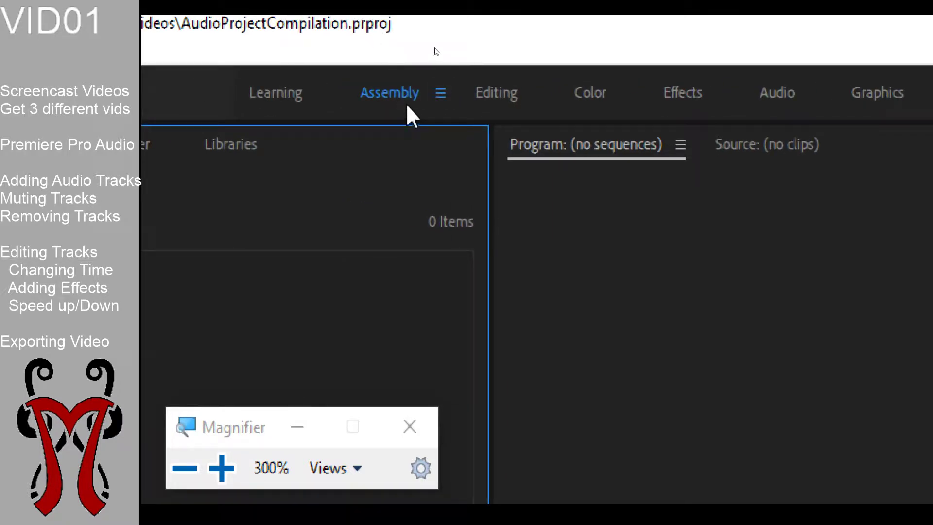
pyautogui.press('super+minus')
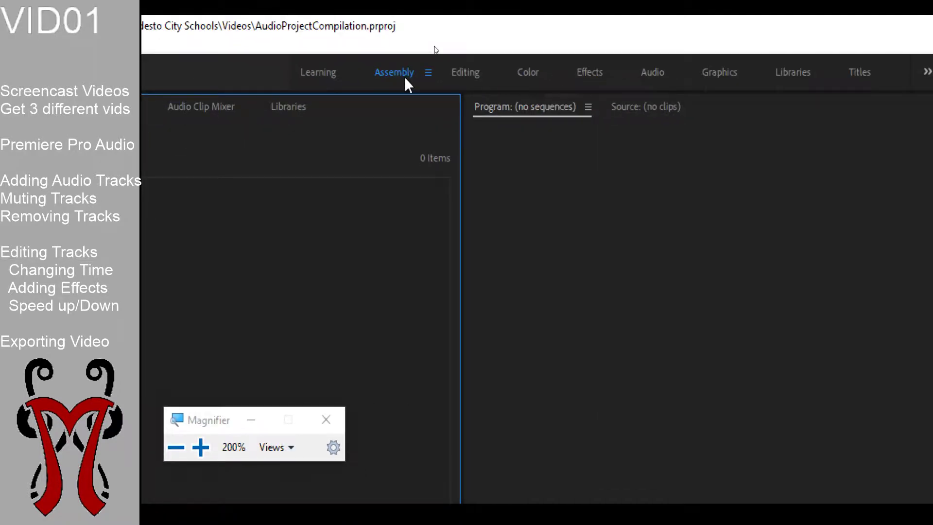
pyautogui.press('super+Escape')
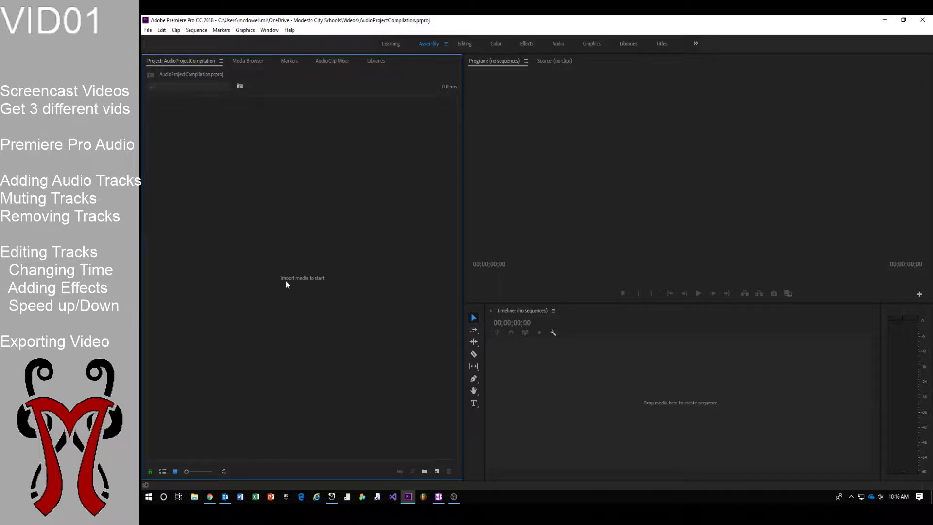
# Step: Import the "Top 25 Most Painful Eliminations Of MXC" video from the Captures folder inside Videos into the project
pyautogui.doubleClick(319, 231)
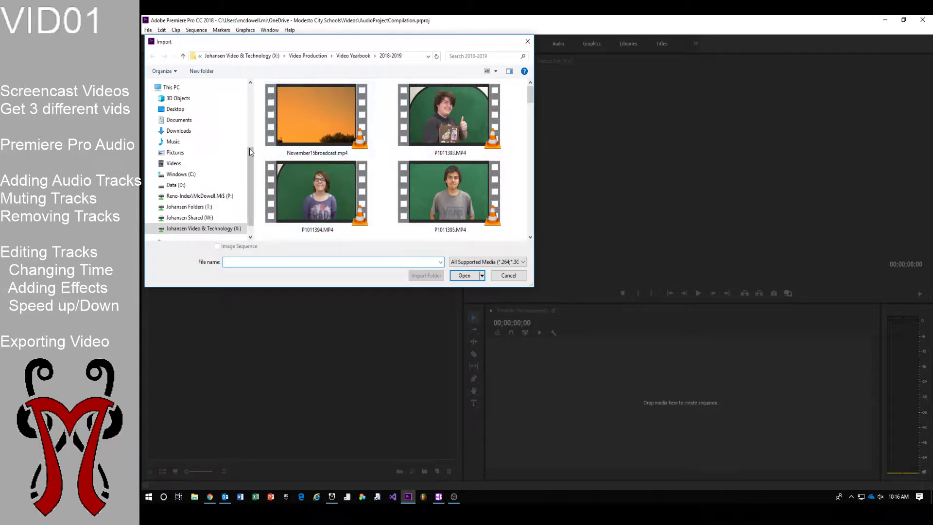
pyautogui.scroll(5, 251, 165)
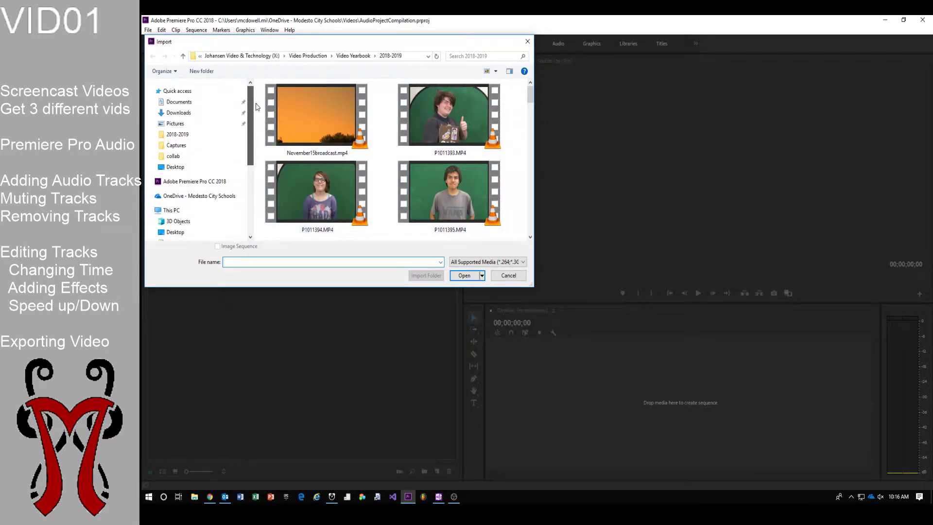
pyautogui.scroll(-6, 212, 219)
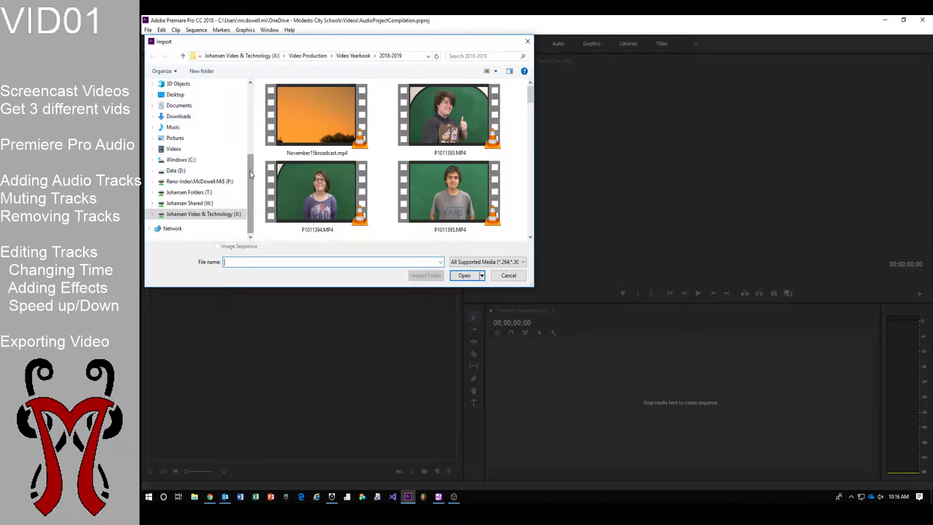
pyautogui.scroll(1, 249, 162)
pyautogui.click(177, 168)
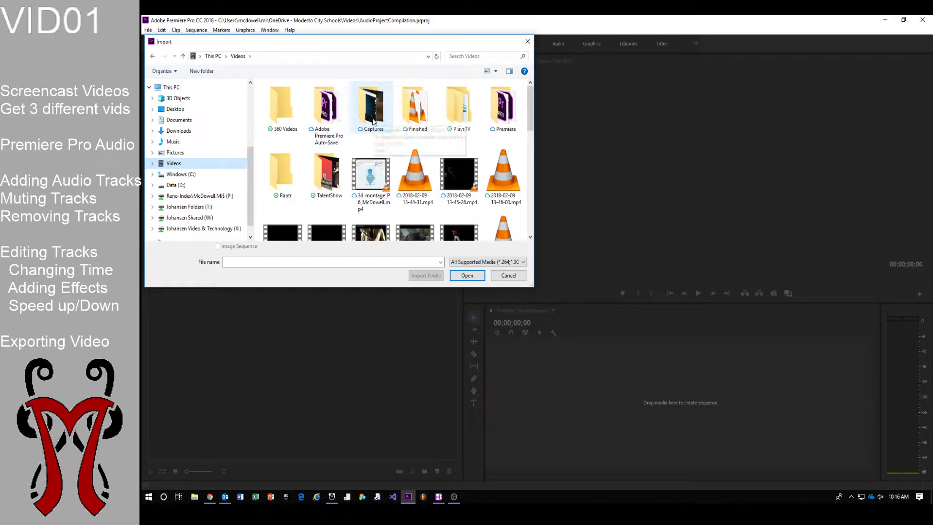
pyautogui.doubleClick(372, 110)
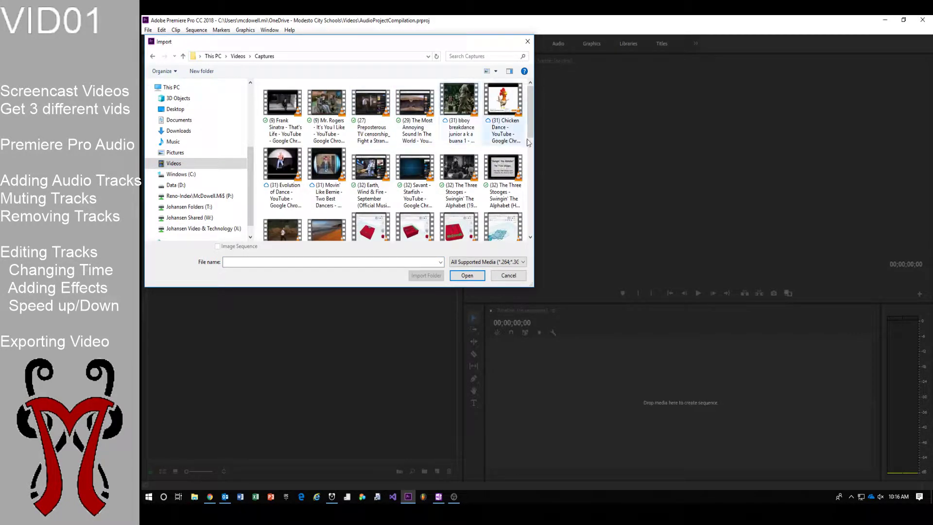
pyautogui.scroll(-2, 533, 115)
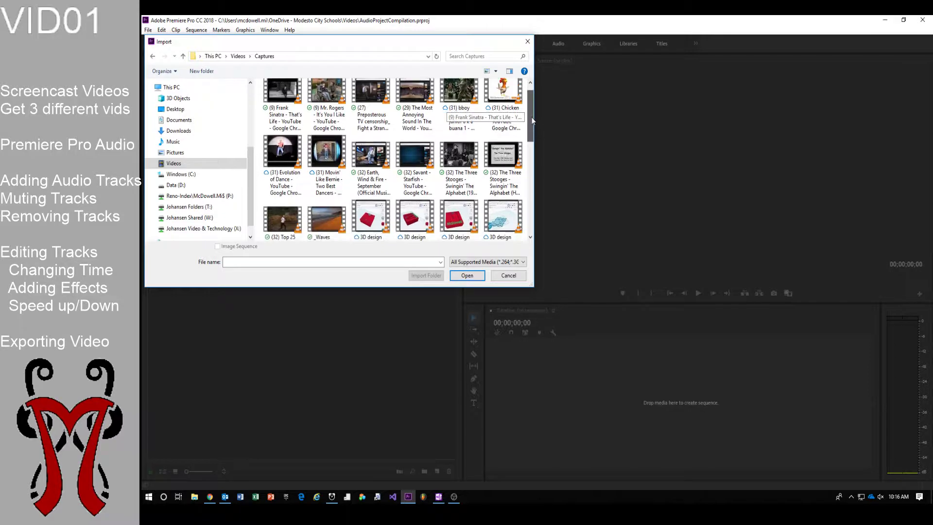
pyautogui.moveTo(531, 120)
pyautogui.mouseDown()
pyautogui.moveTo(531, 208)
pyautogui.moveTo(532, 131)
pyautogui.mouseUp()
pyautogui.click(277, 166)
pyautogui.doubleClick(277, 166)
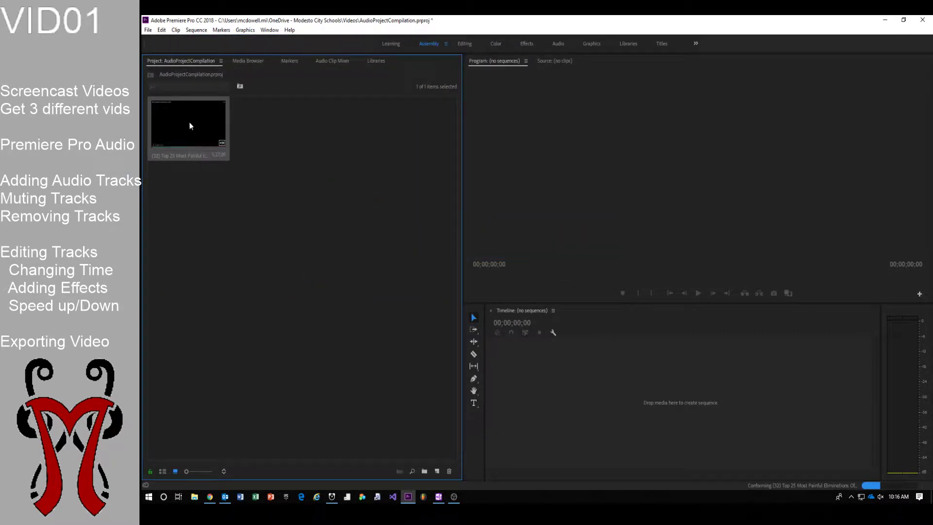
# Step: Start another media import and look through the Music folder and its collab subfolder for audio files
pyautogui.doubleClick(309, 251)
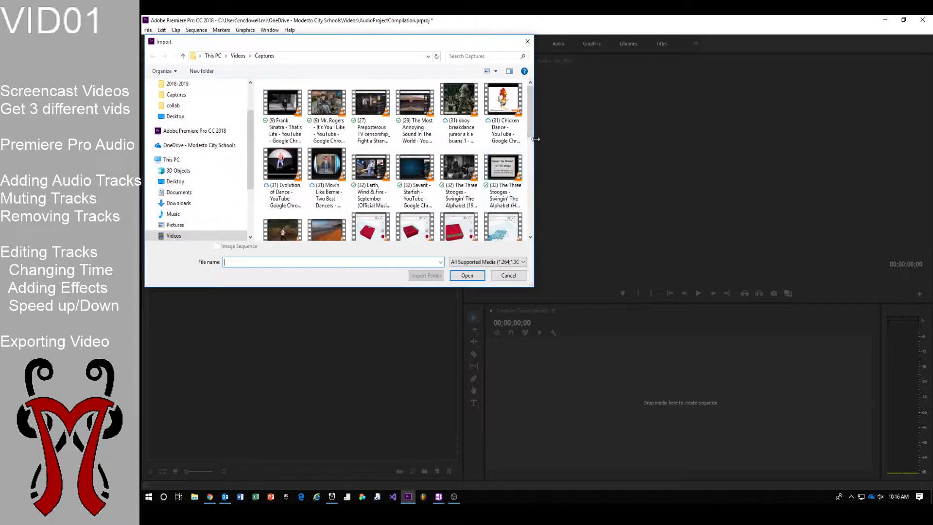
pyautogui.scroll(-1, 531, 122)
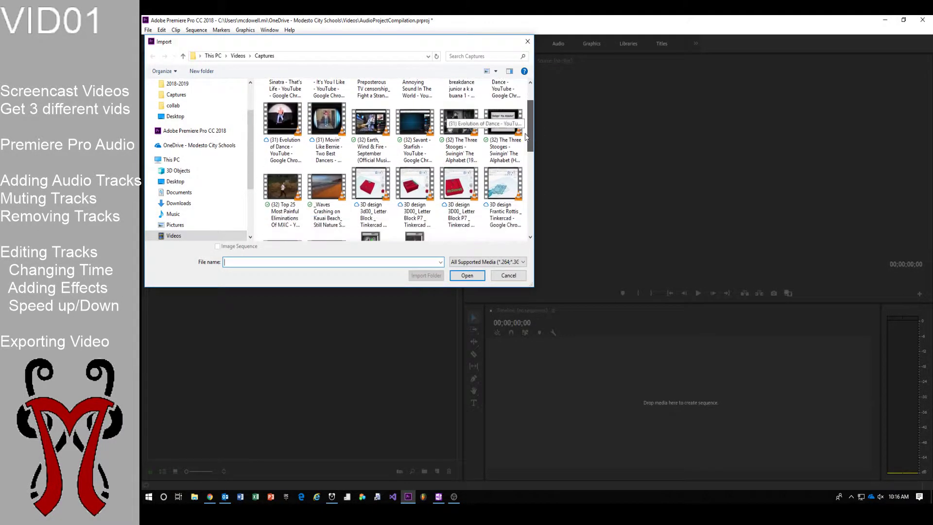
pyautogui.click(172, 214)
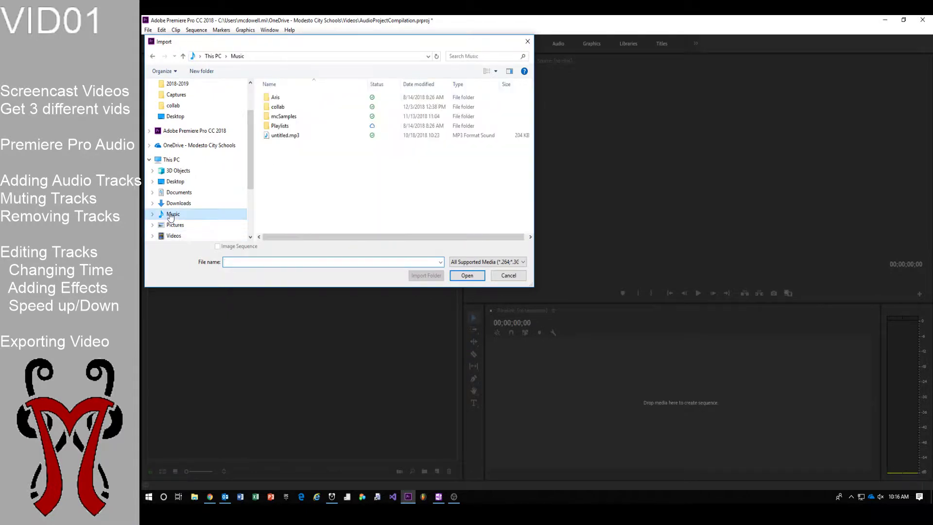
pyautogui.click(319, 111)
pyautogui.doubleClick(319, 111)
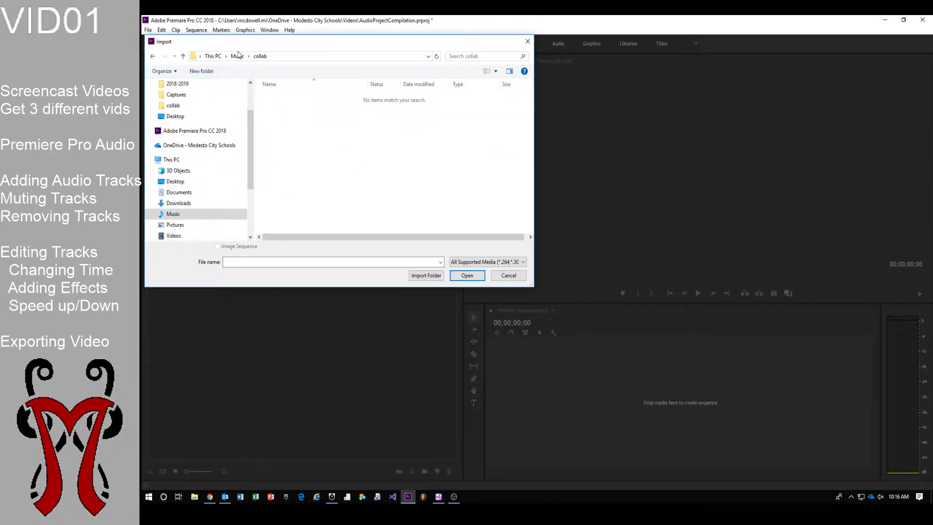
pyautogui.click(239, 56)
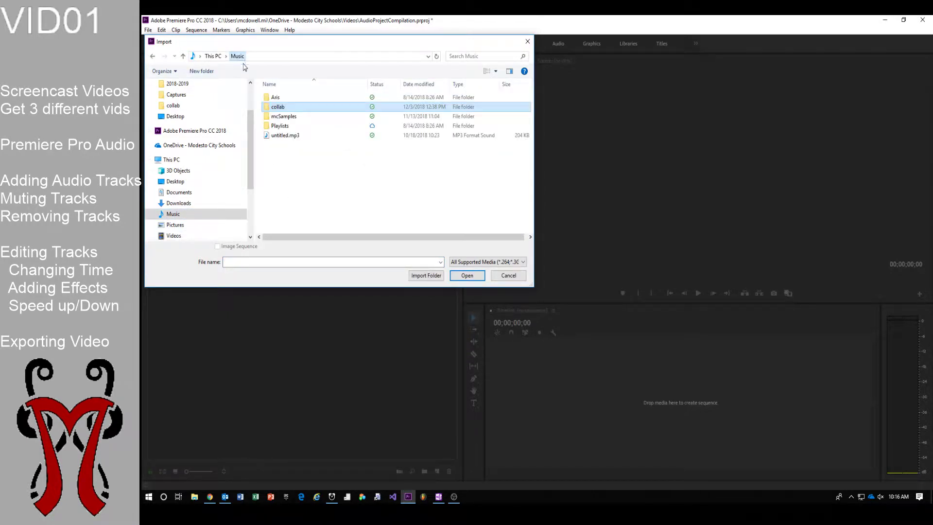
pyautogui.click(290, 126)
pyautogui.scroll(-1, 248, 187)
pyautogui.scroll(-2, 248, 187)
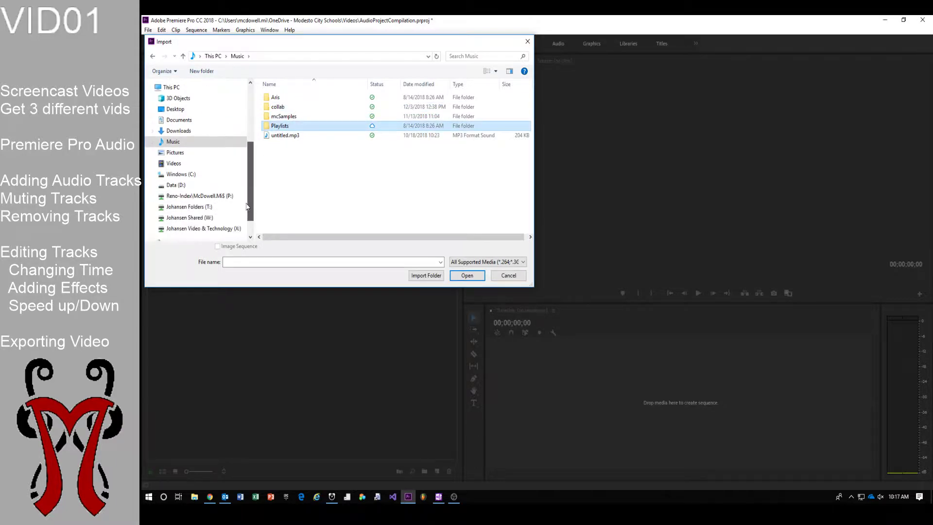
# Step: Browse to the Class Work folder under Class Folders and Digital Audio on the Johansen Folders (T:) drive
pyautogui.click(204, 213)
pyautogui.click(204, 193)
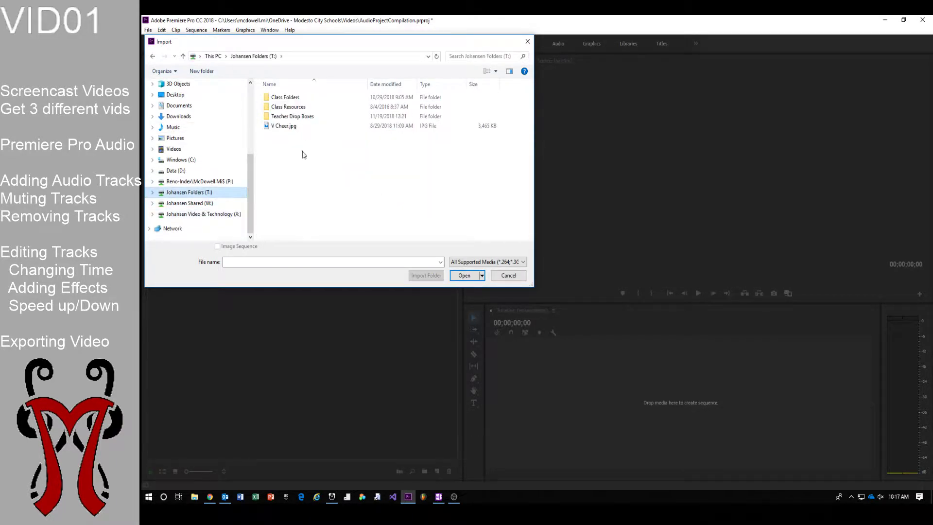
pyautogui.doubleClick(306, 97)
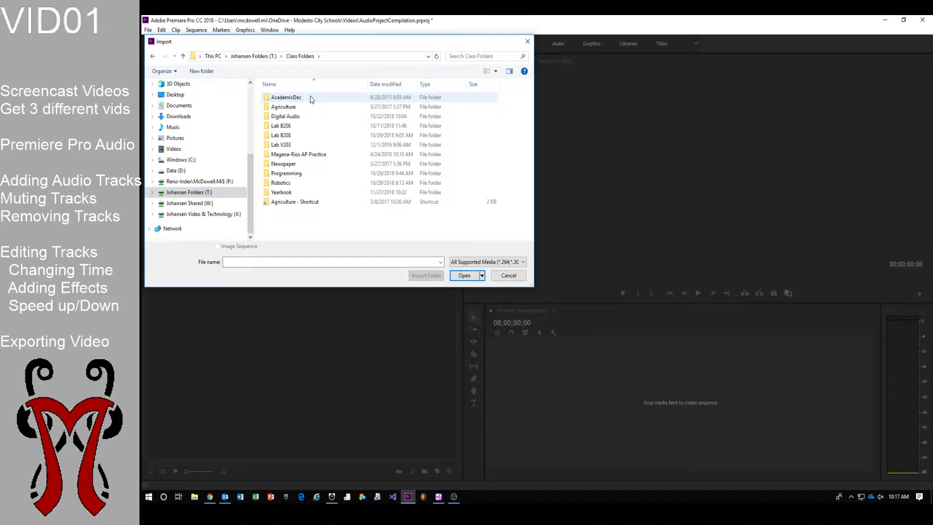
pyautogui.doubleClick(303, 117)
pyautogui.doubleClick(305, 100)
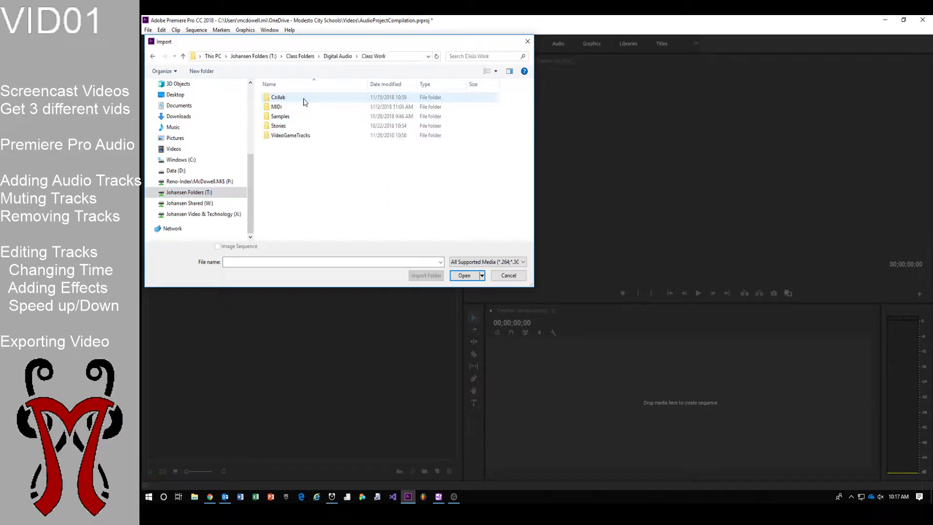
# Step: Look through the MIDI and Collab folders, including a team folder's Pass4 subfolder, for audio files
pyautogui.doubleClick(306, 106)
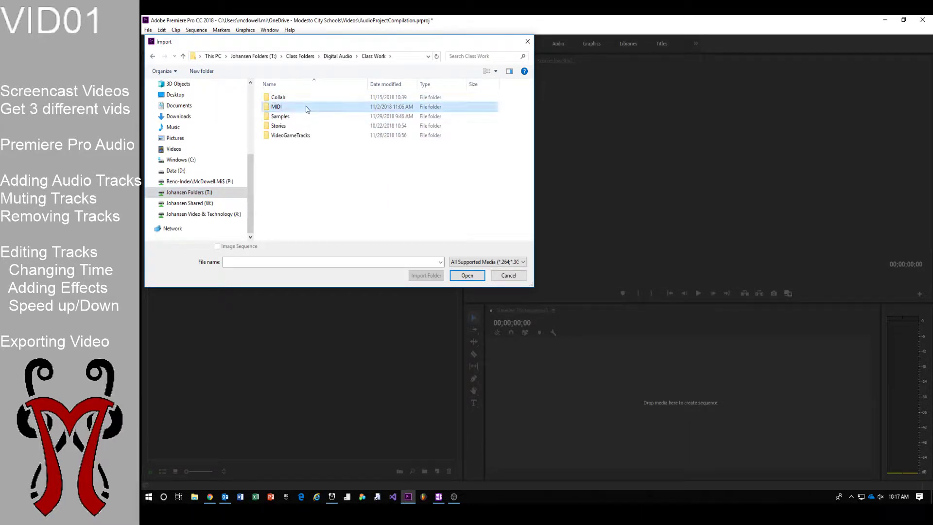
pyautogui.click(153, 57)
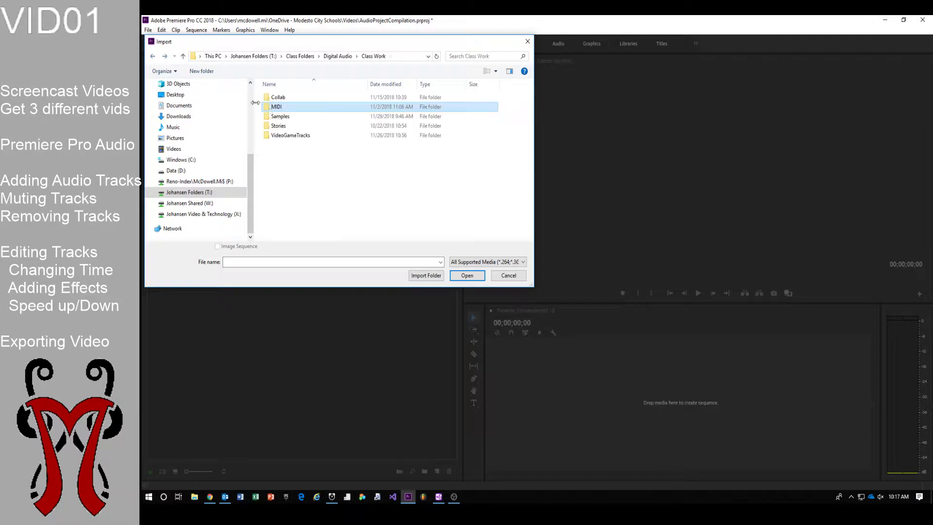
pyautogui.doubleClick(288, 96)
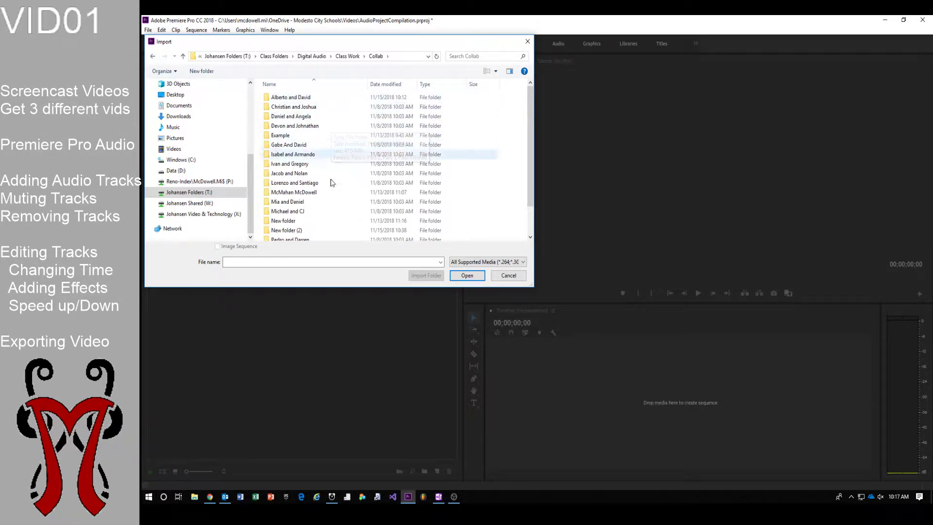
pyautogui.doubleClick(327, 196)
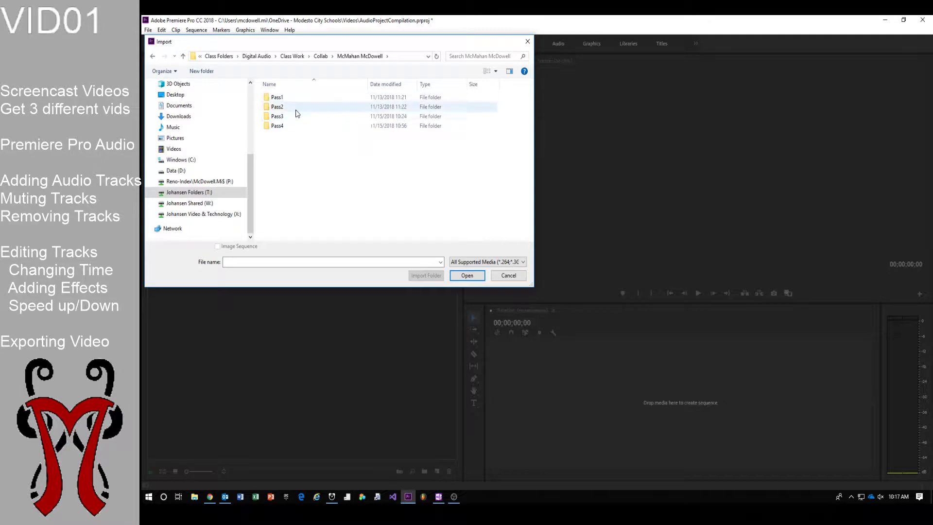
pyautogui.doubleClick(297, 128)
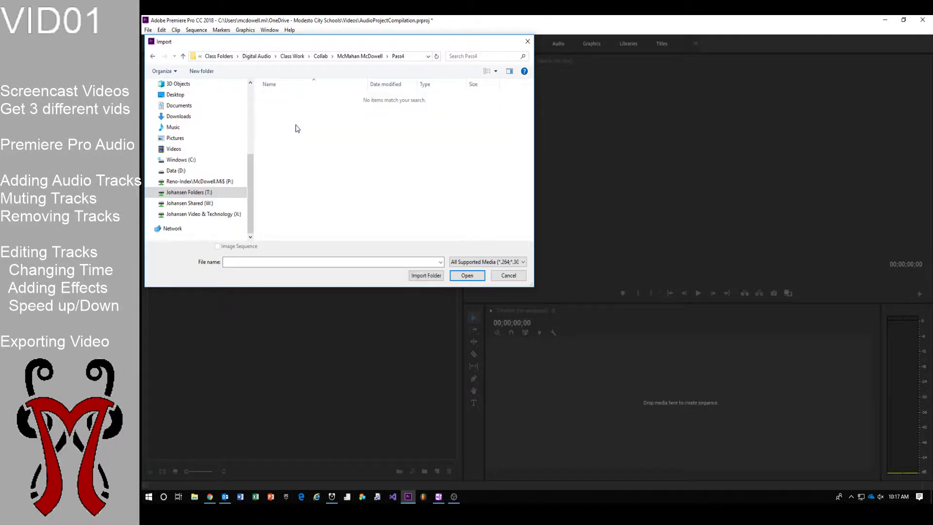
pyautogui.click(154, 57)
pyautogui.click(154, 57)
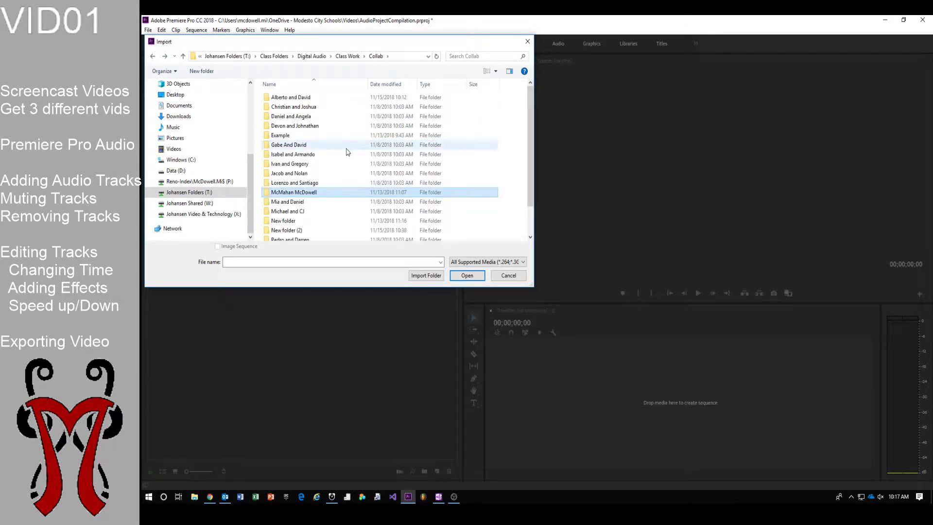
pyautogui.scroll(-1, 345, 152)
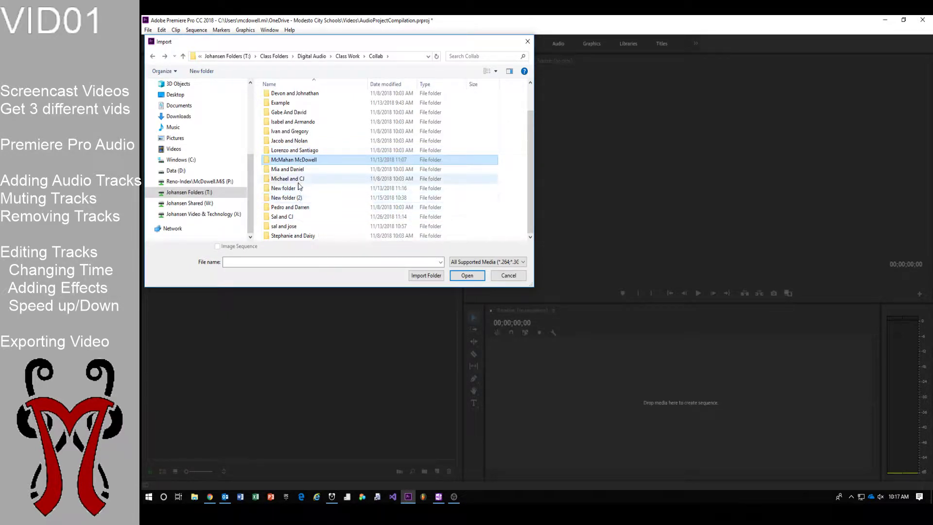
pyautogui.scroll(1, 298, 184)
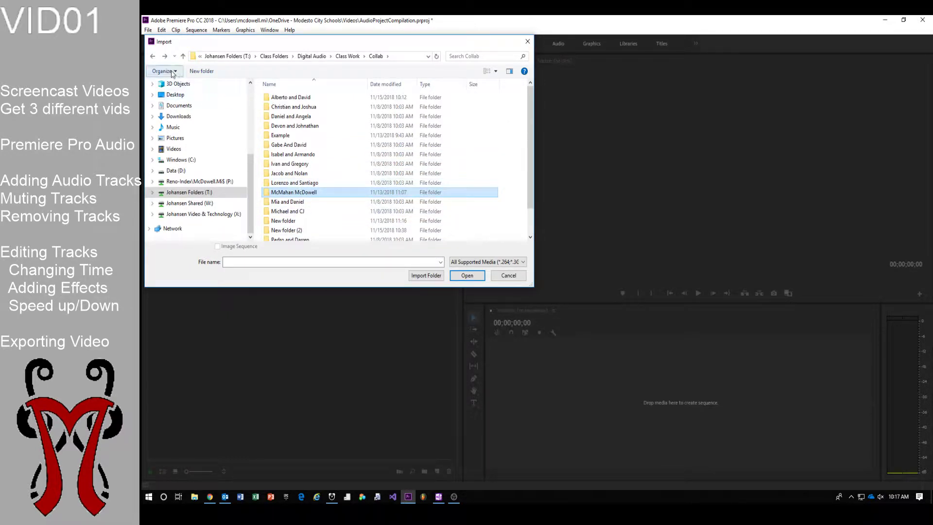
pyautogui.click(153, 56)
# Step: Check the VideoGameTracks folder and its subfolder for audio files, and return to Class Work
pyautogui.doubleClick(309, 136)
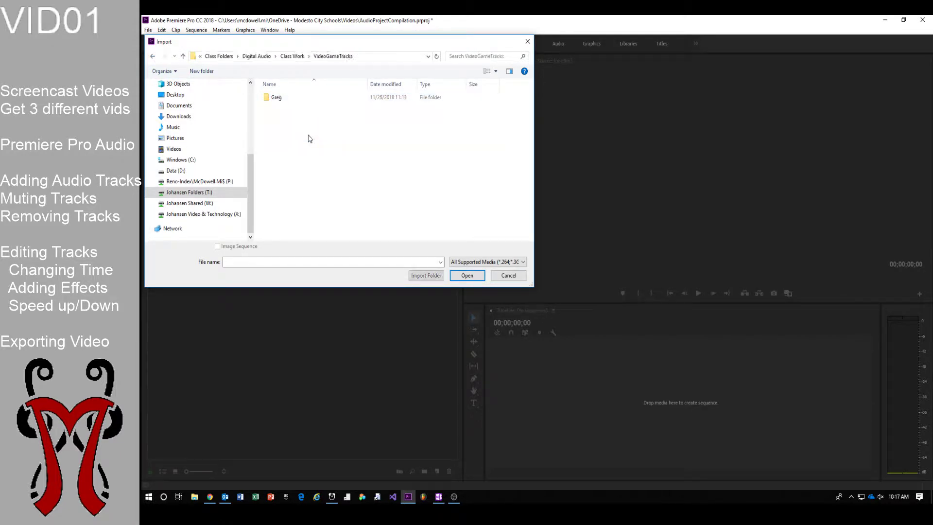
pyautogui.doubleClick(300, 96)
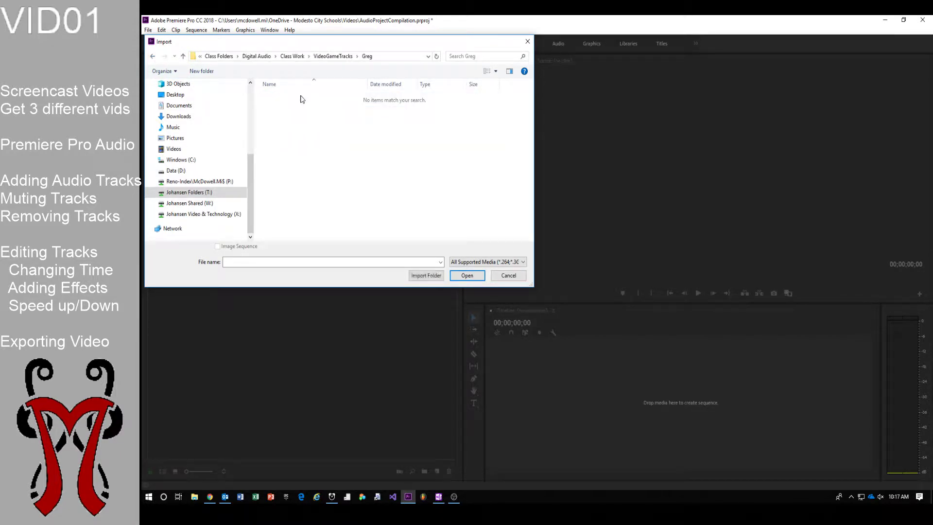
pyautogui.click(153, 56)
pyautogui.click(153, 56)
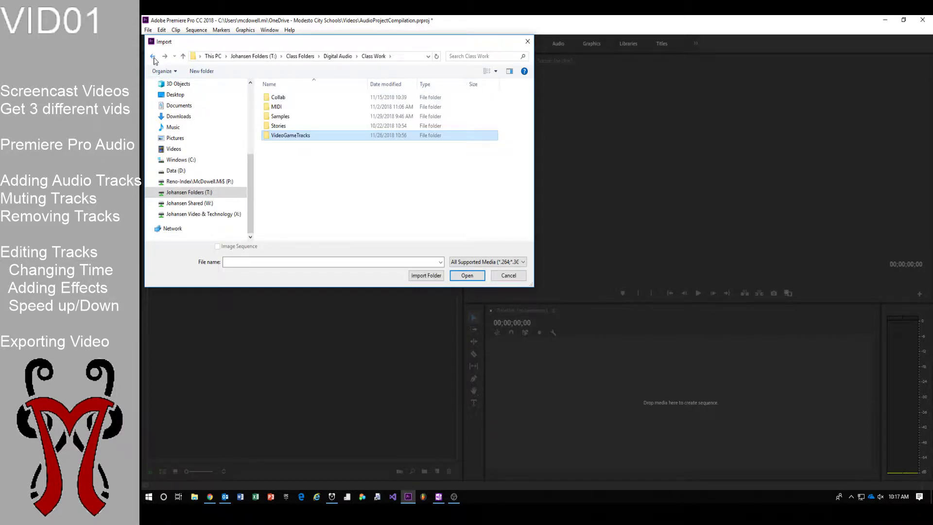
# Step: Import Significant.wav from the Inspirational folder under Samples, Score Samples and 1-Epic Music
pyautogui.doubleClick(304, 117)
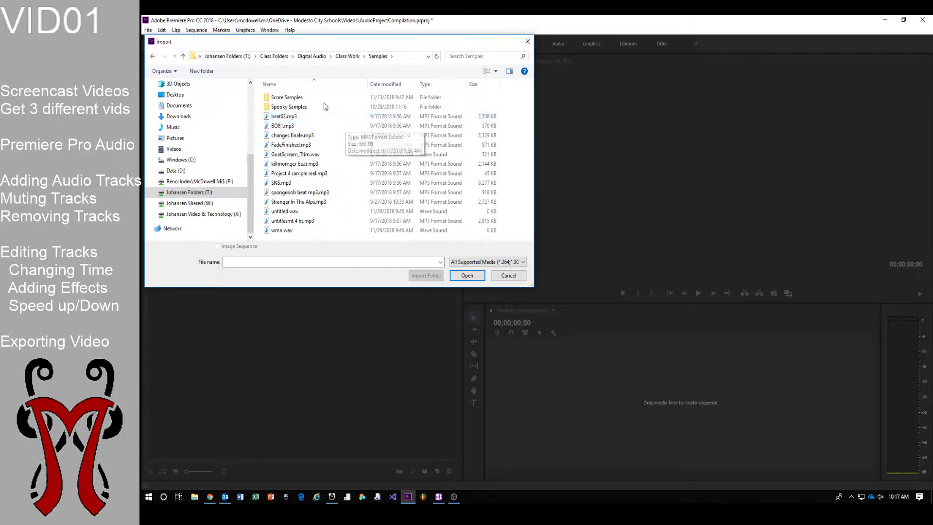
pyautogui.doubleClick(320, 96)
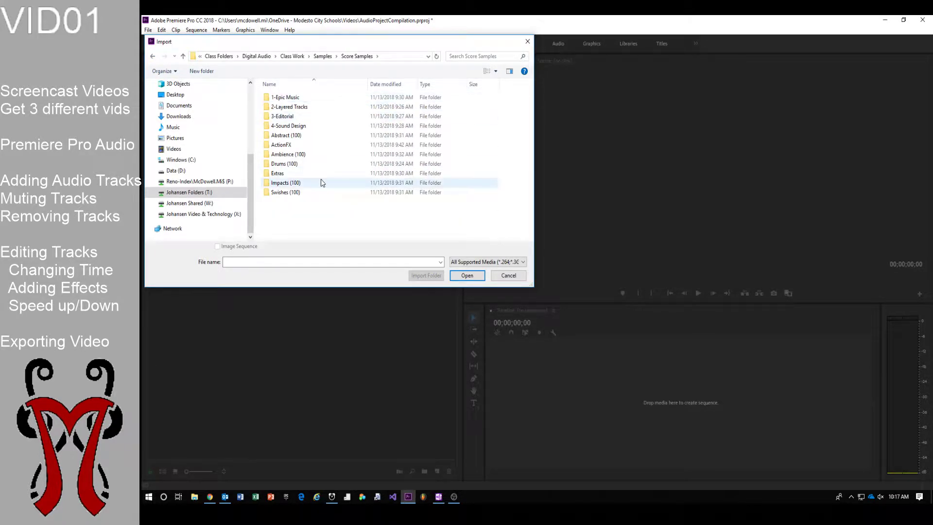
pyautogui.doubleClick(316, 99)
pyautogui.doubleClick(315, 99)
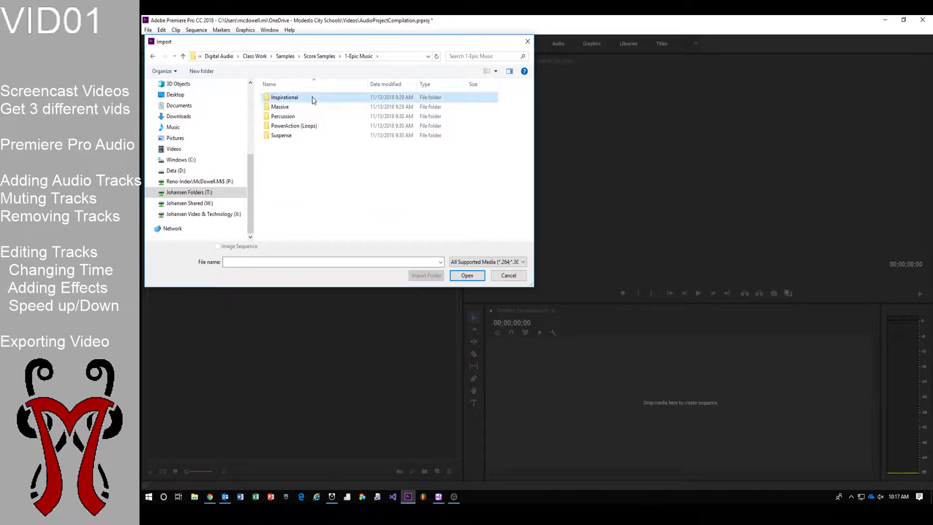
pyautogui.scroll(-1, 314, 148)
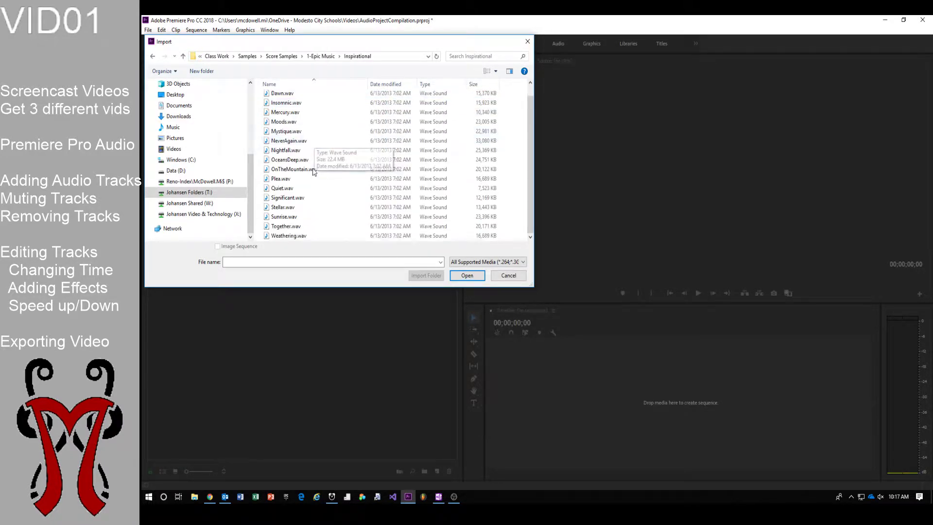
pyautogui.doubleClick(287, 198)
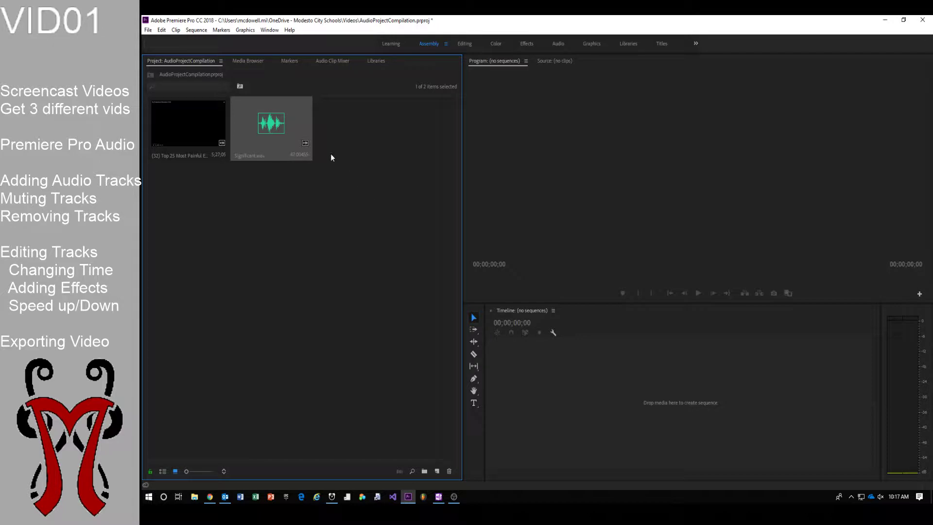
# Step: Import the "bboy breakdance" video from the Captures folder inside Videos into the project
pyautogui.doubleClick(262, 206)
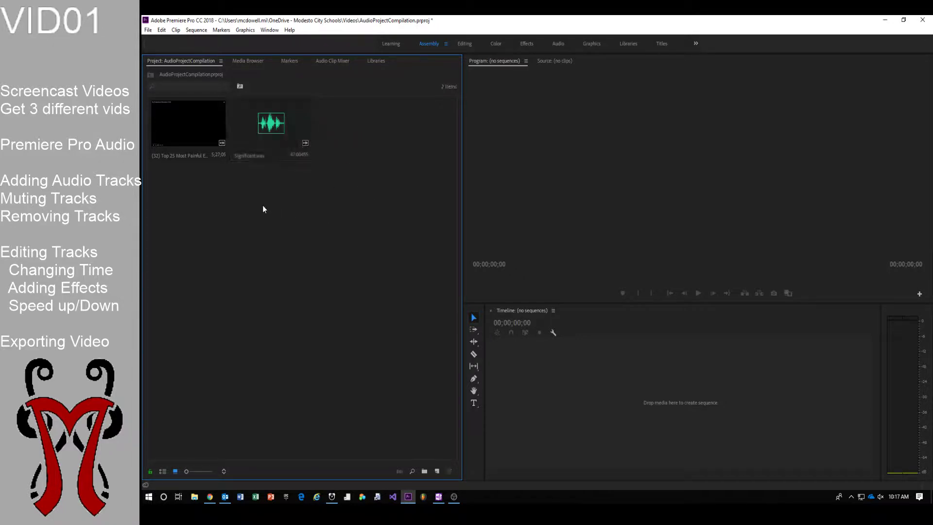
pyautogui.click(321, 56)
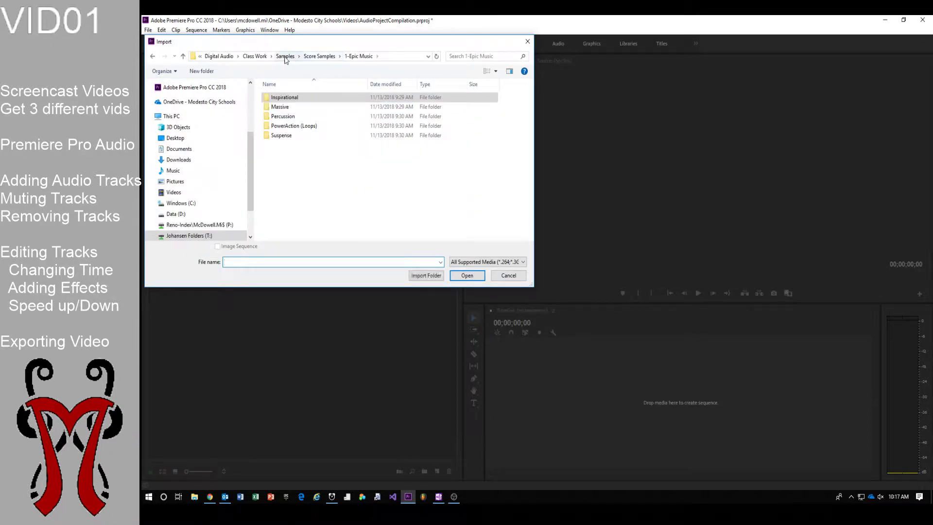
pyautogui.scroll(-2, 180, 213)
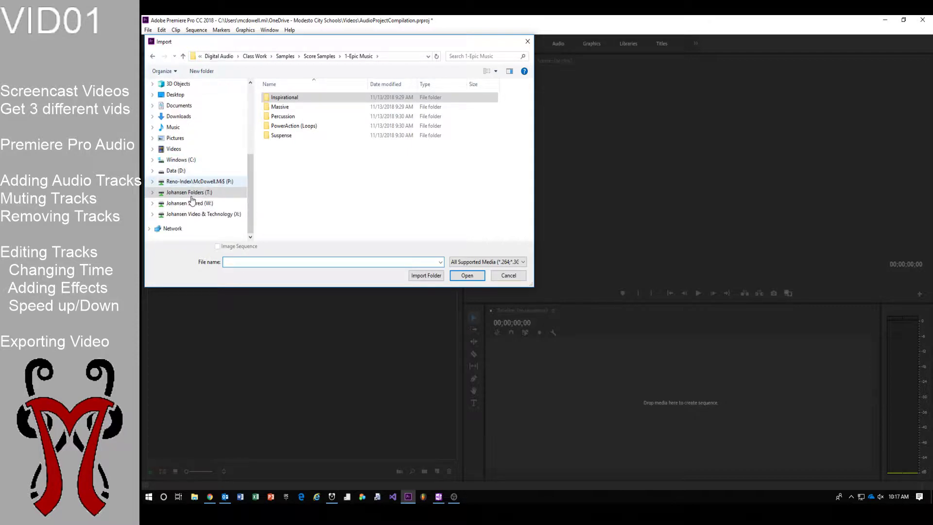
pyautogui.scroll(2, 189, 217)
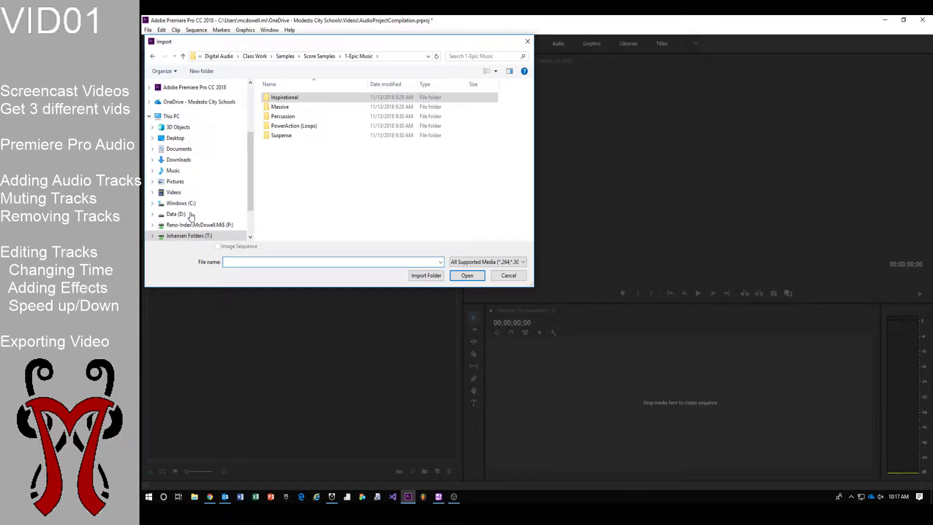
pyautogui.click(178, 193)
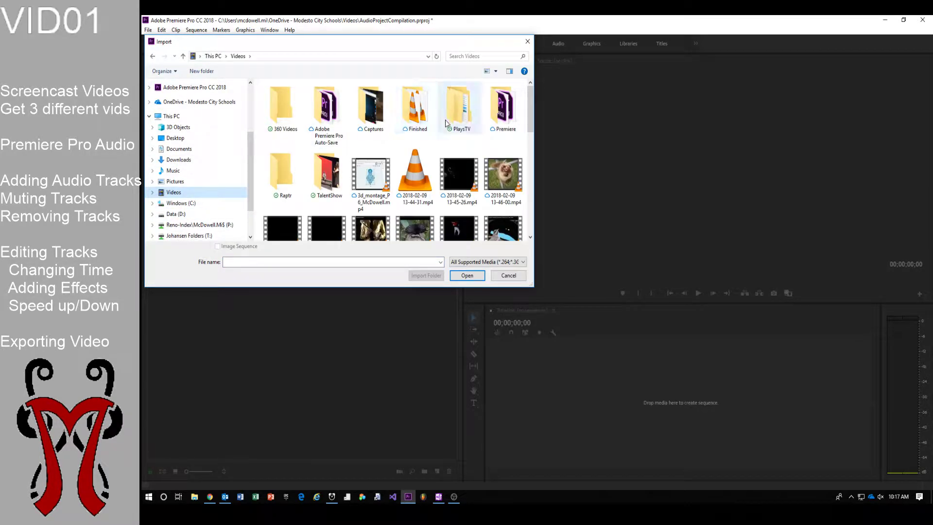
pyautogui.doubleClick(378, 114)
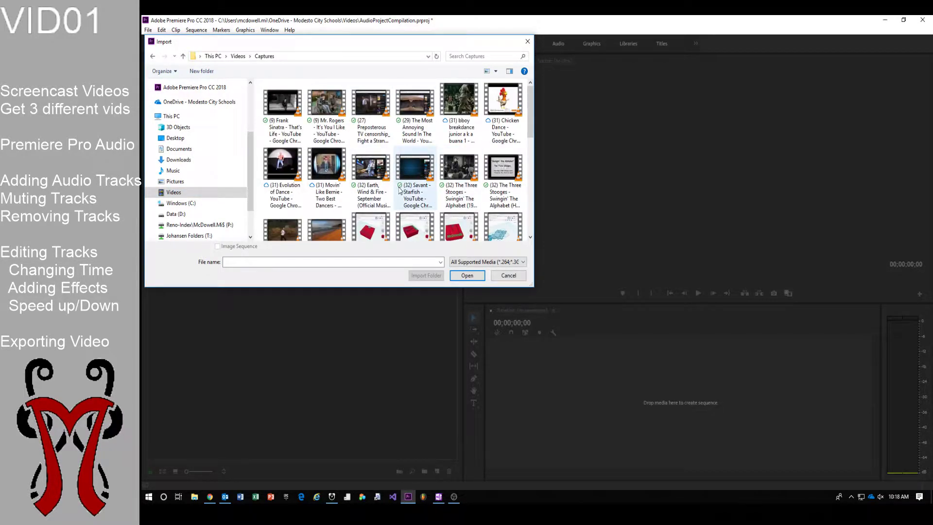
pyautogui.doubleClick(460, 110)
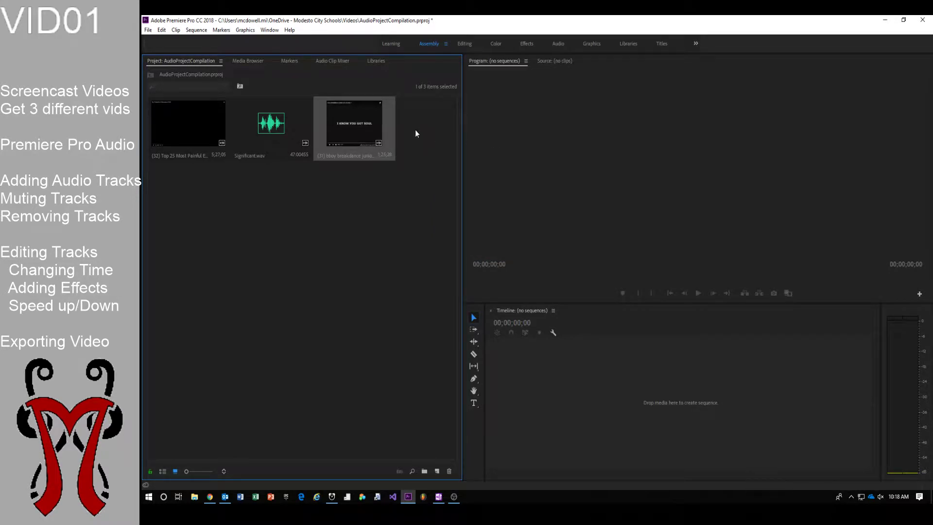
# Step: Import the "Movin' Like Bernie - Two Best Dancers" video from the Captures folder
pyautogui.doubleClick(359, 209)
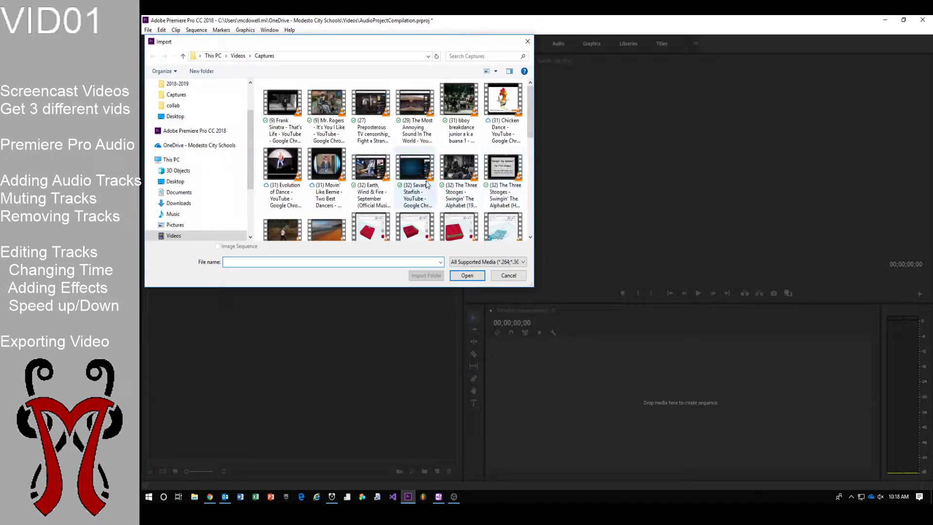
pyautogui.click(340, 178)
pyautogui.doubleClick(340, 178)
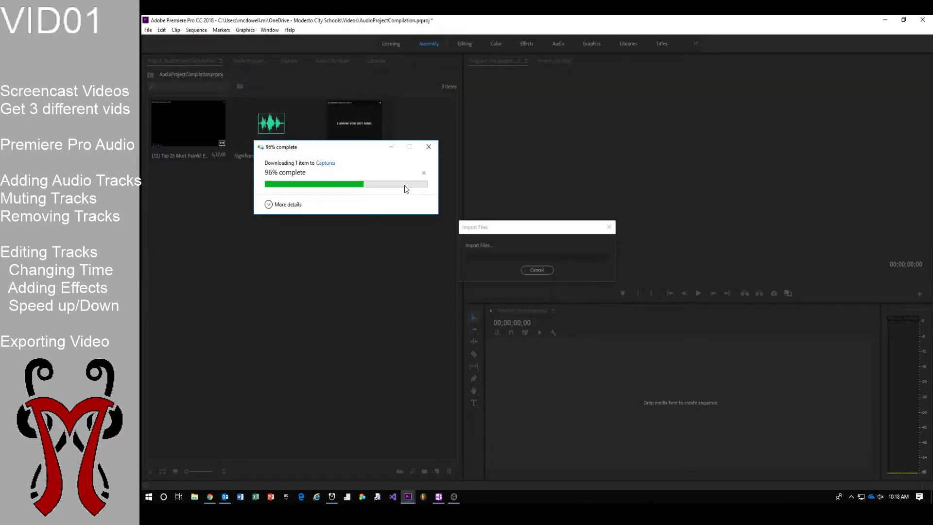
pyautogui.click(348, 199)
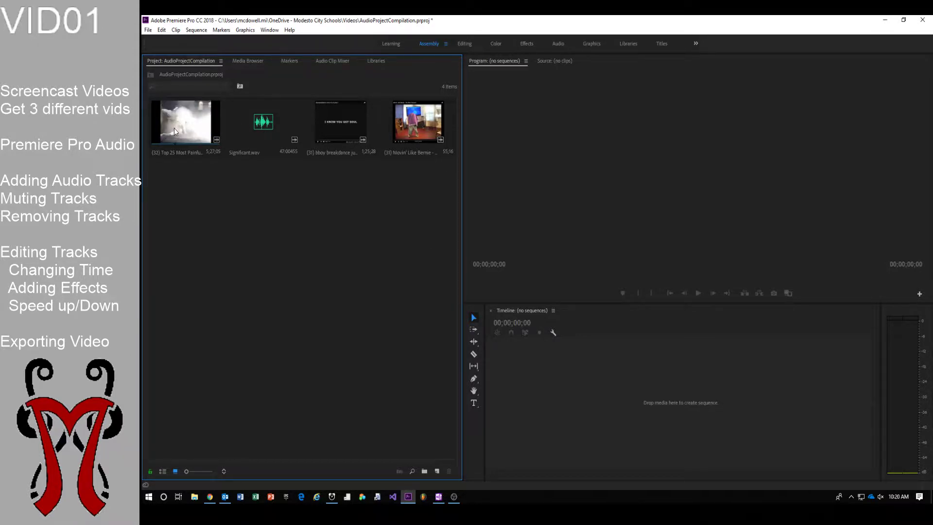
# Step: Magnify the screen to examine the imported clips and their audio indicators in the project, and close the magnifier
pyautogui.press('super+plus')
pyautogui.press('super+plus')
pyautogui.press('super+plus')
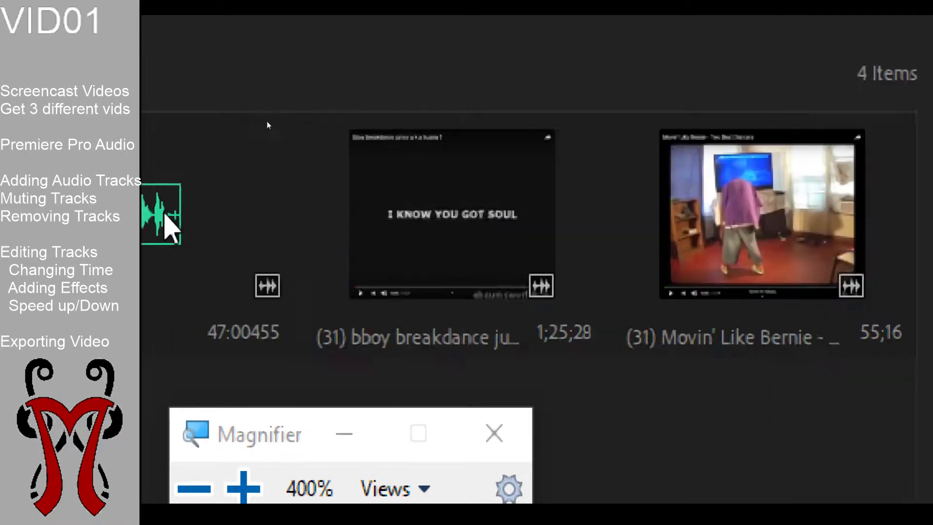
pyautogui.press('super+Escape')
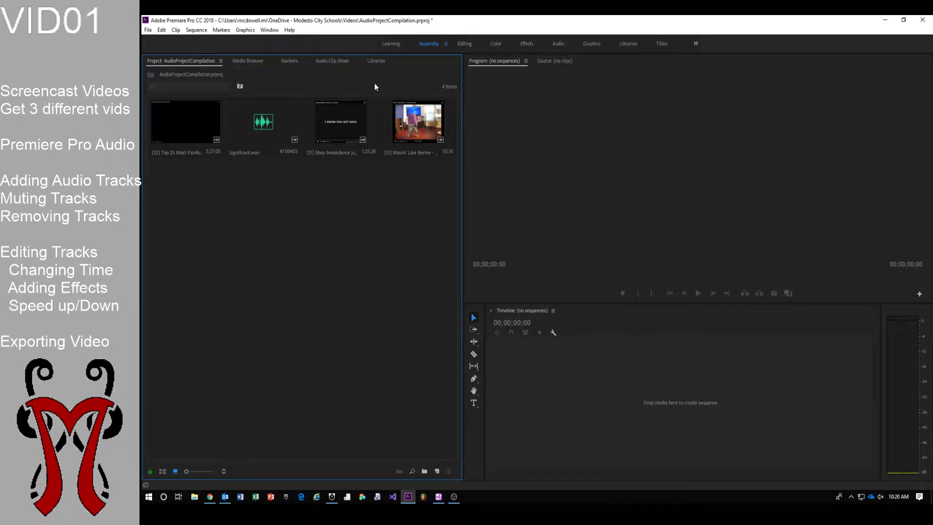
# Step: Create a sequence from the "Top 25 Most Painful Eliminations Of MXC" video on the empty timeline and examine its tracks magnified
pyautogui.click(189, 122)
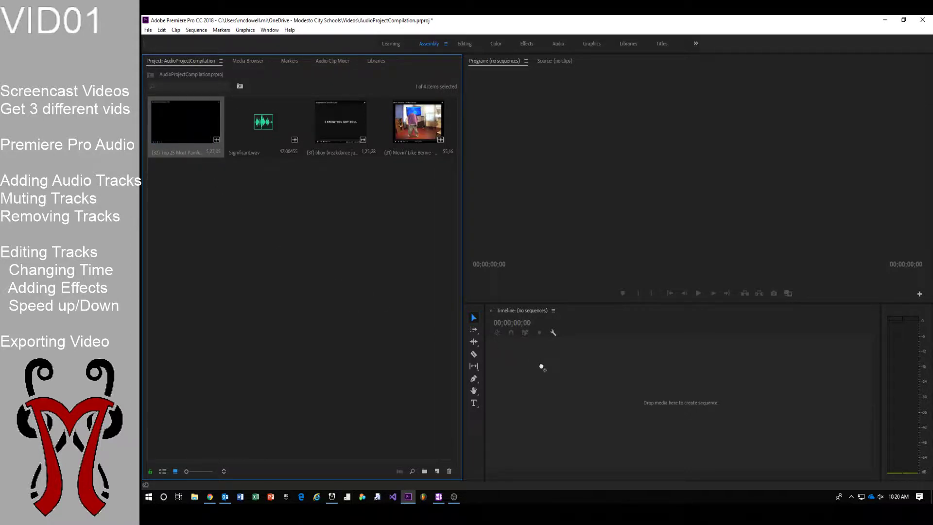
pyautogui.moveTo(568, 375); pyautogui.dragTo(571, 378)
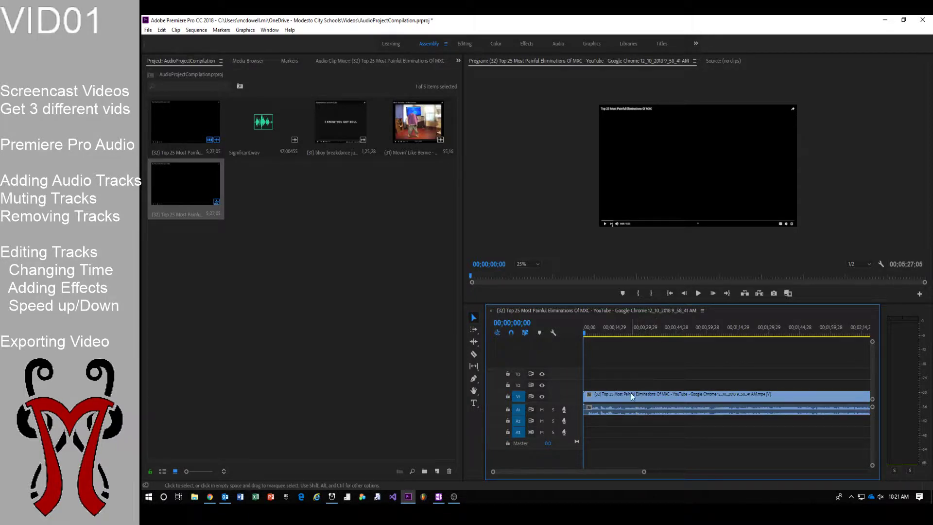
pyautogui.press('super+plus')
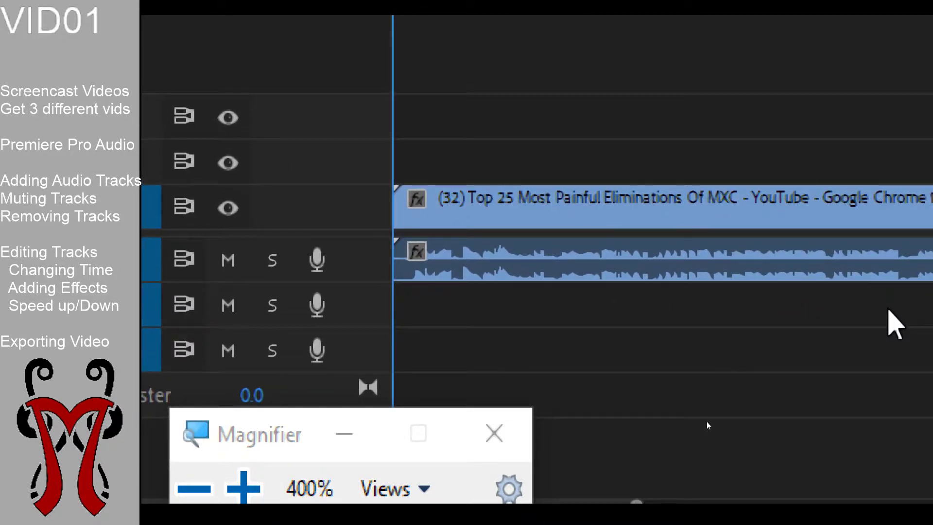
pyautogui.press('super+Escape')
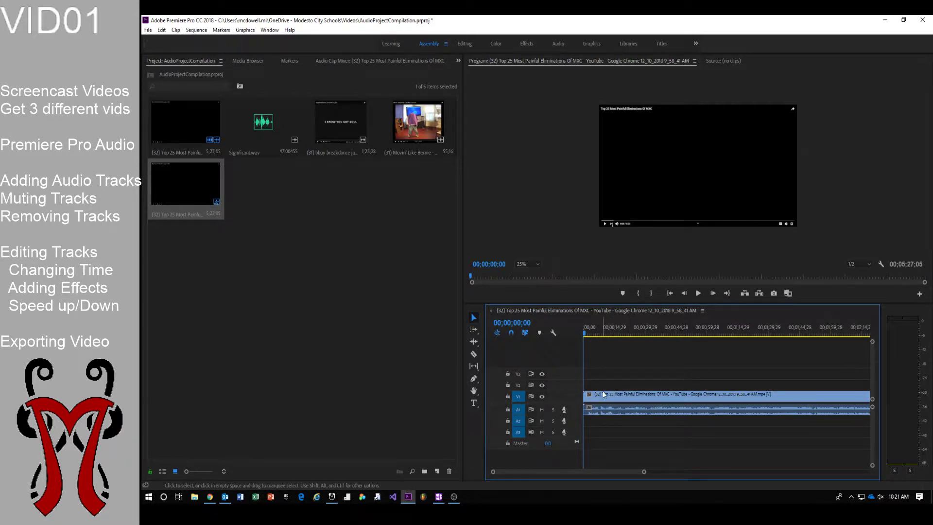
# Step: Move the linked MXC clip across tracks and times, ending at the sequence start with its video on V1 and its audio on A2
pyautogui.press('super+plus')
pyautogui.press('super+plus')
pyautogui.press('super+plus')
pyautogui.press('super+plus')
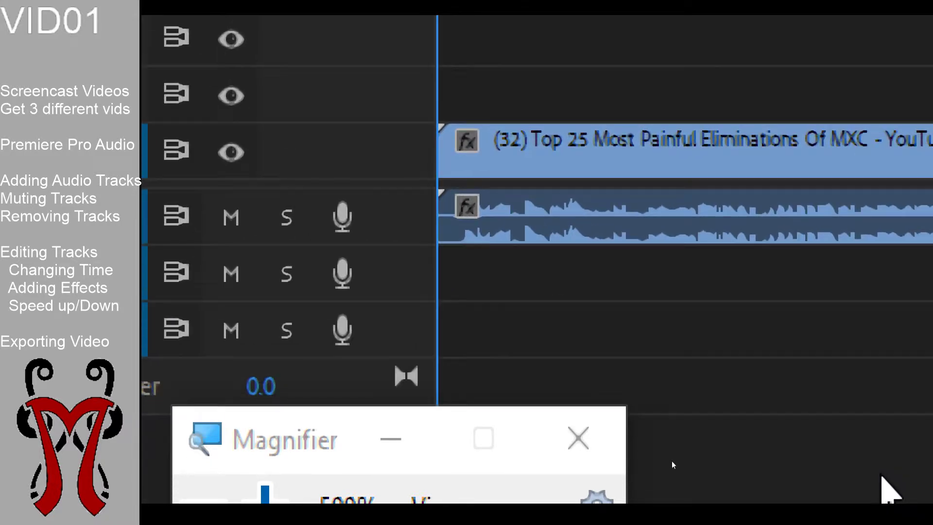
pyautogui.click(559, 149)
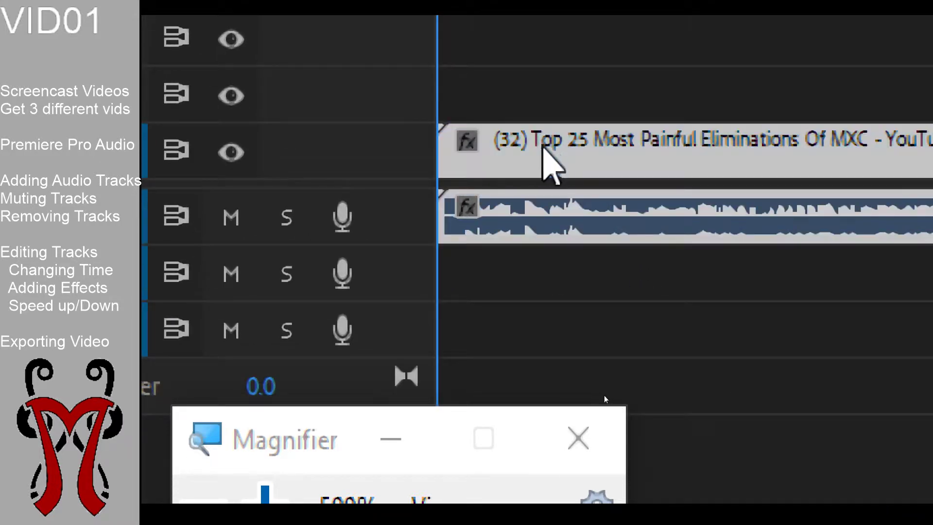
pyautogui.moveTo(515, 154); pyautogui.dragTo(622, 126)
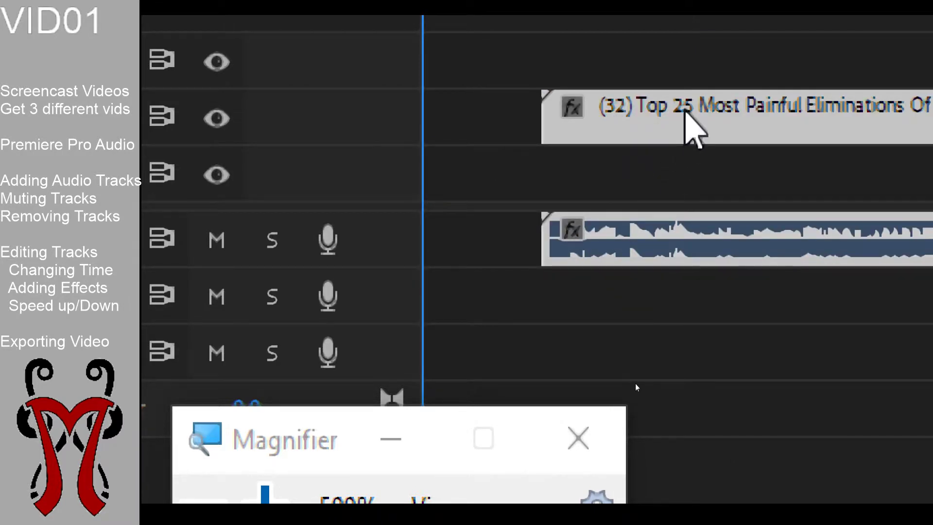
pyautogui.moveTo(683, 116); pyautogui.dragTo(743, 104)
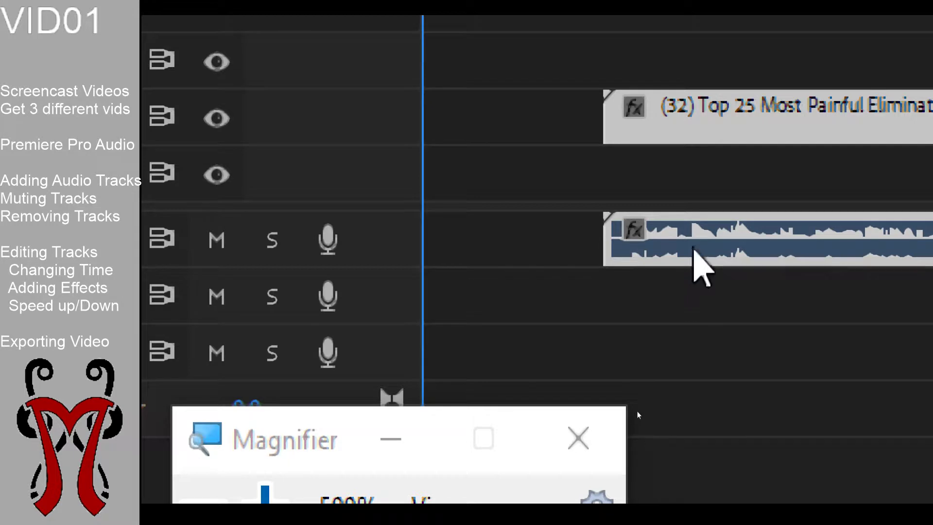
pyautogui.moveTo(689, 265); pyautogui.dragTo(685, 299)
pyautogui.moveTo(741, 105); pyautogui.dragTo(666, 204)
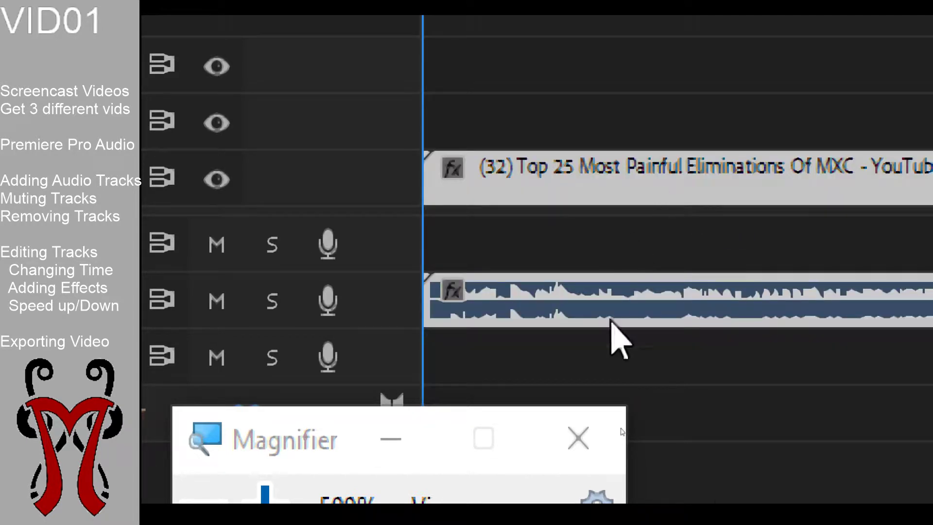
# Step: Select only the clip's audio, shift it across the audio tracks out of sync, and return it to the start of A1
pyautogui.click(636, 362)
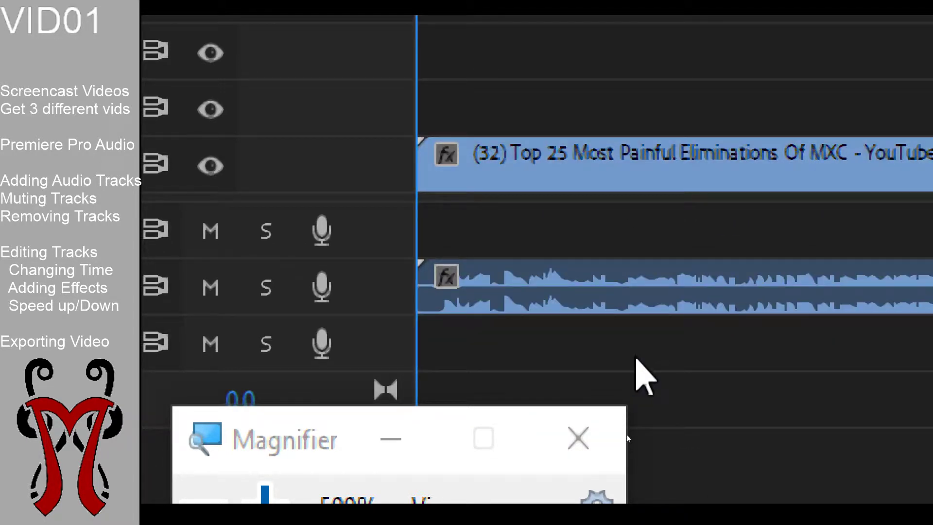
pyautogui.click(622, 308)
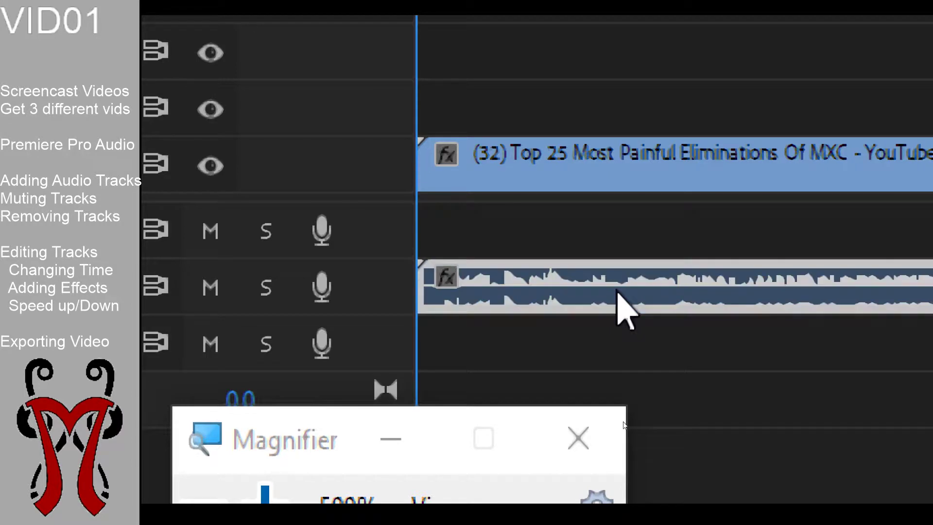
pyautogui.moveTo(640, 308); pyautogui.dragTo(731, 229)
pyautogui.moveTo(559, 253); pyautogui.dragTo(681, 346)
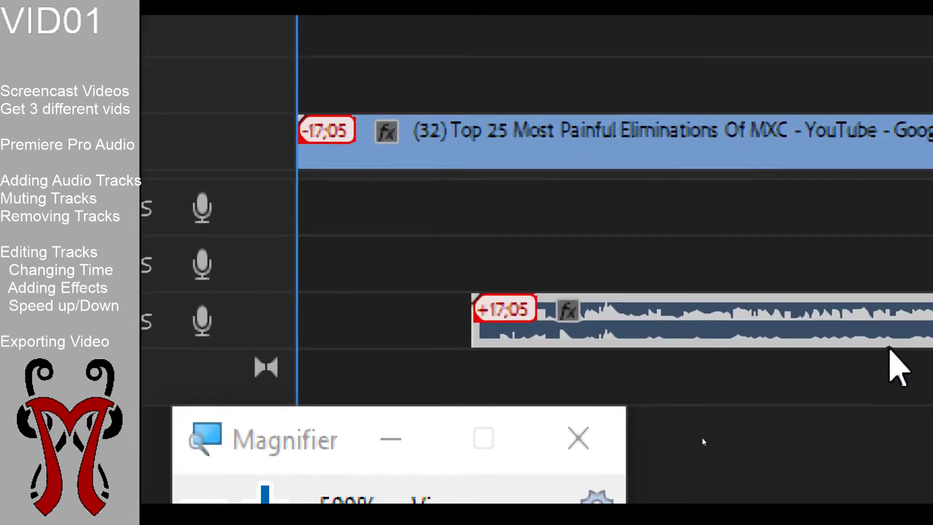
pyautogui.moveTo(729, 320); pyautogui.dragTo(735, 255)
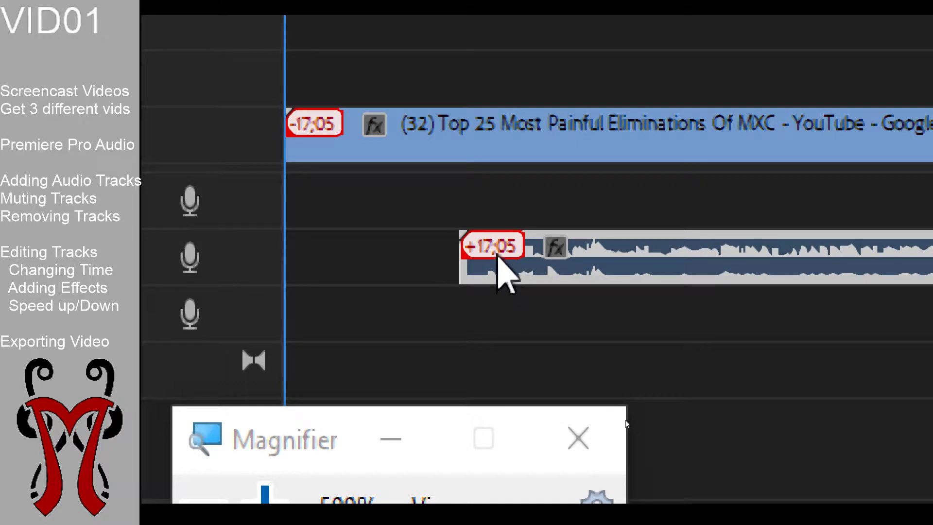
pyautogui.moveTo(505, 254); pyautogui.dragTo(447, 255)
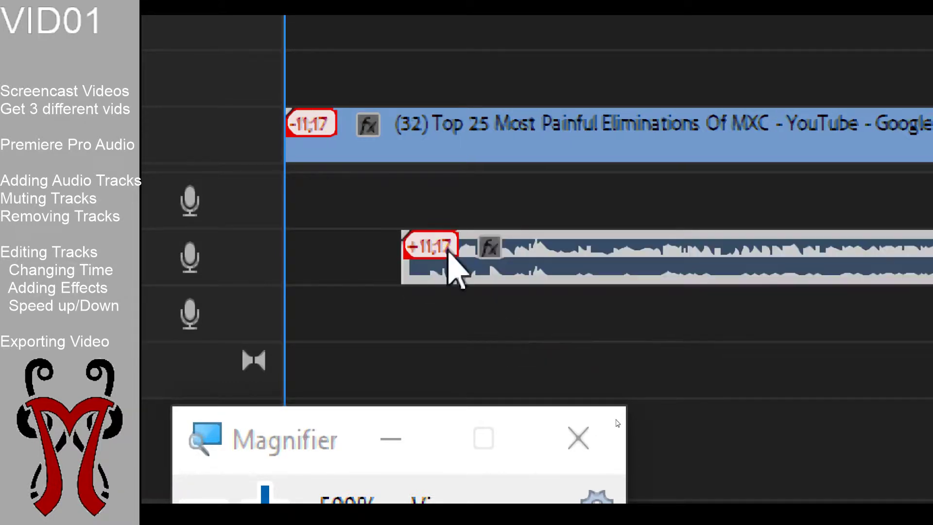
pyautogui.moveTo(527, 260); pyautogui.dragTo(525, 204)
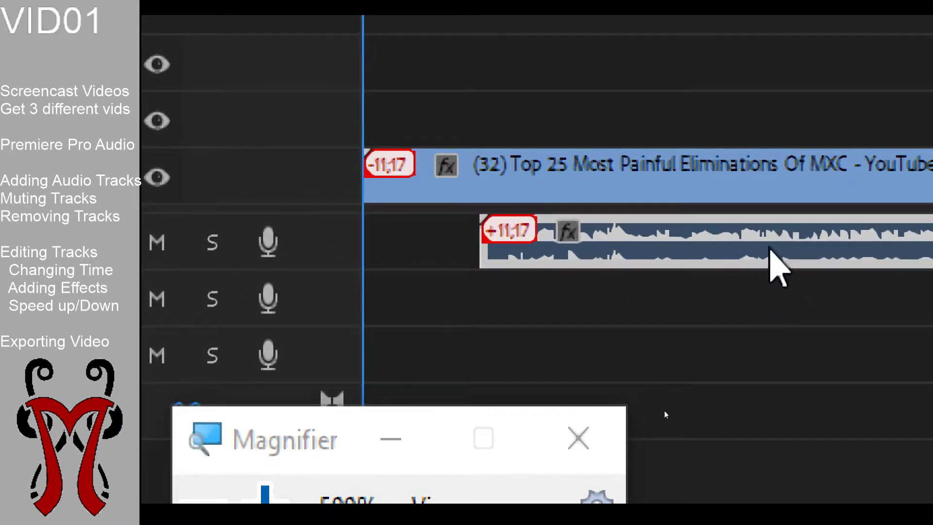
pyautogui.moveTo(724, 237); pyautogui.dragTo(655, 239)
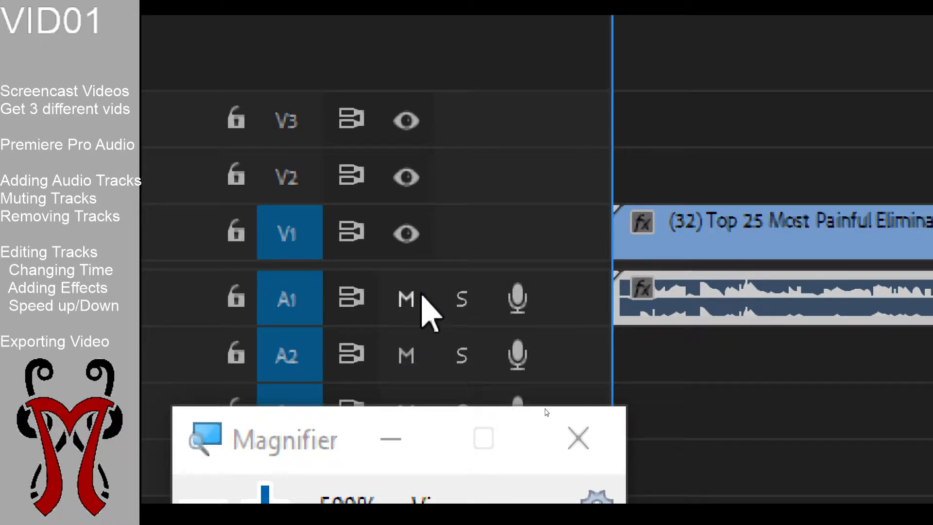
# Step: Mute audio track A1 and leave the clip's audio deselected
pyautogui.click(406, 301)
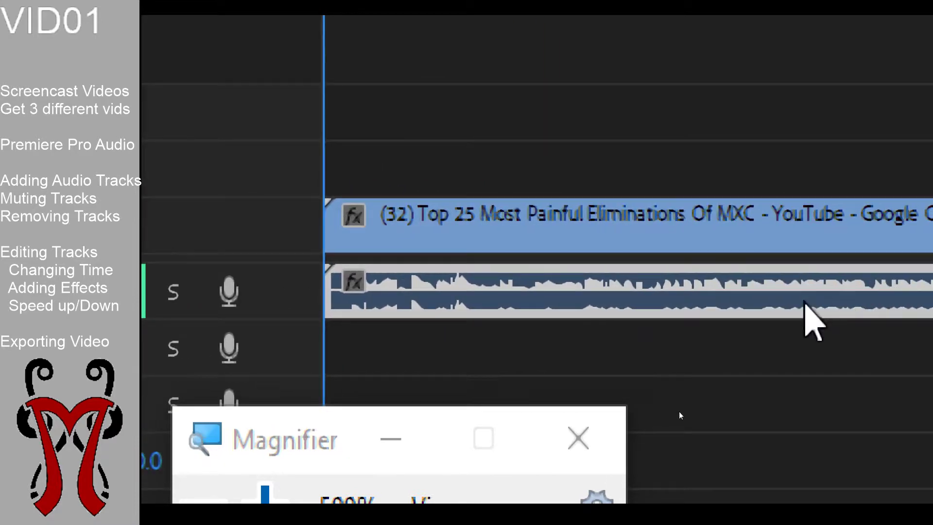
pyautogui.press('super+minus')
pyautogui.press('super+minus')
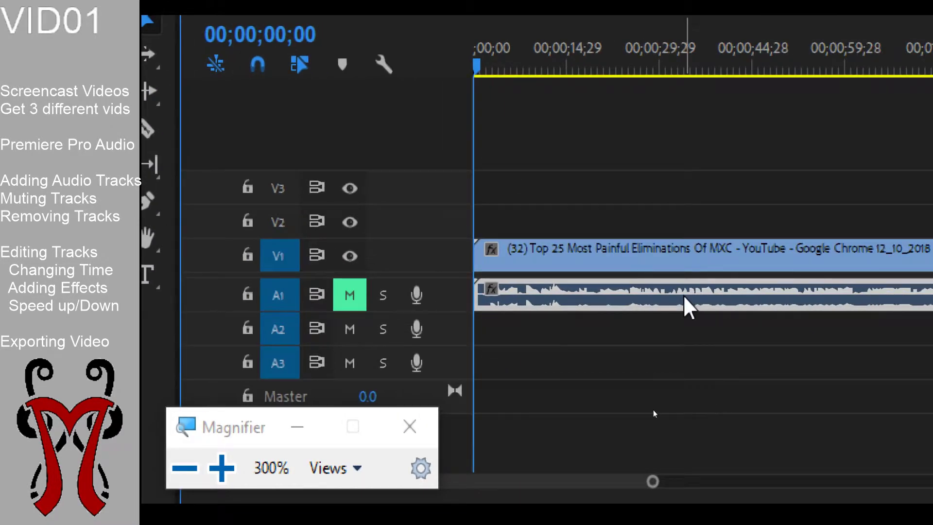
pyautogui.click(552, 354)
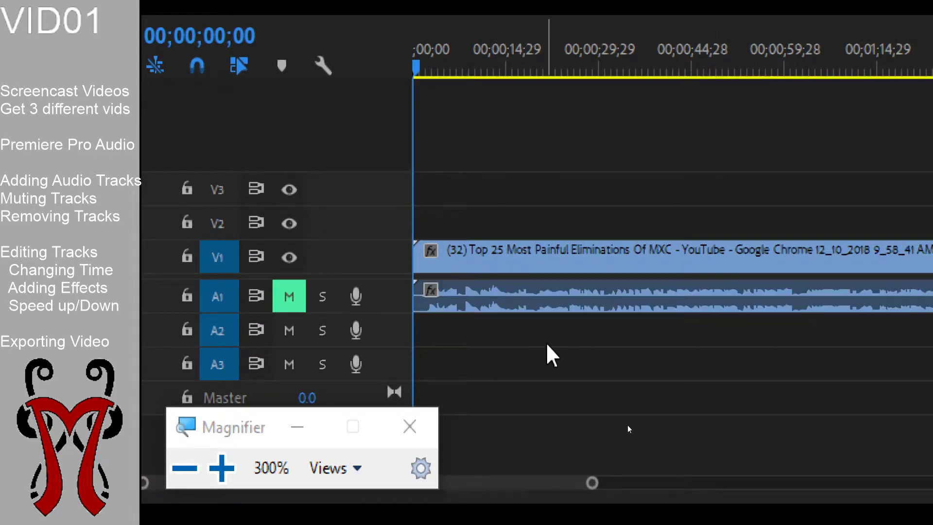
pyautogui.click(522, 308)
pyautogui.click(544, 356)
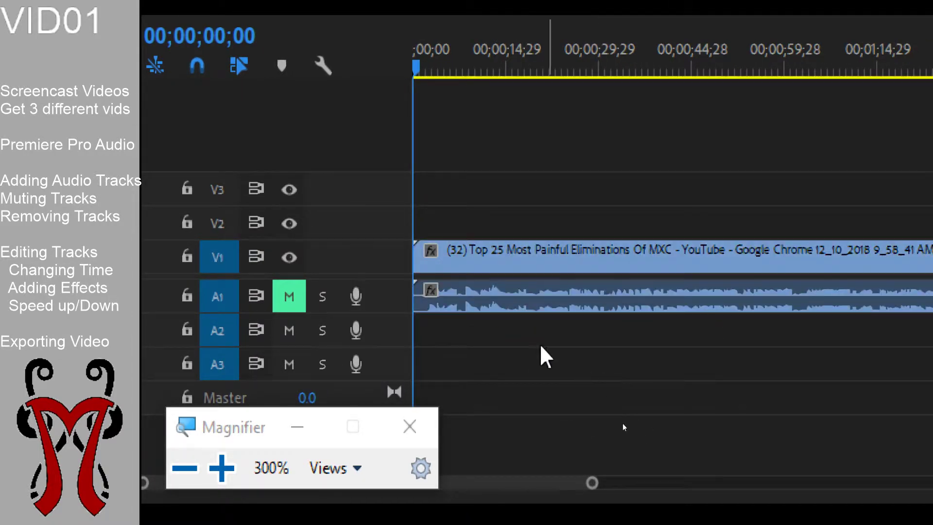
# Step: Toggle the mute of audio track A1 off and on several times, ending with the track muted
pyautogui.click(288, 301)
pyautogui.click(289, 301)
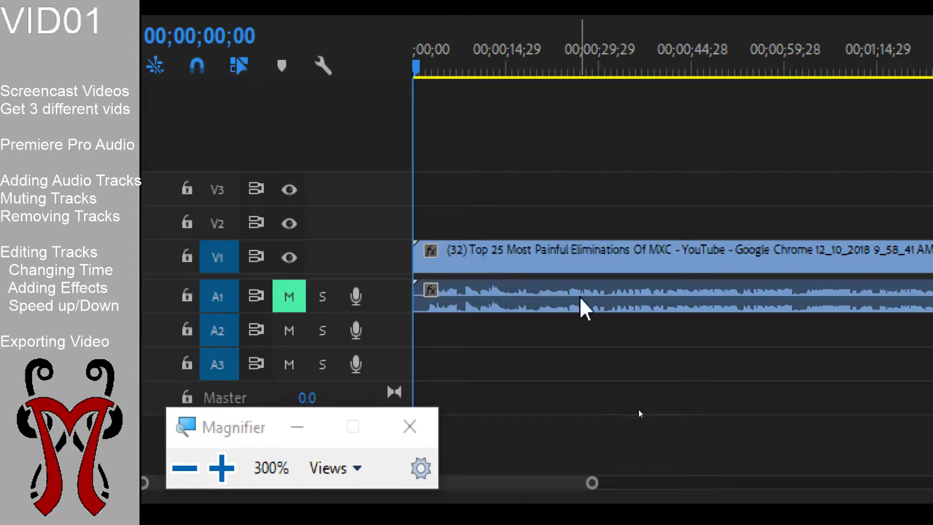
pyautogui.click(295, 294)
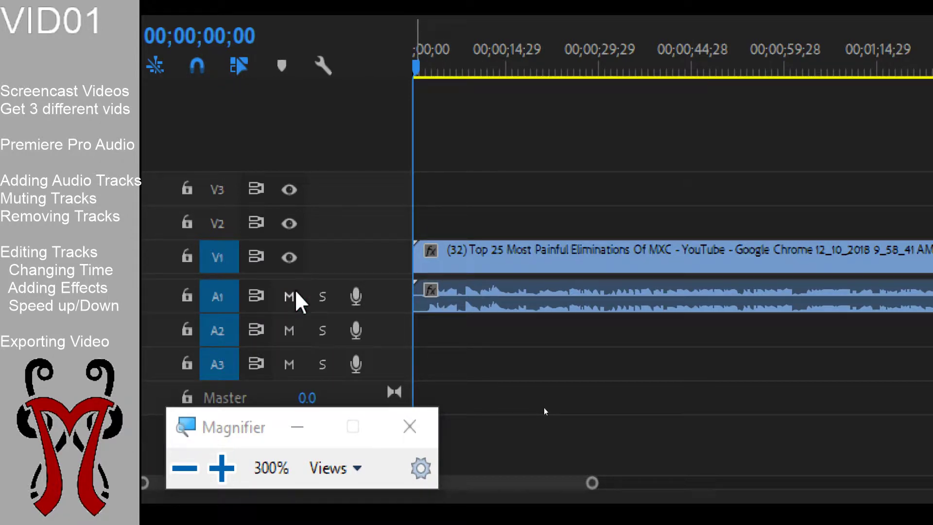
pyautogui.click(295, 294)
pyautogui.click(295, 294)
pyautogui.click(295, 293)
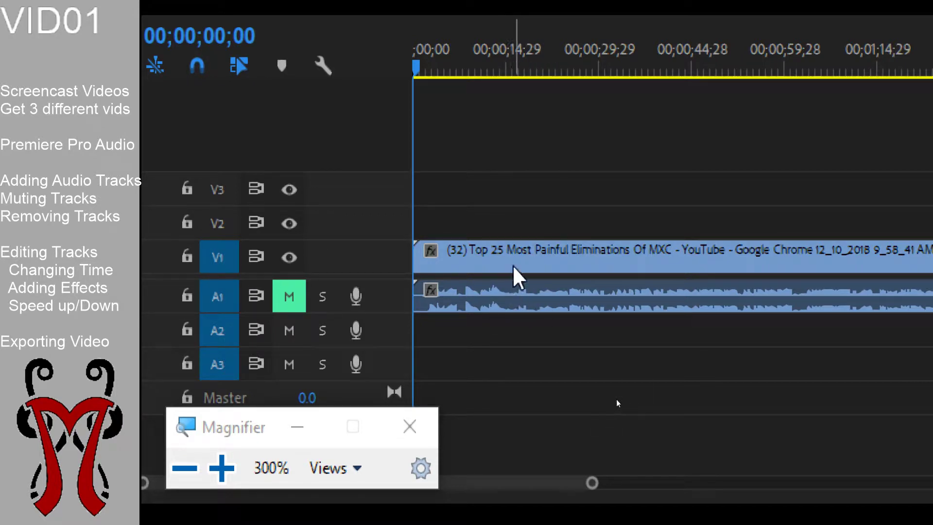
# Step: Delete the MXC clip's audio from track A1, keeping its video on V1, and close the magnifier
pyautogui.click(507, 310)
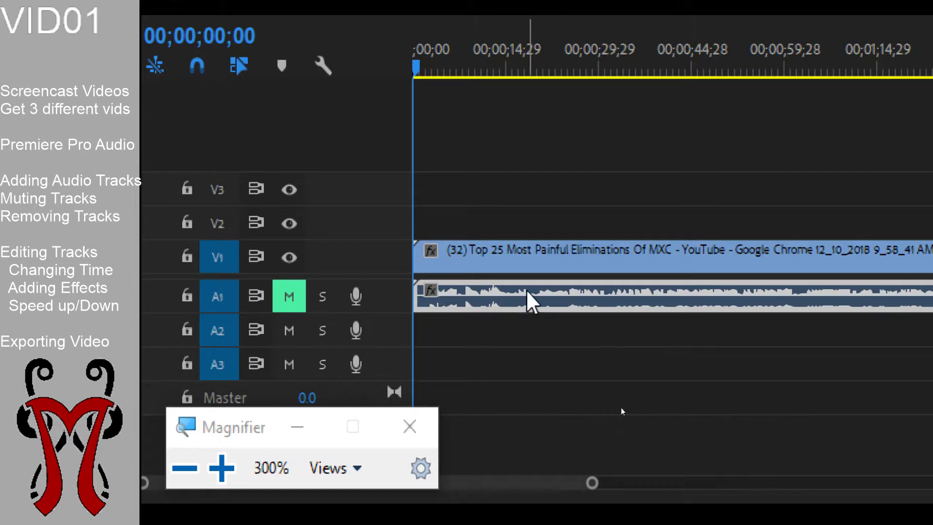
pyautogui.press('Delete')
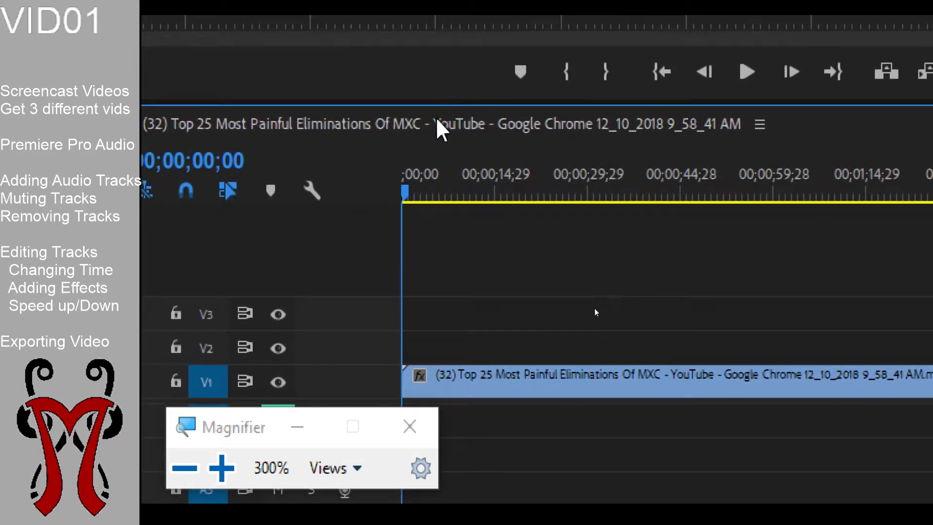
pyautogui.press('super+Escape')
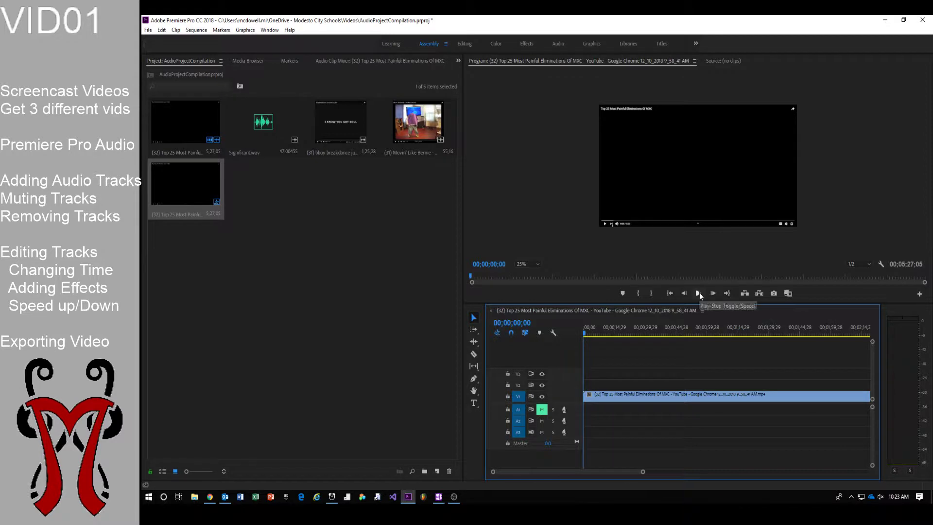
# Step: Examine the playback control magnified, play the sequence from the start, and stop it at about 00;00;17;26
pyautogui.press('super+plus')
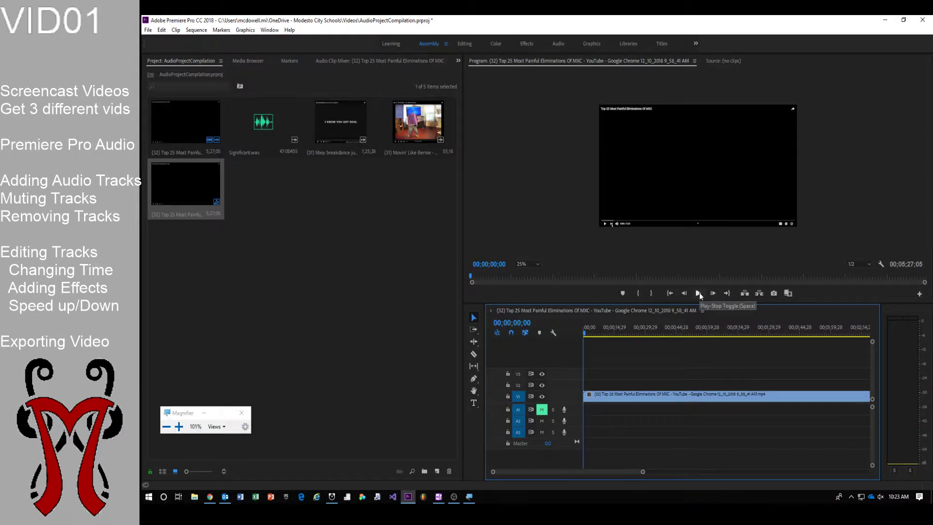
pyautogui.press('super+plus')
pyautogui.press('super+plus')
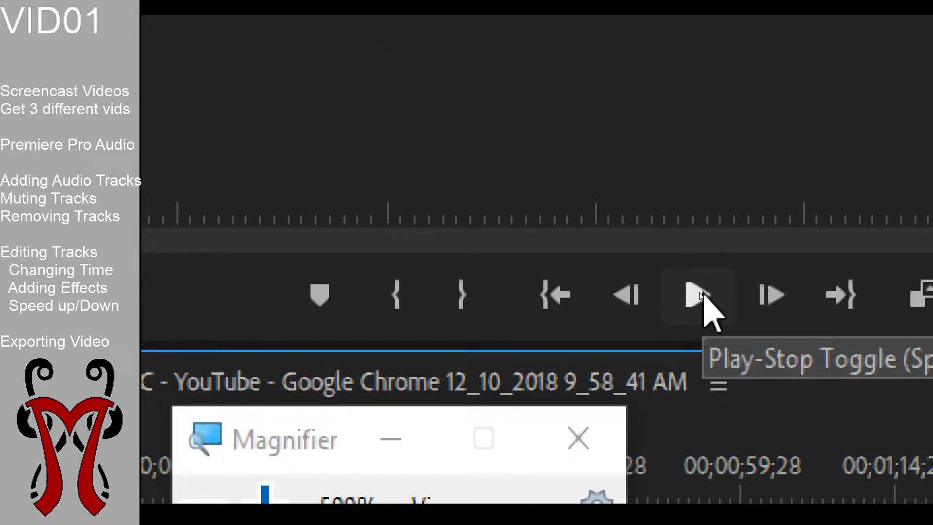
pyautogui.press('super+Escape')
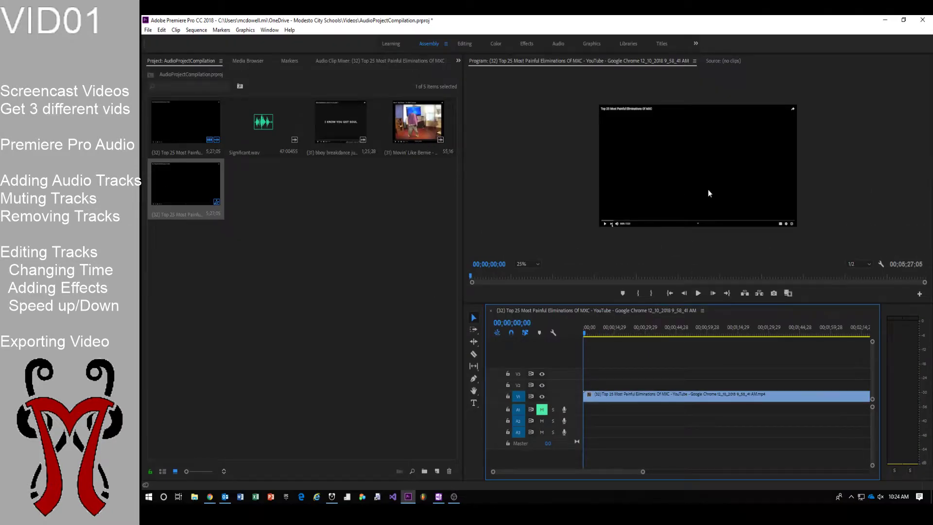
pyautogui.click(697, 294)
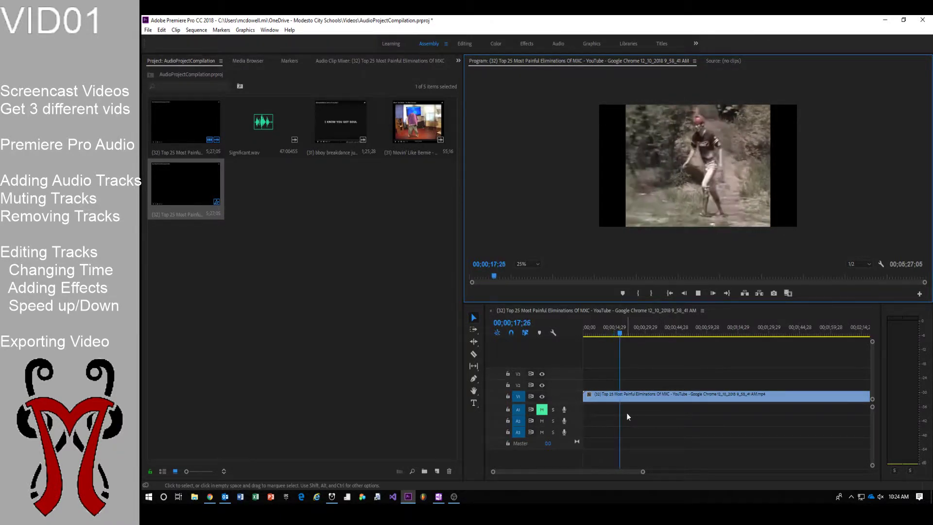
pyautogui.press('space')
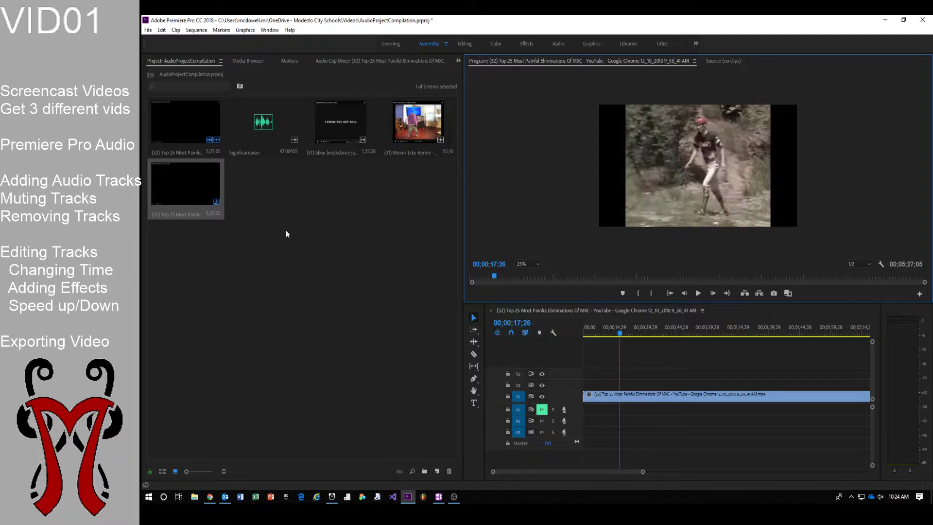
# Step: Add Significant.wav at the start of the sequence under the video and move it from audio track A1 to A2
pyautogui.moveTo(264, 128); pyautogui.dragTo(266, 149)
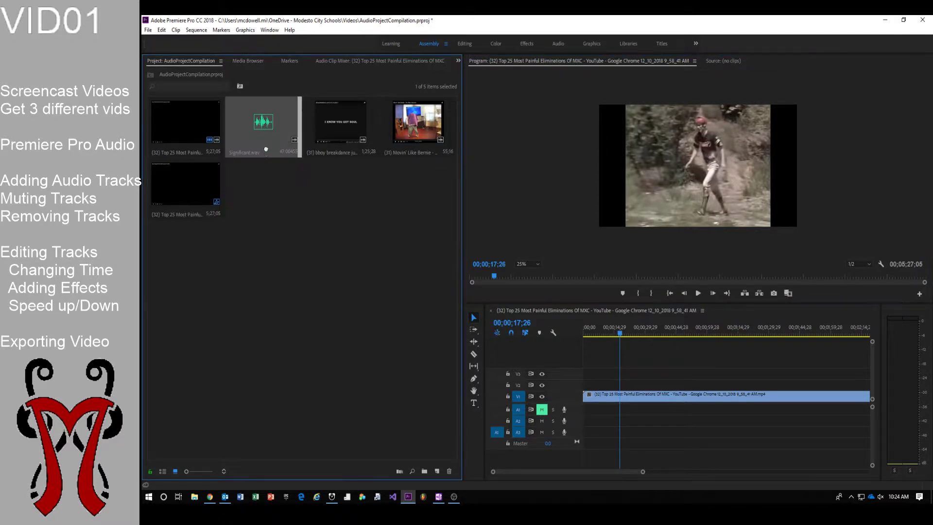
pyautogui.moveTo(327, 307); pyautogui.dragTo(586, 414)
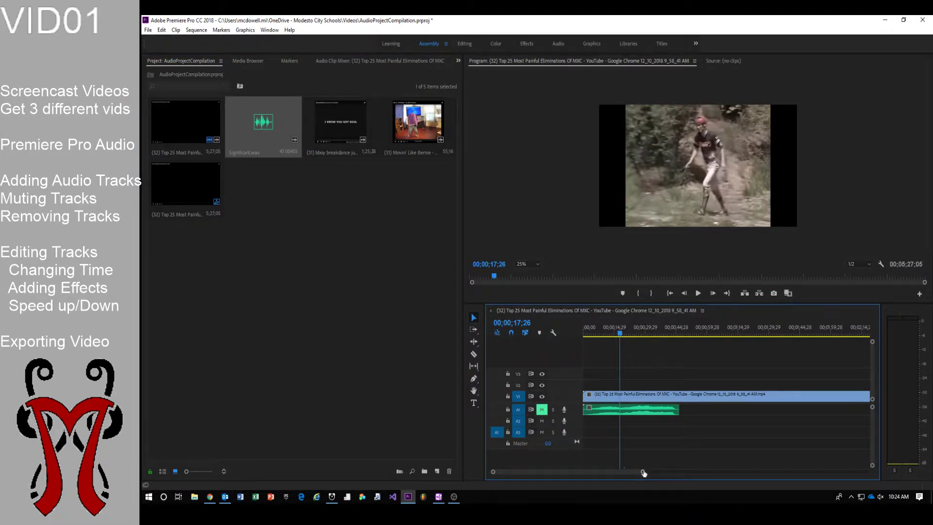
pyautogui.moveTo(643, 472)
pyautogui.mouseDown()
pyautogui.moveTo(617, 474)
pyautogui.moveTo(626, 473)
pyautogui.mouseUp()
pyautogui.moveTo(665, 414); pyautogui.dragTo(659, 427)
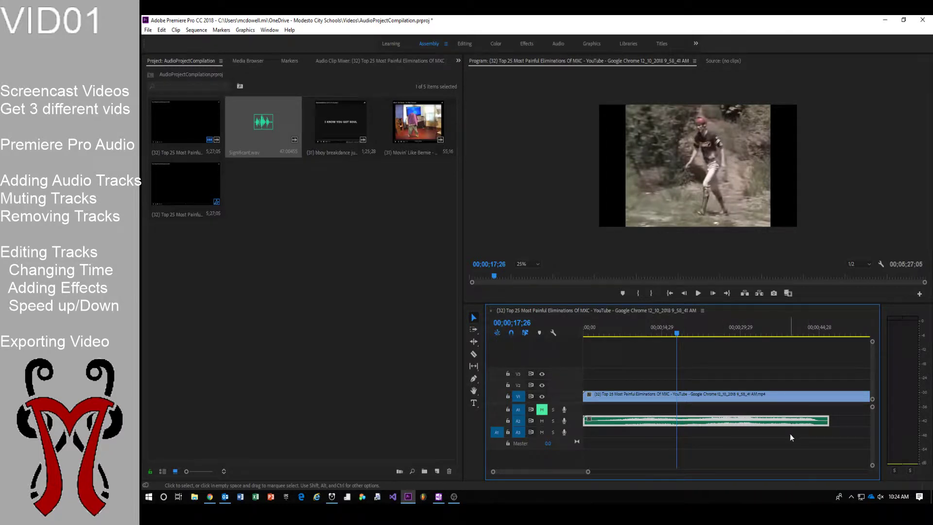
# Step: Magnify the timeline and enlarge the audio track height to examine the waveform of the Significant.wav clip
pyautogui.press('super+plus')
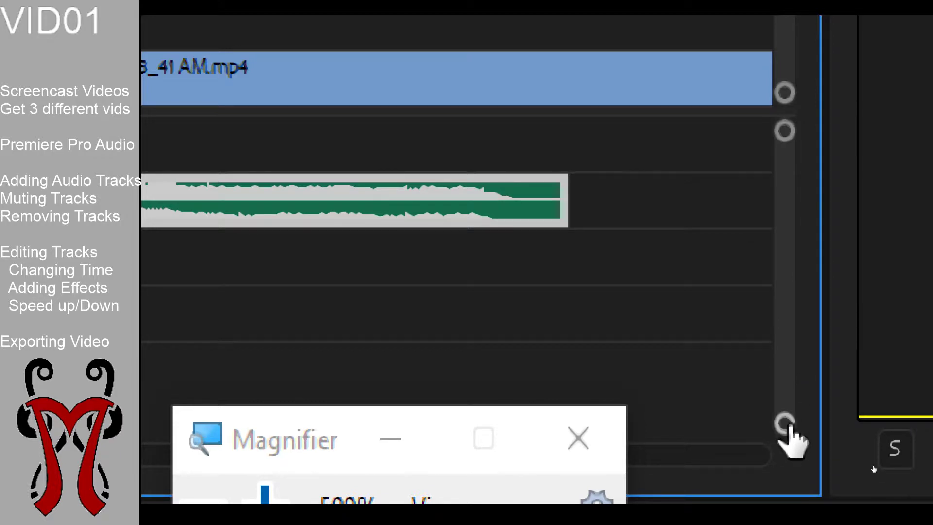
pyautogui.moveTo(788, 430); pyautogui.dragTo(783, 400)
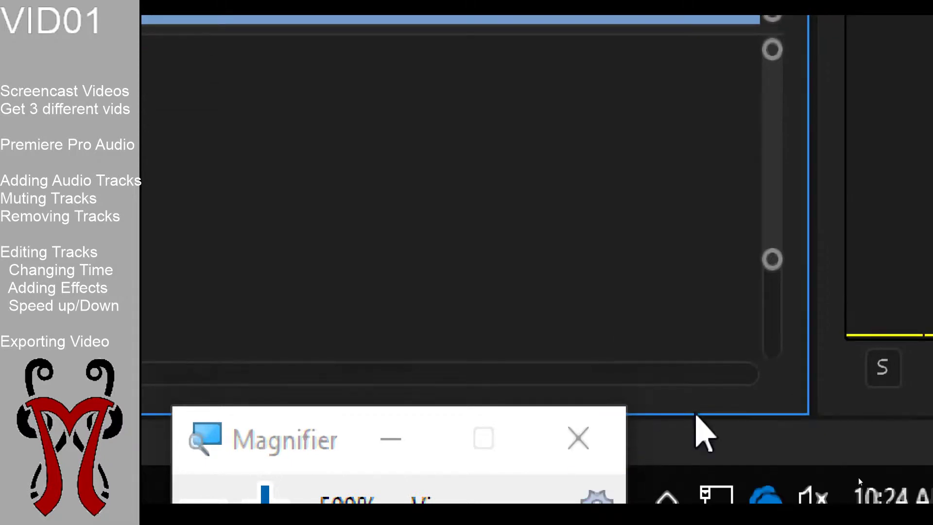
pyautogui.moveTo(774, 225); pyautogui.dragTo(772, 250)
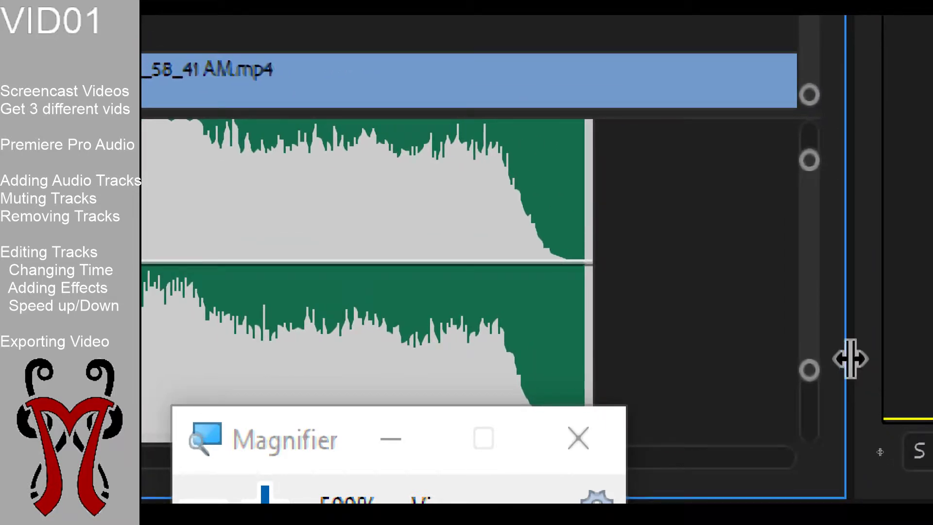
pyautogui.moveTo(807, 369); pyautogui.dragTo(807, 385)
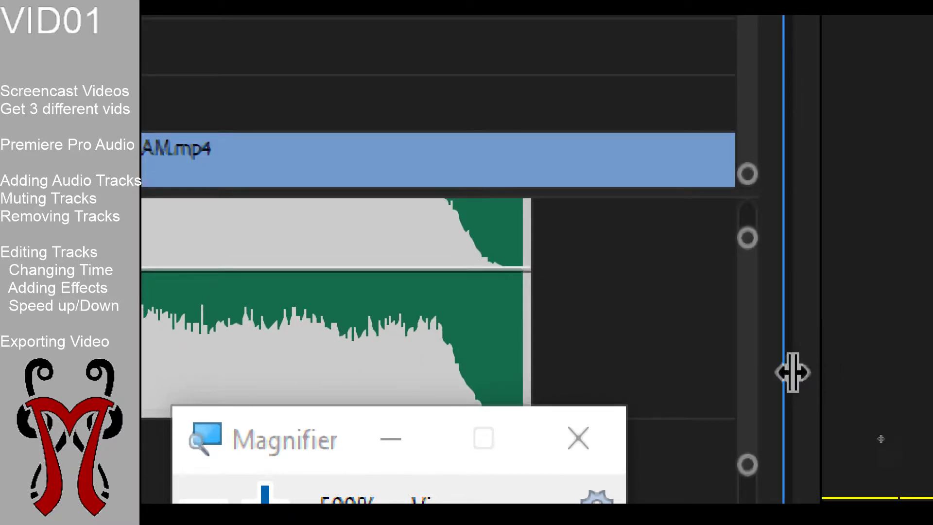
pyautogui.moveTo(872, 414); pyautogui.dragTo(872, 409)
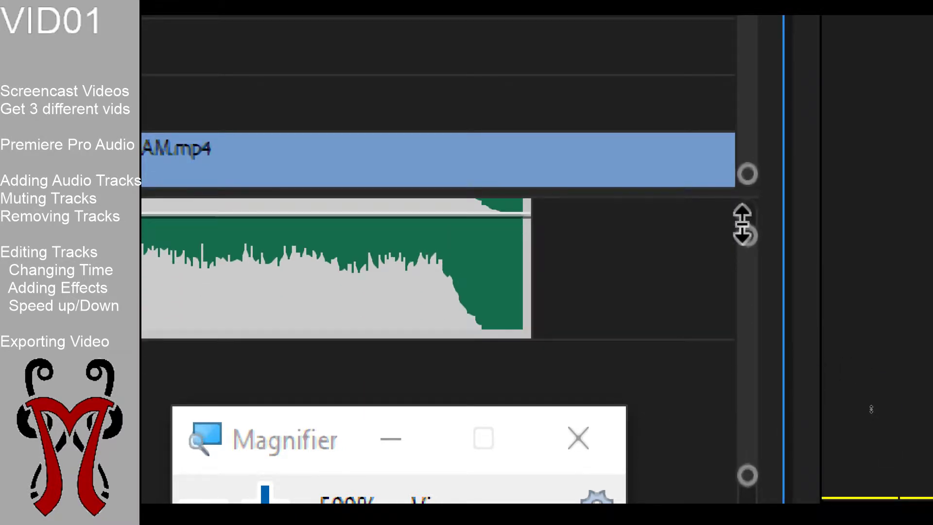
# Step: Examine the stacked audio tracks and the Significant.wav waveform in the magnified timeline, and close the magnifier
pyautogui.scroll(2, 873, 430)
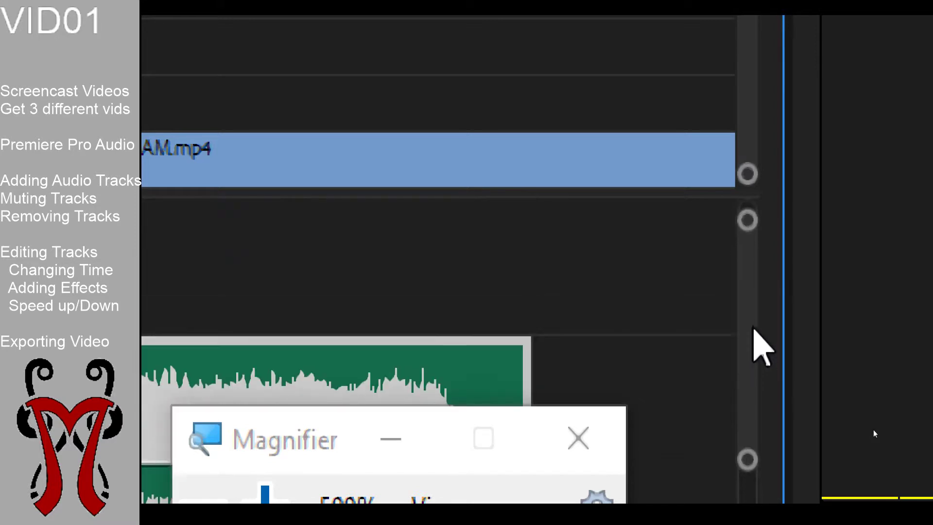
pyautogui.scroll(-2, 873, 430)
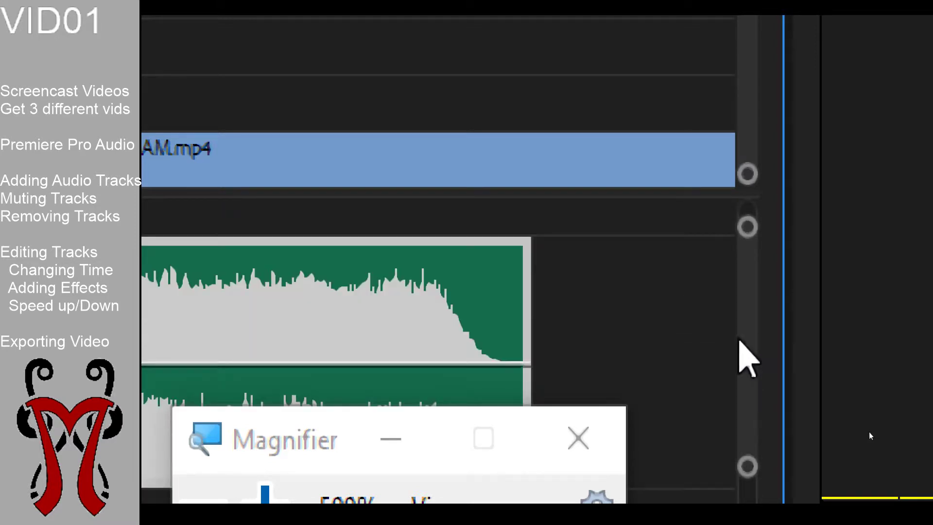
pyautogui.moveTo(245, 434); pyautogui.dragTo(751, 423)
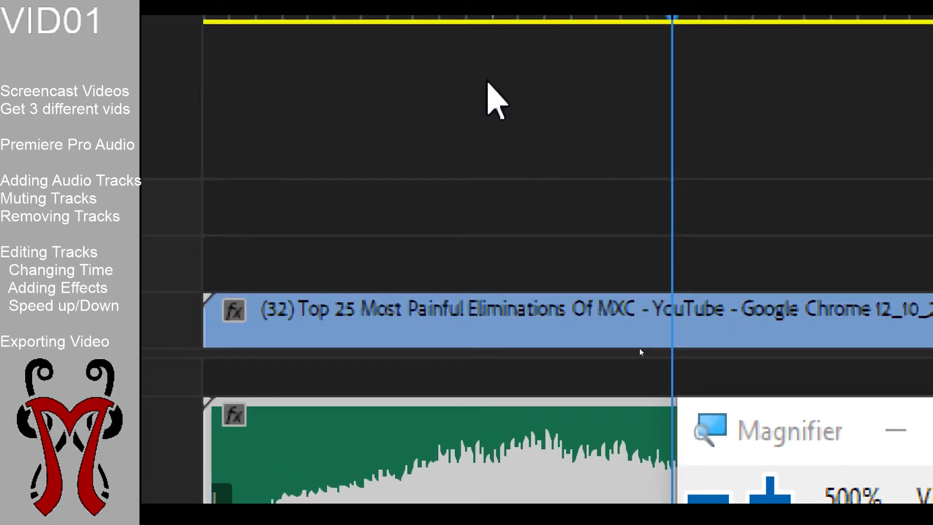
pyautogui.press('super+Escape')
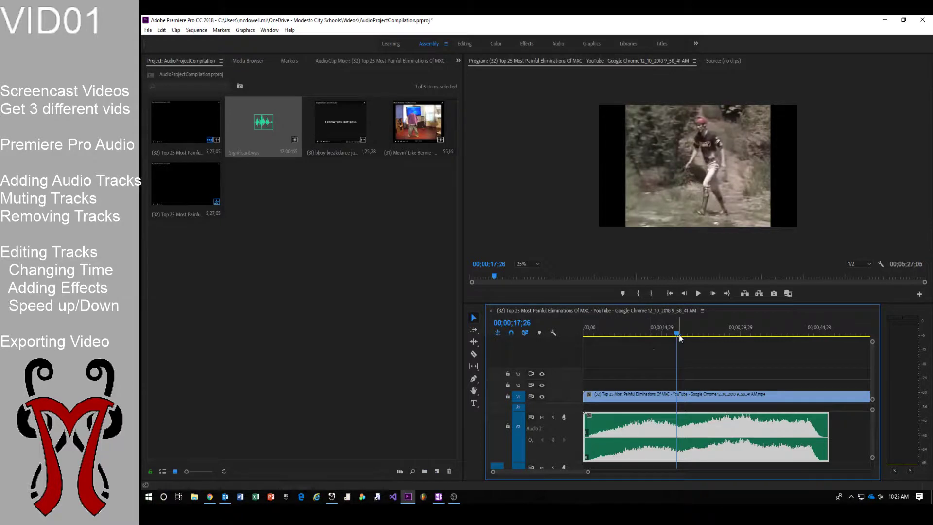
# Step: Examine the playhead magnified, return it to the start of the sequence, and play until about 00;00;08;25
pyautogui.press('super+plus')
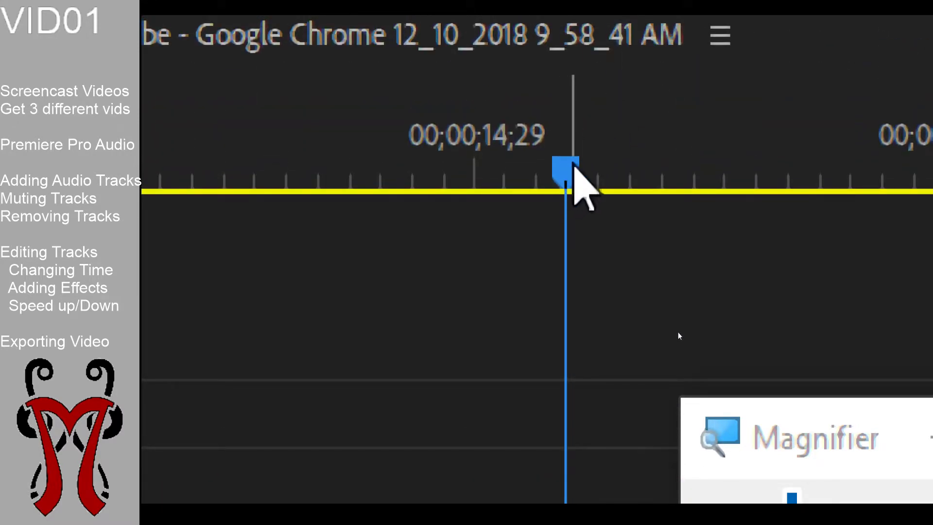
pyautogui.moveTo(564, 178)
pyautogui.mouseDown()
pyautogui.moveTo(593, 173)
pyautogui.moveTo(581, 174)
pyautogui.mouseUp()
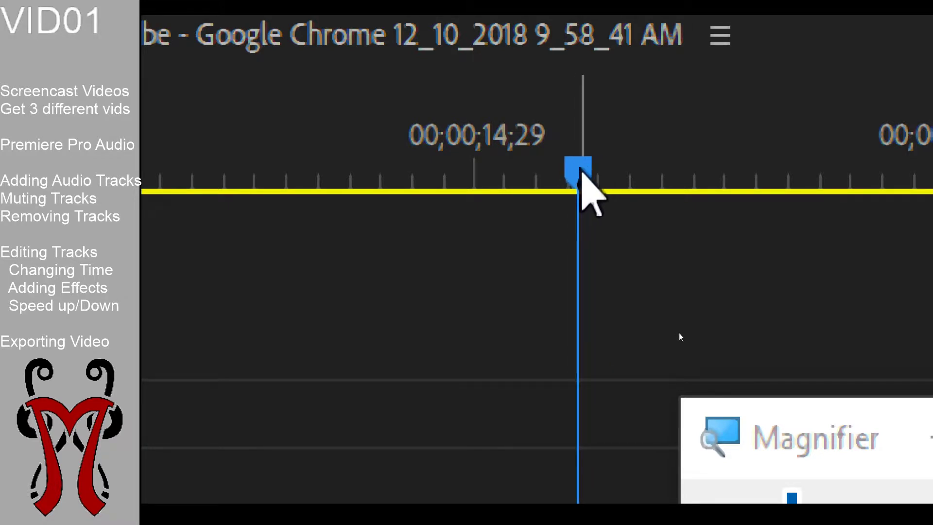
pyautogui.press('super+Escape')
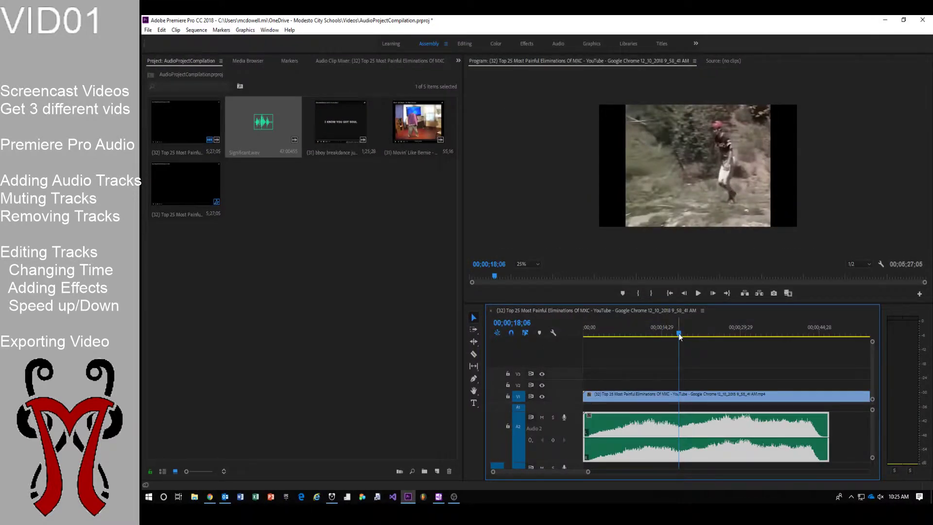
pyautogui.moveTo(678, 333); pyautogui.dragTo(577, 333)
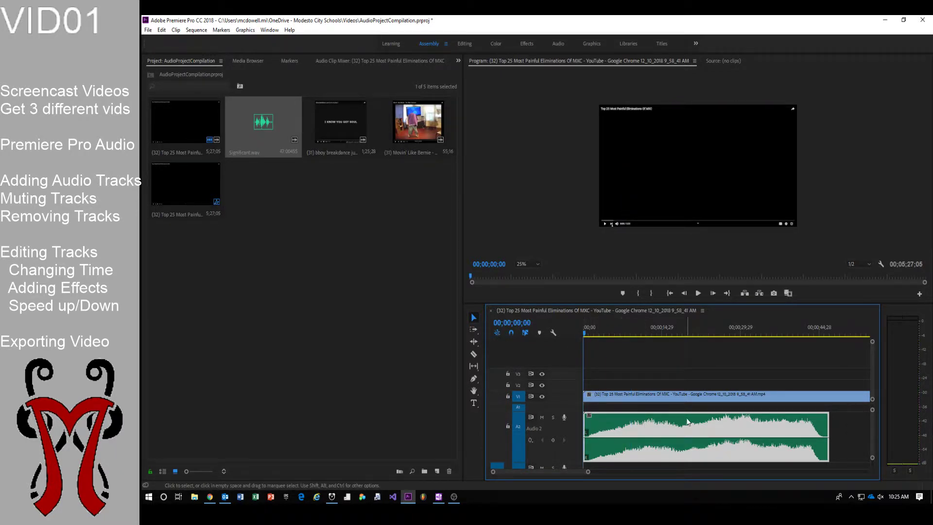
pyautogui.press('space')
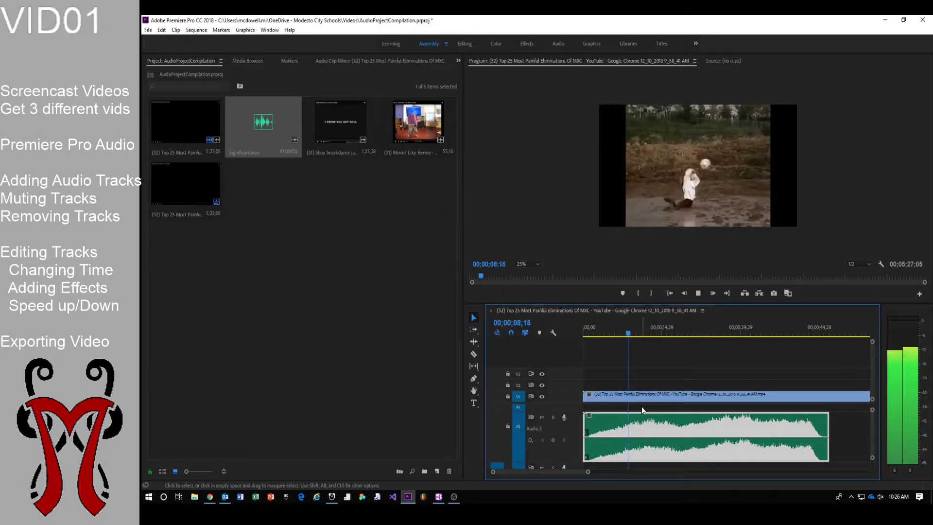
pyautogui.press('space')
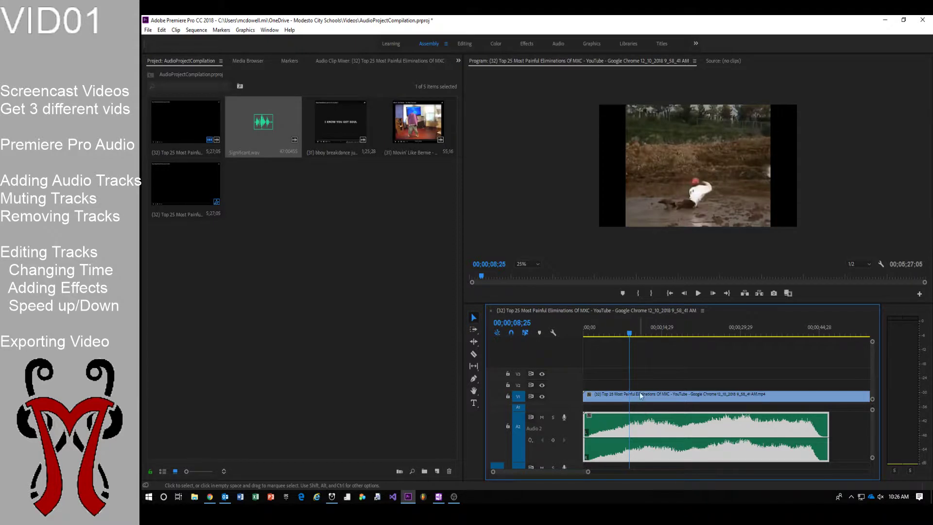
# Step: Scrub the playhead back to 00;00;07;11 and replay the fall into the mud, stopping just after the impact
pyautogui.moveTo(632, 335); pyautogui.dragTo(630, 333)
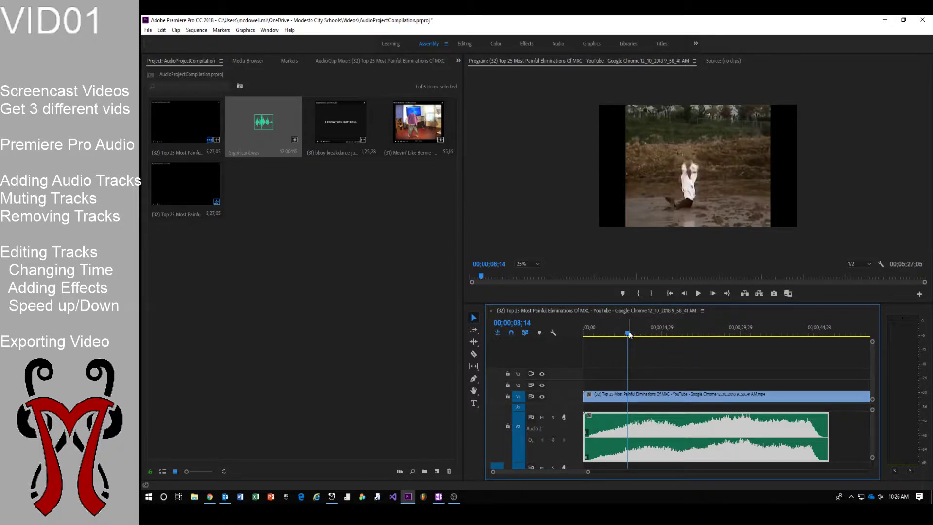
pyautogui.moveTo(630, 331); pyautogui.dragTo(622, 332)
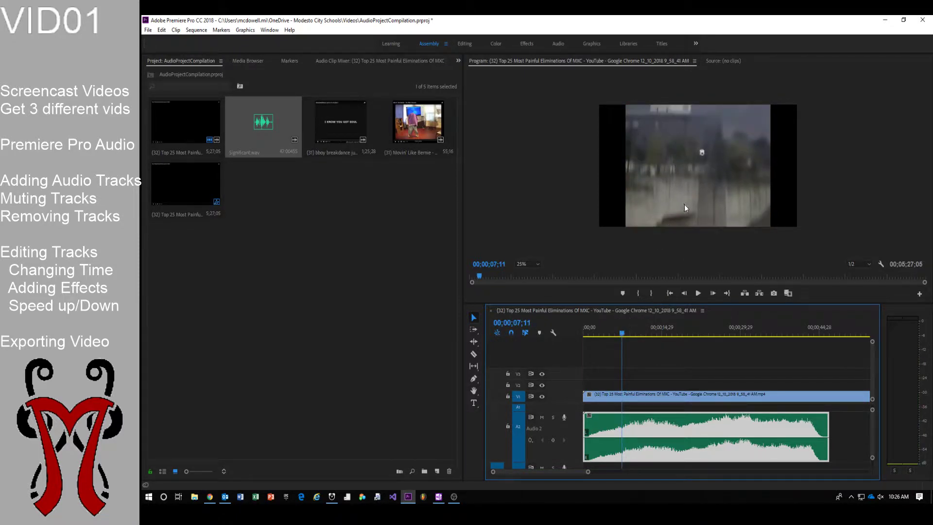
pyautogui.press('space')
pyautogui.press('space')
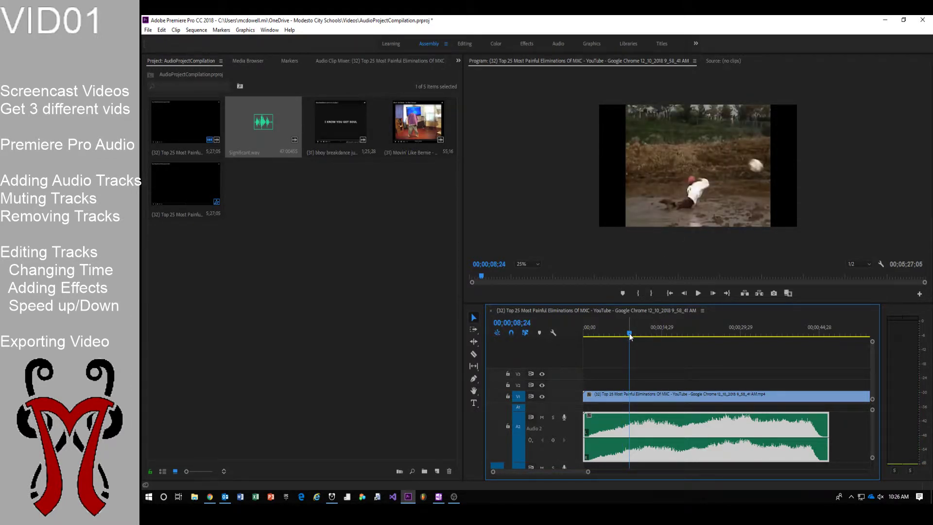
# Step: Step the playhead back and forth frame by frame to the moment of impact at 00;00;08;12
pyautogui.press('Left')
pyautogui.press('Left')
pyautogui.press('Left')
pyautogui.press('Left')
pyautogui.press('Left')
pyautogui.press('Left')
pyautogui.press('Left')
pyautogui.press('Left')
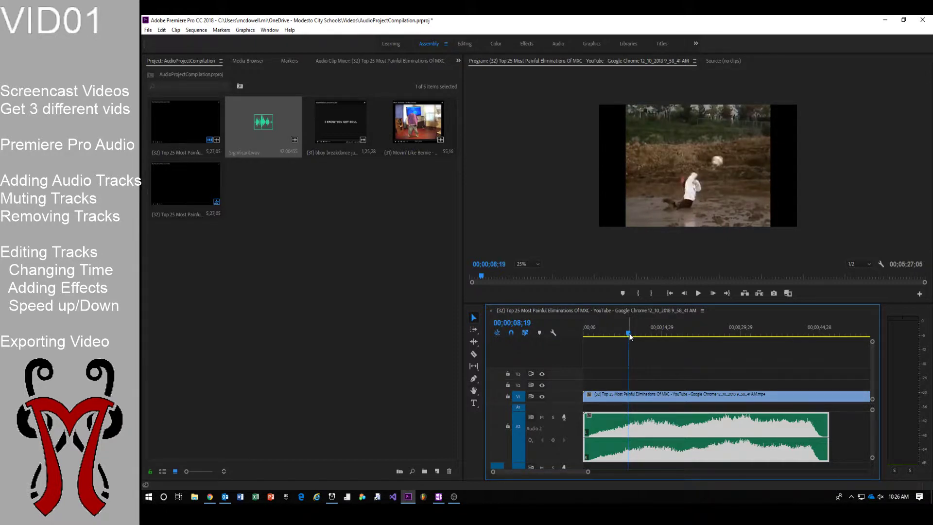
pyautogui.press('Left')
pyautogui.press('Left')
pyautogui.press('Left')
pyautogui.press('Left')
pyautogui.press('Left')
pyautogui.press('Left')
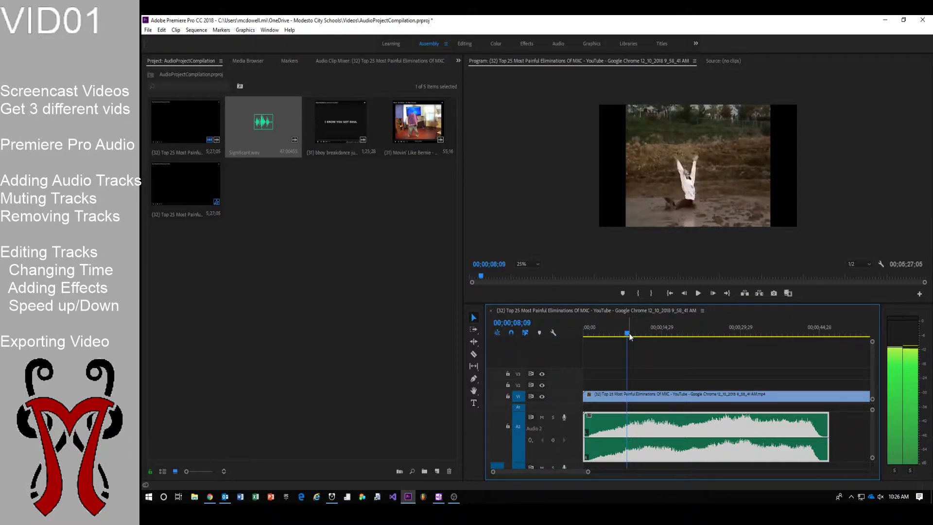
pyautogui.press('Right')
pyautogui.press('Right')
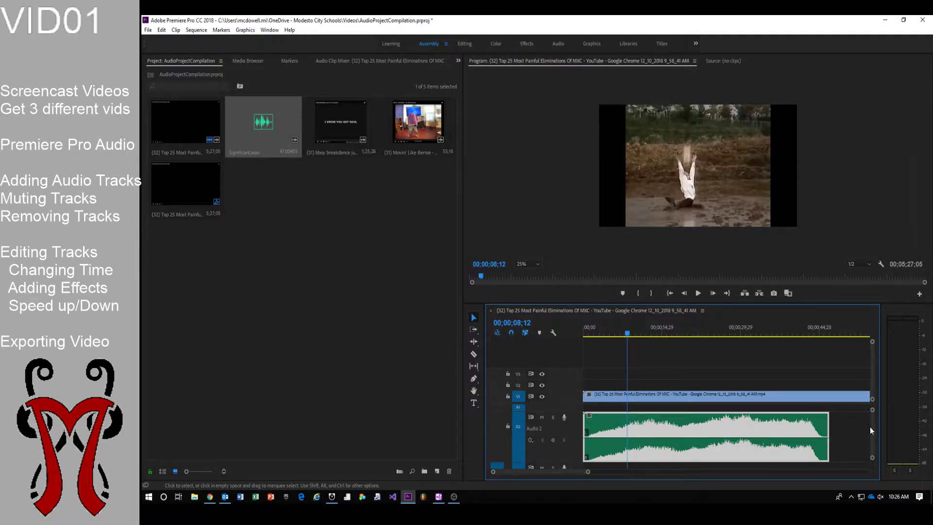
# Step: Start a media import and browse Johansen Folders (T:) to the sound files under Class Folders, Digital Audio, Samples
pyautogui.scroll(-3, 872, 432)
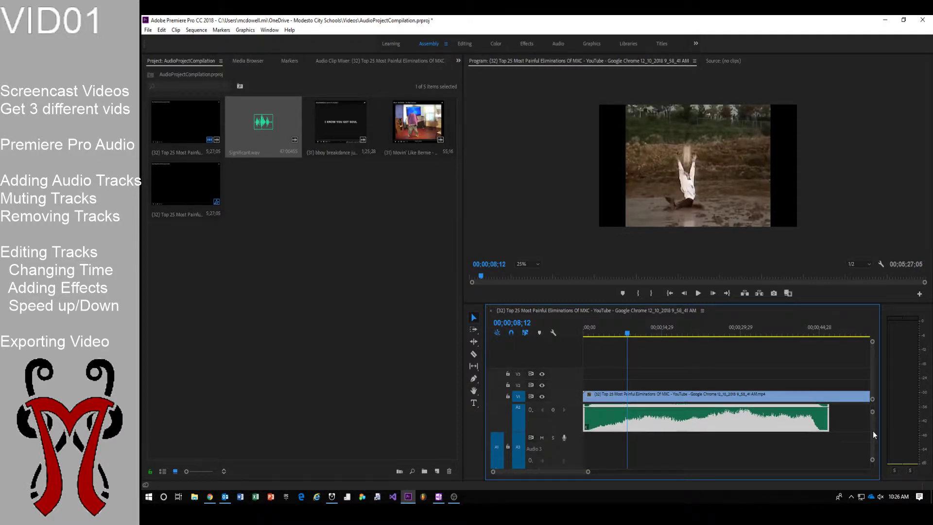
pyautogui.doubleClick(358, 281)
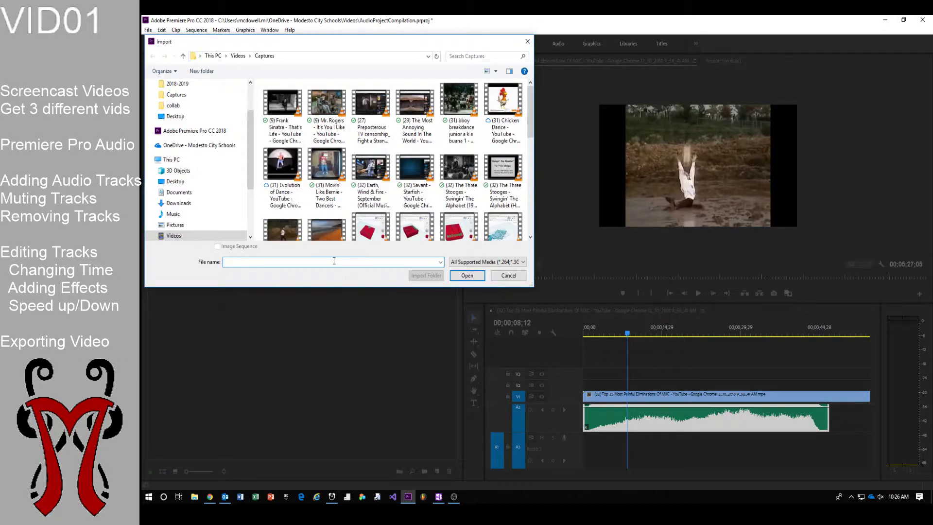
pyautogui.moveTo(250, 154); pyautogui.dragTo(250, 195)
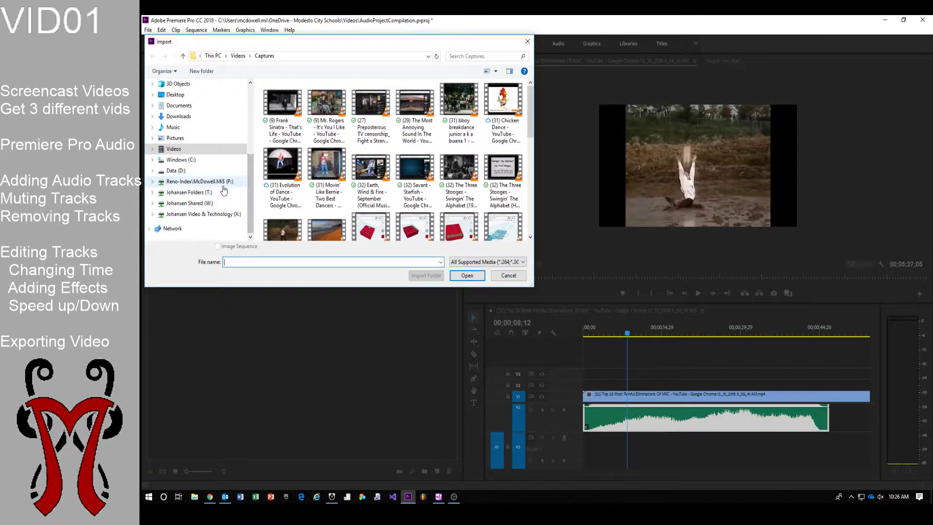
pyautogui.press('super+plus')
pyautogui.press('super+plus')
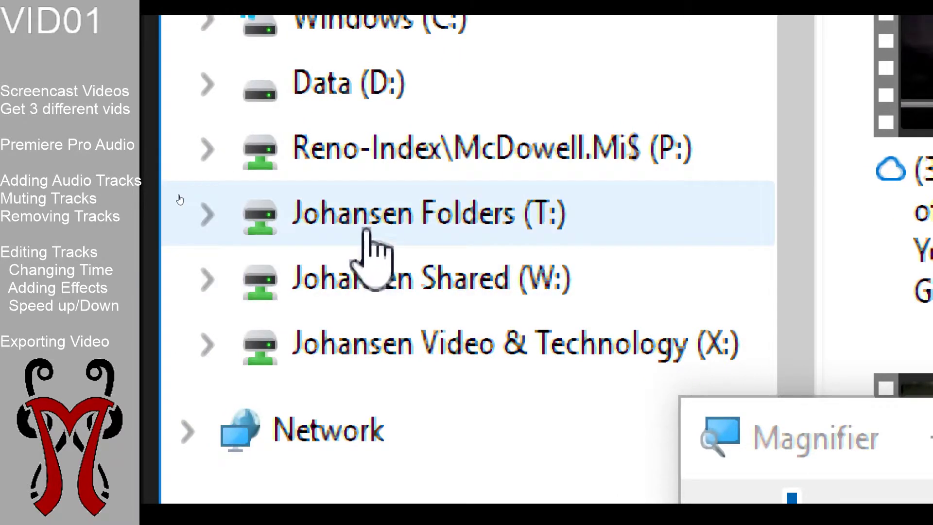
pyautogui.click(369, 208)
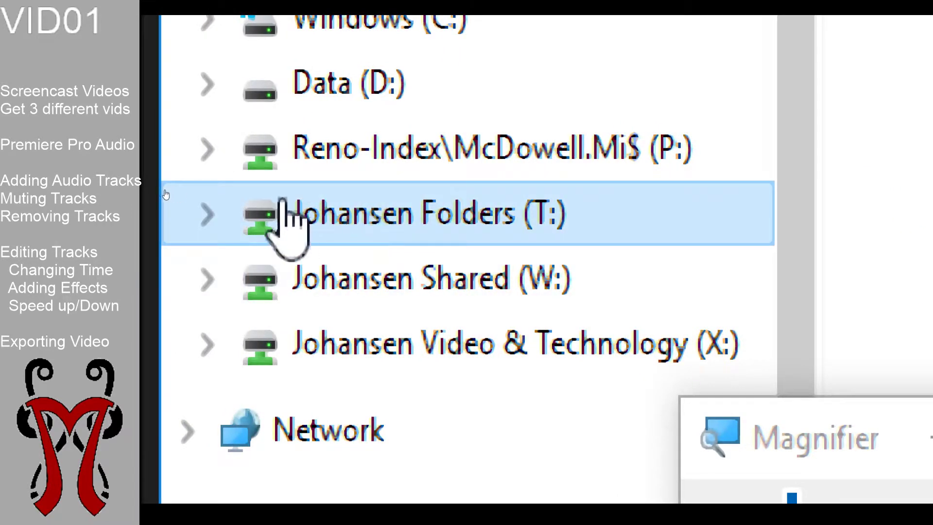
pyautogui.click(214, 214)
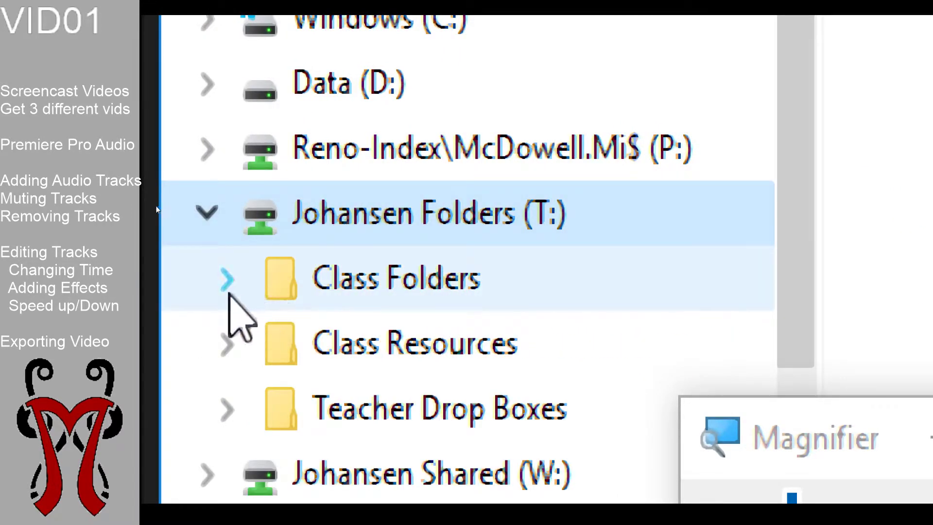
pyautogui.click(227, 283)
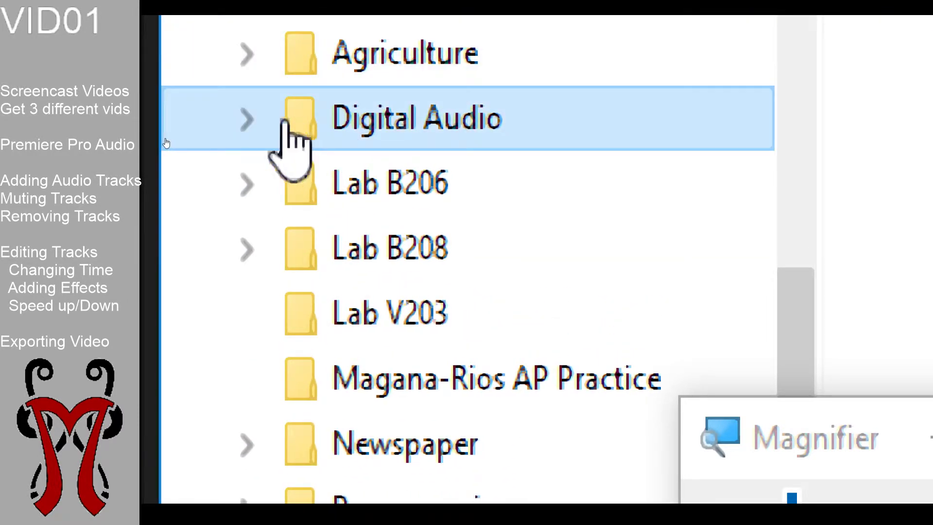
pyautogui.click(252, 124)
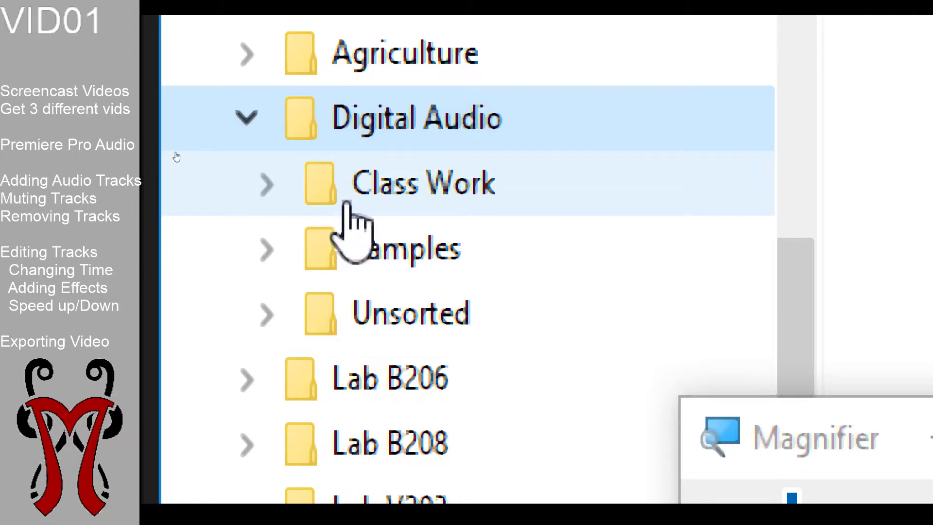
pyautogui.click(332, 266)
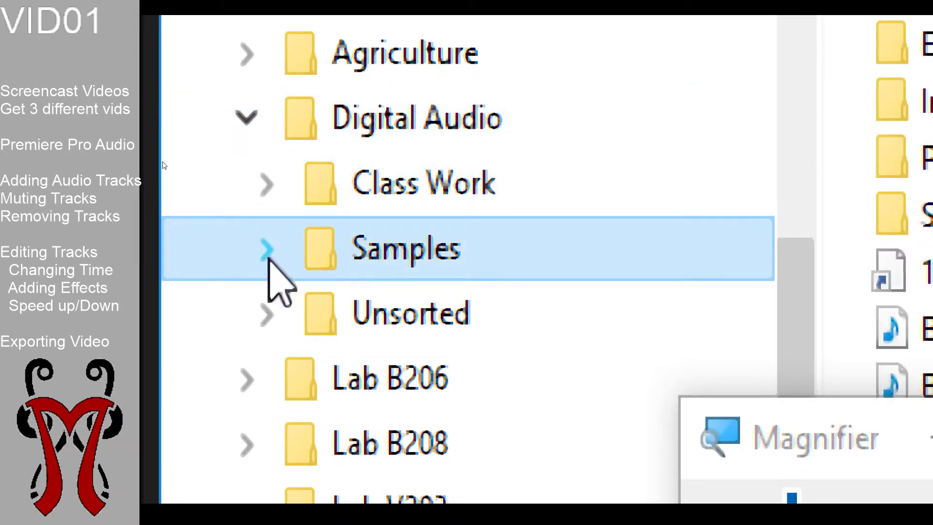
pyautogui.click(267, 250)
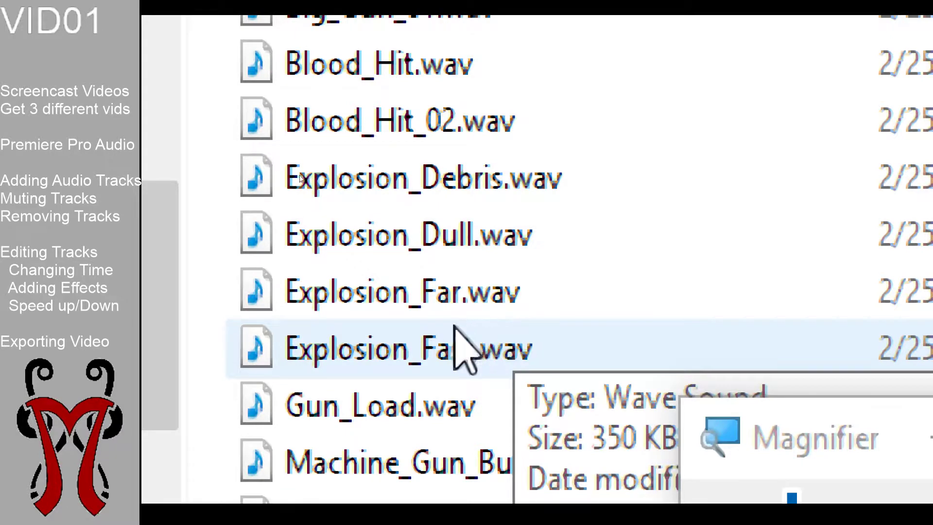
# Step: Import Explosion_Fast.wav from the samples and place it on audio track A3 at the playhead, 00;00;08;12
pyautogui.click(472, 343)
pyautogui.doubleClick(472, 343)
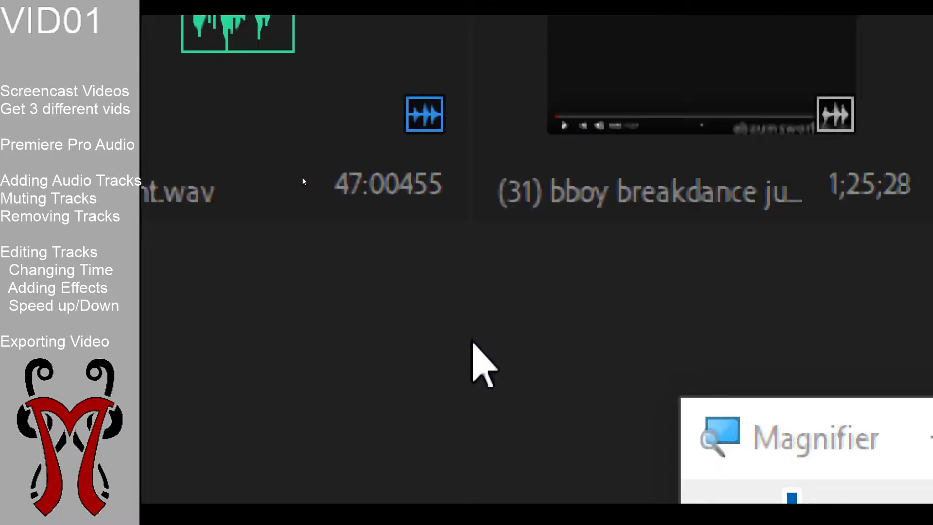
pyautogui.press('super+minus')
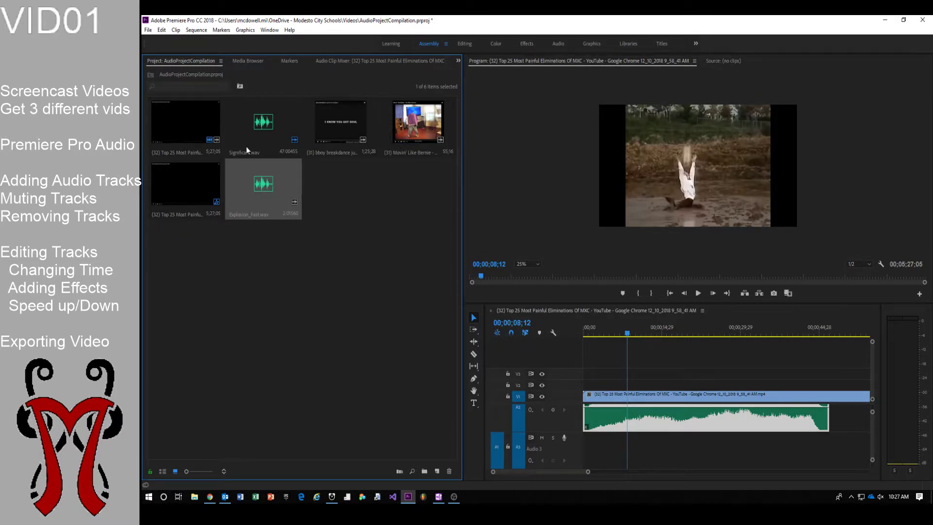
pyautogui.moveTo(363, 281); pyautogui.dragTo(632, 447)
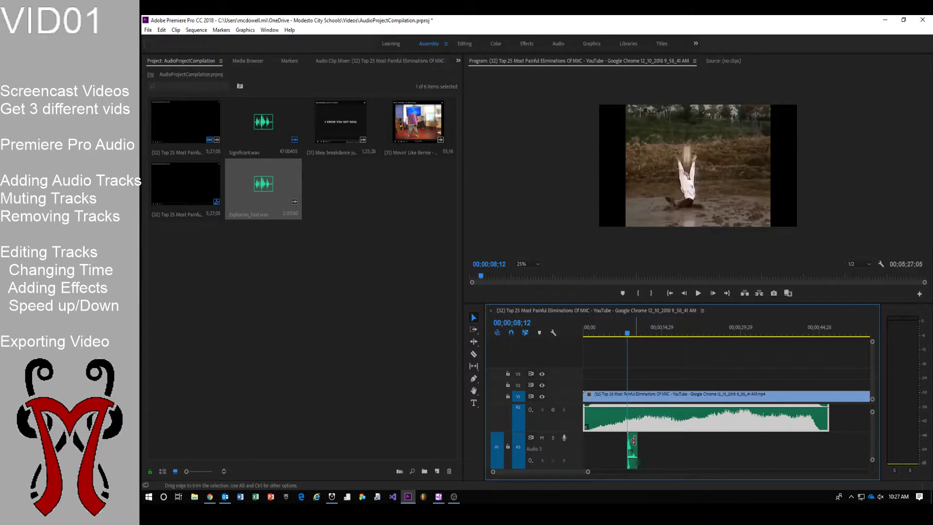
# Step: Play the sequence from 00;00;06;26 to check the explosion sound against the impact, stopping at about 00;00;09;22
pyautogui.click(619, 332)
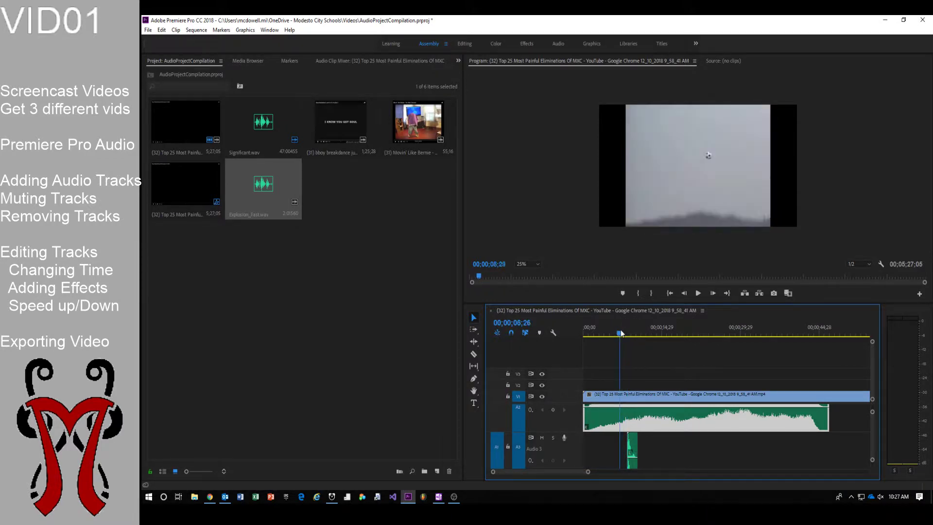
pyautogui.press('space')
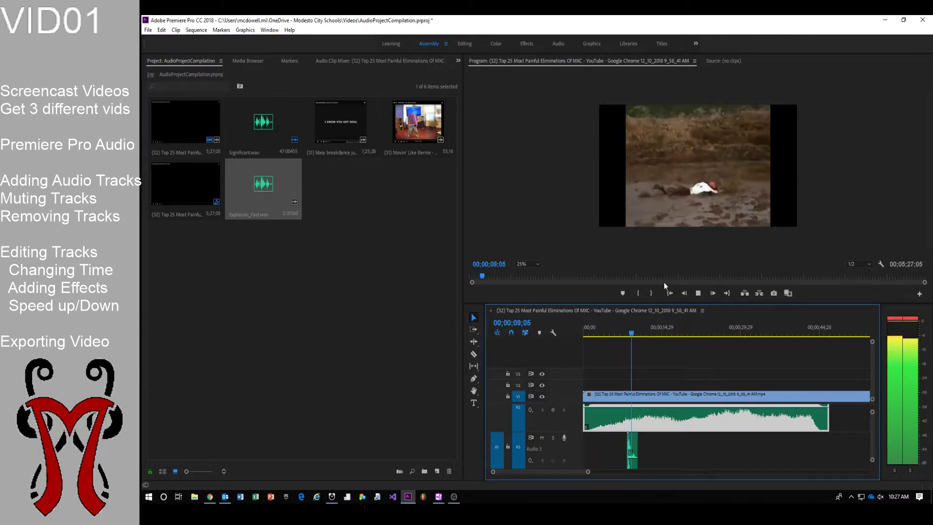
pyautogui.press('space')
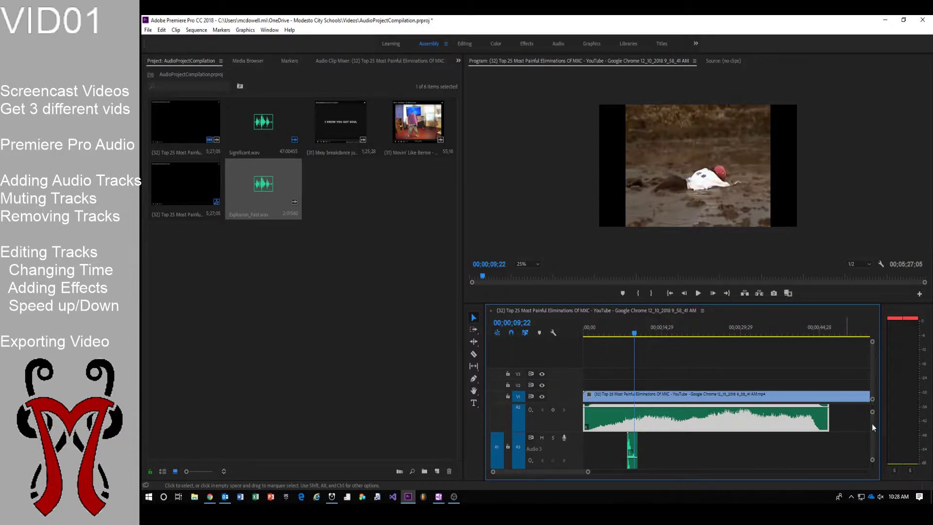
# Step: Open the Audio Gain settings for the Significant.wav clip on track A2 and magnify the gain options
pyautogui.scroll(3, 872, 424)
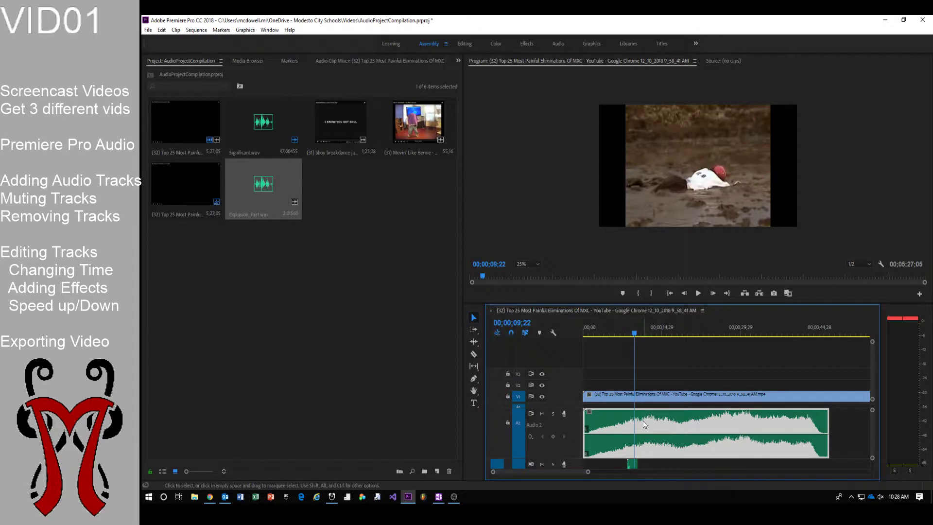
pyautogui.rightClick(645, 424)
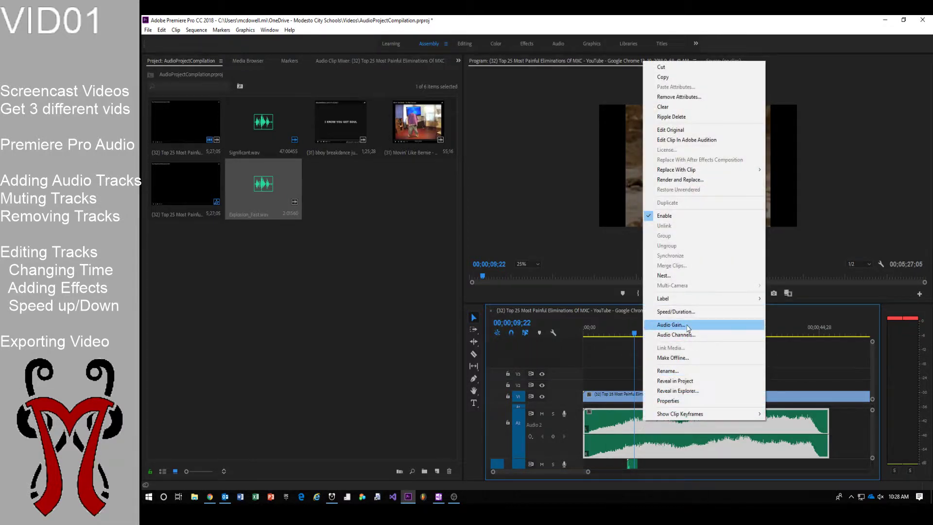
pyautogui.press('super+plus')
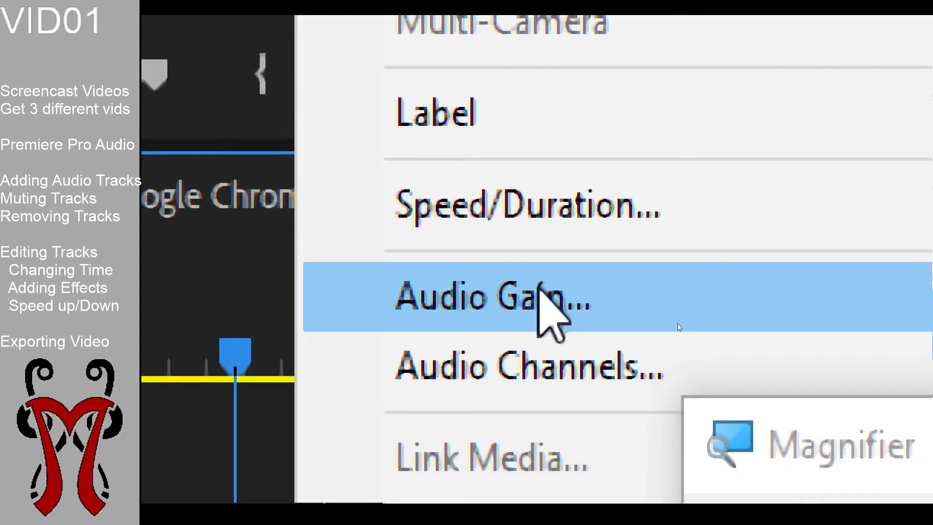
pyautogui.click(538, 292)
pyautogui.press('super+Escape')
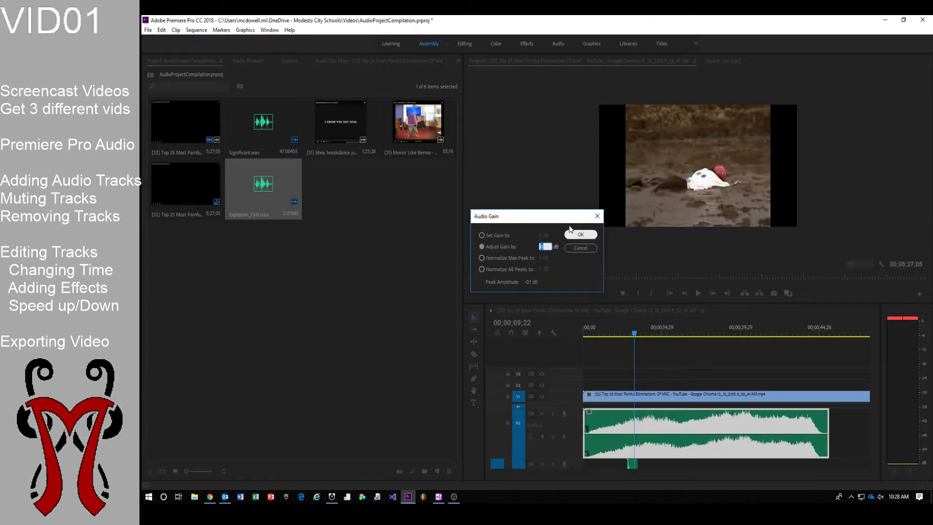
pyautogui.moveTo(540, 218); pyautogui.dragTo(660, 261)
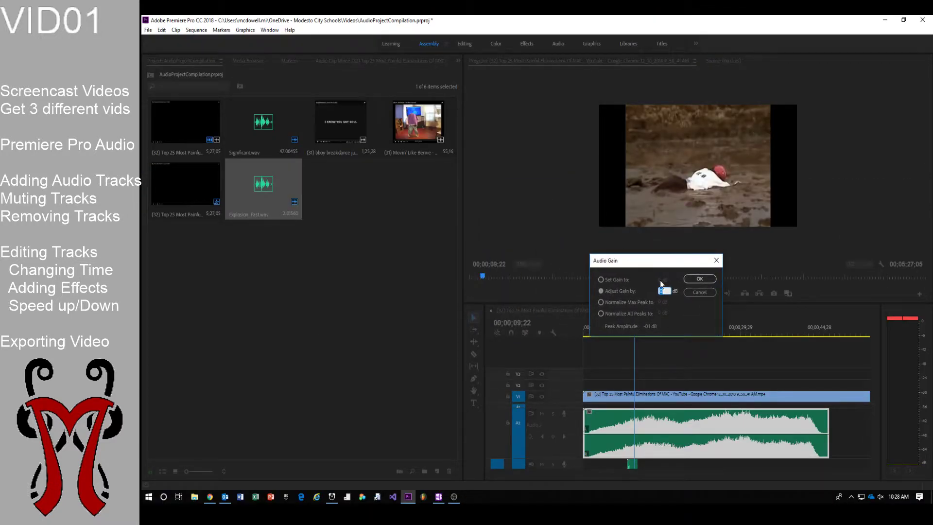
pyautogui.press('super+plus')
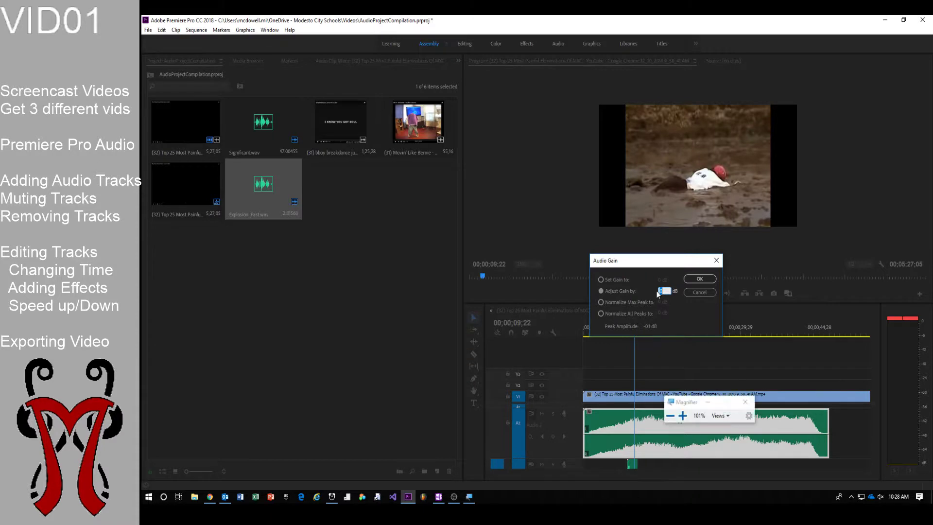
pyautogui.press('super+minus')
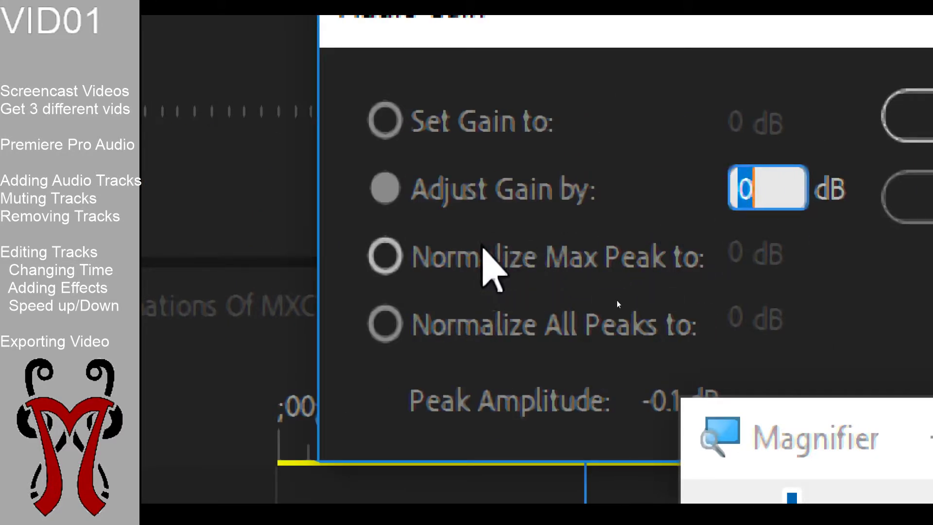
# Step: Try the Normalize Max Peak and Normalize All Peaks options, setting all peaks to -1 dB, and discard the gain settings
pyautogui.click(484, 270)
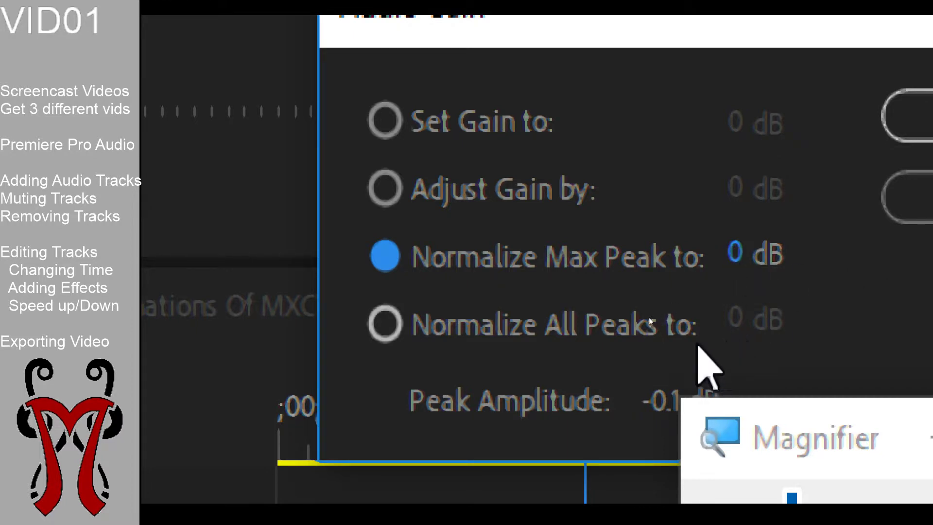
pyautogui.click(591, 338)
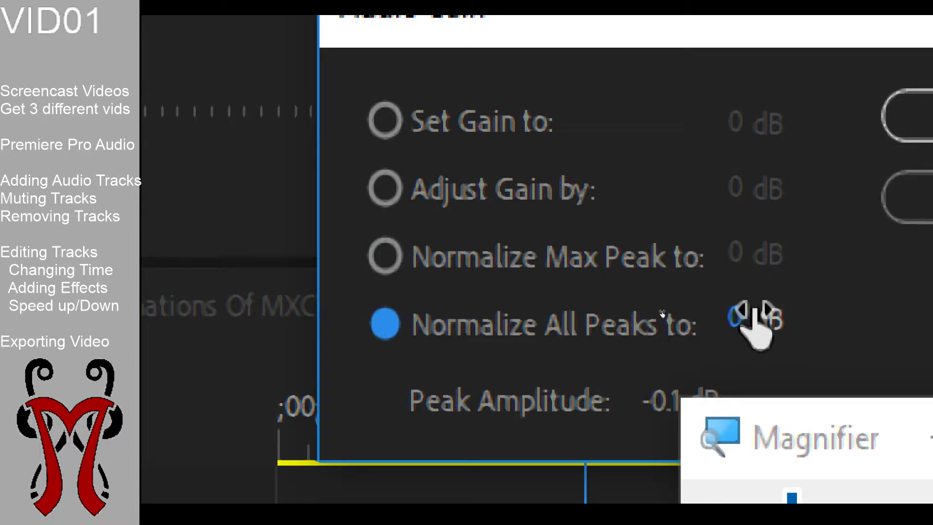
pyautogui.click(543, 255)
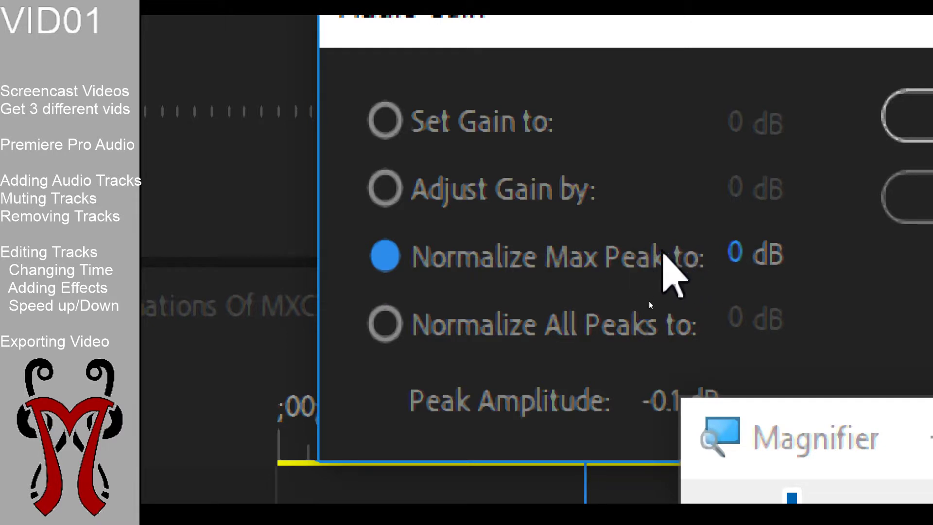
pyautogui.click(631, 331)
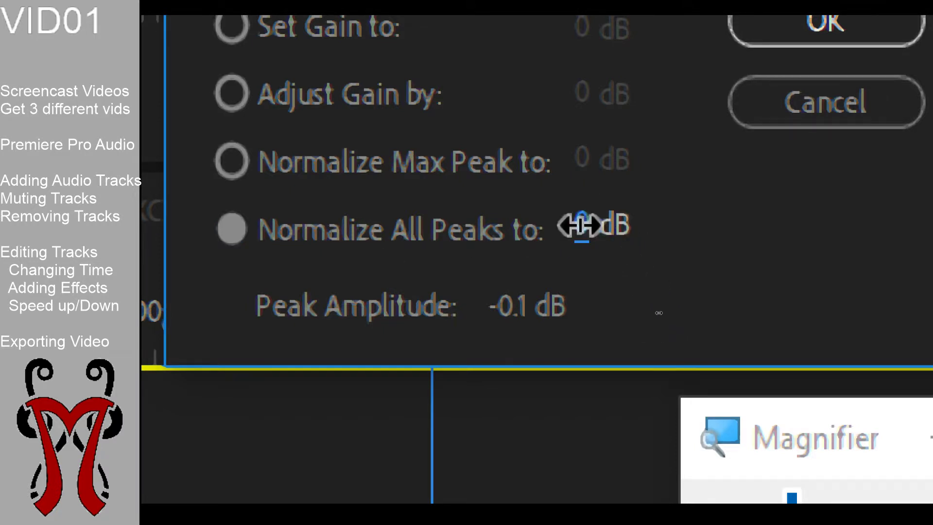
pyautogui.moveTo(581, 224); pyautogui.dragTo(540, 220)
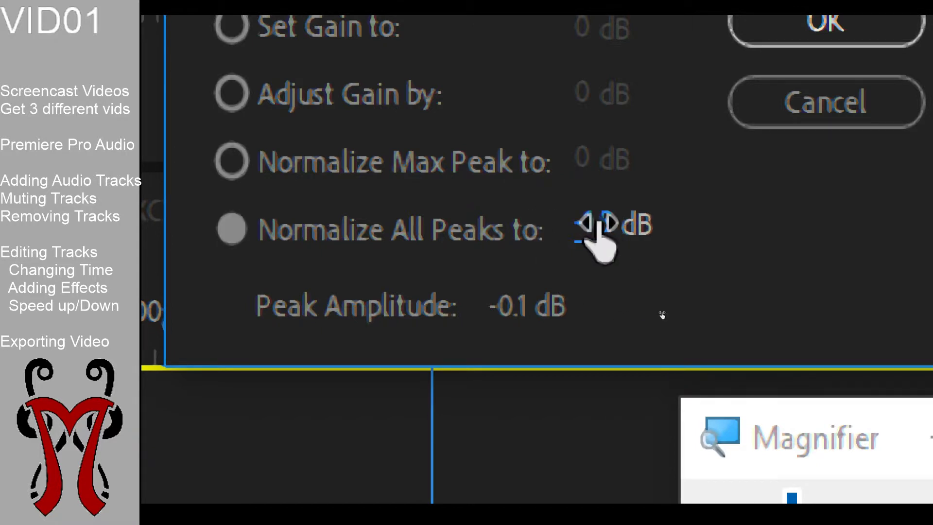
pyautogui.moveTo(597, 224)
pyautogui.mouseDown()
pyautogui.moveTo(617, 214)
pyautogui.moveTo(605, 211)
pyautogui.moveTo(613, 217)
pyautogui.mouseUp()
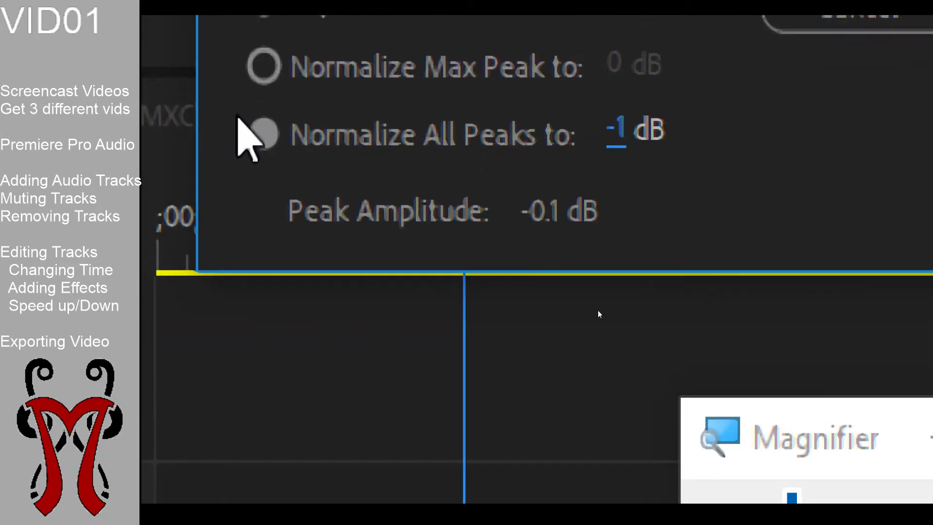
pyautogui.press('super+minus')
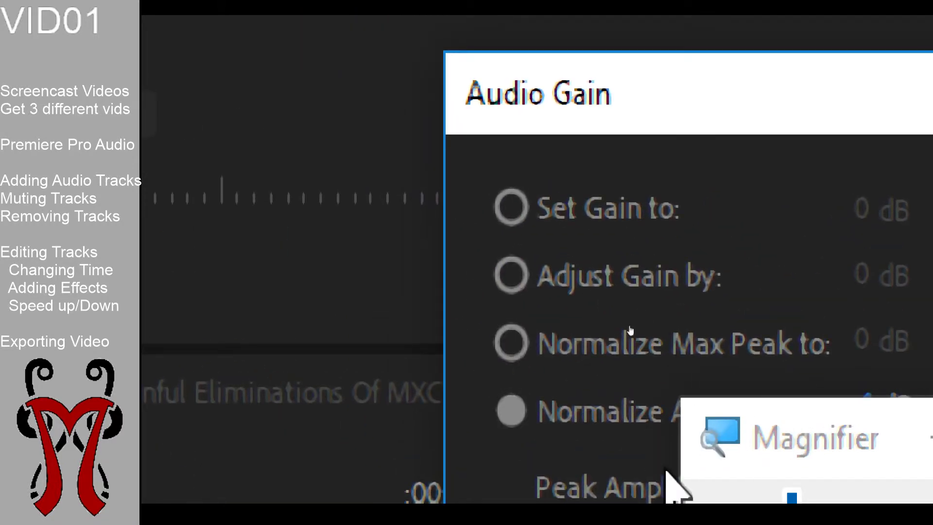
pyautogui.press('super+plus')
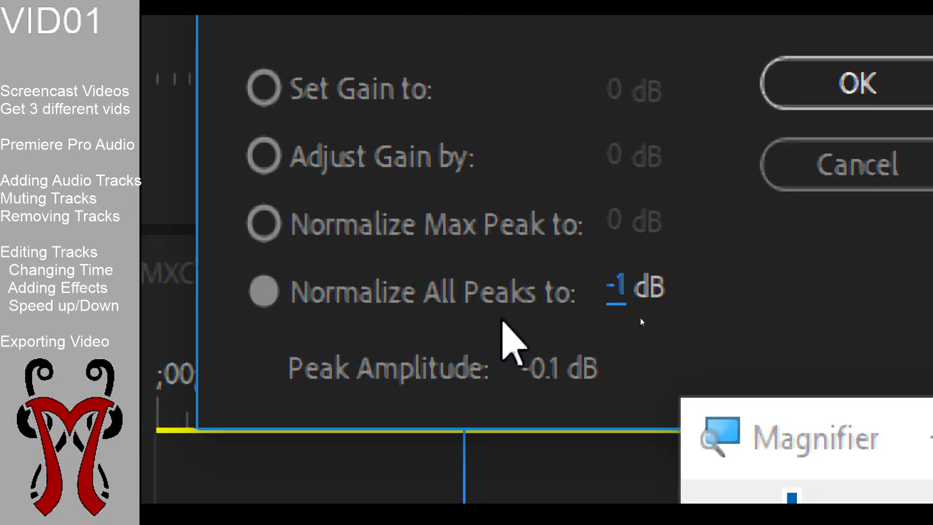
pyautogui.press('super+Escape')
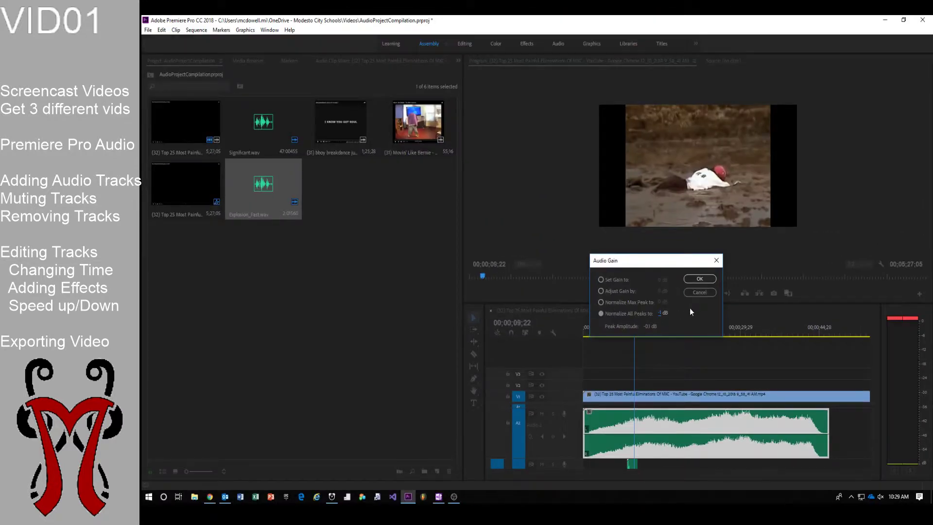
pyautogui.click(701, 292)
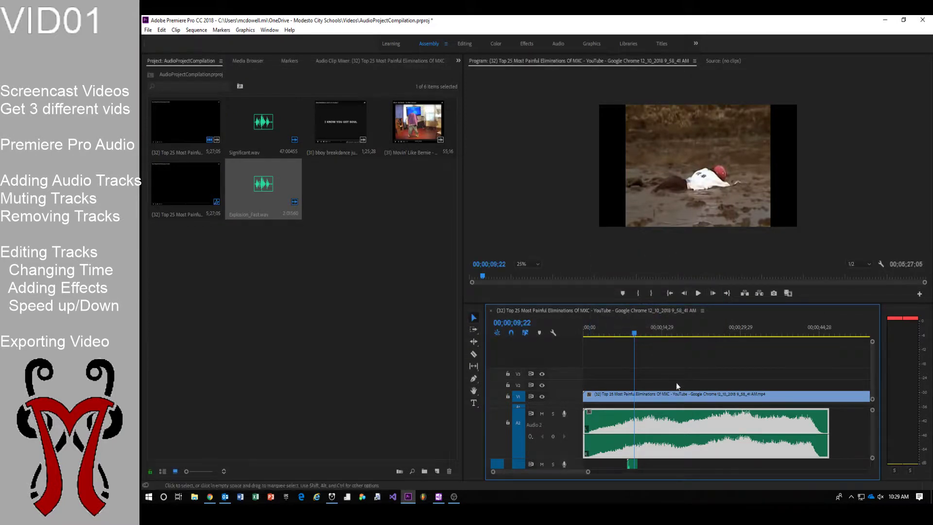
# Step: Reopen Audio Gain for the Significant.wav clip on A2 and try adjusting the gain by 3 dB, then by -3 dB
pyautogui.rightClick(637, 421)
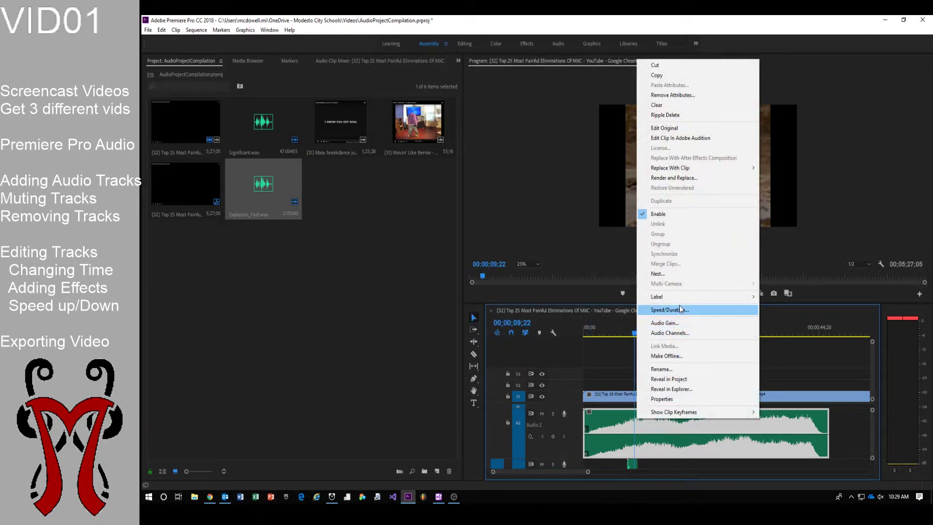
pyautogui.press('super+plus')
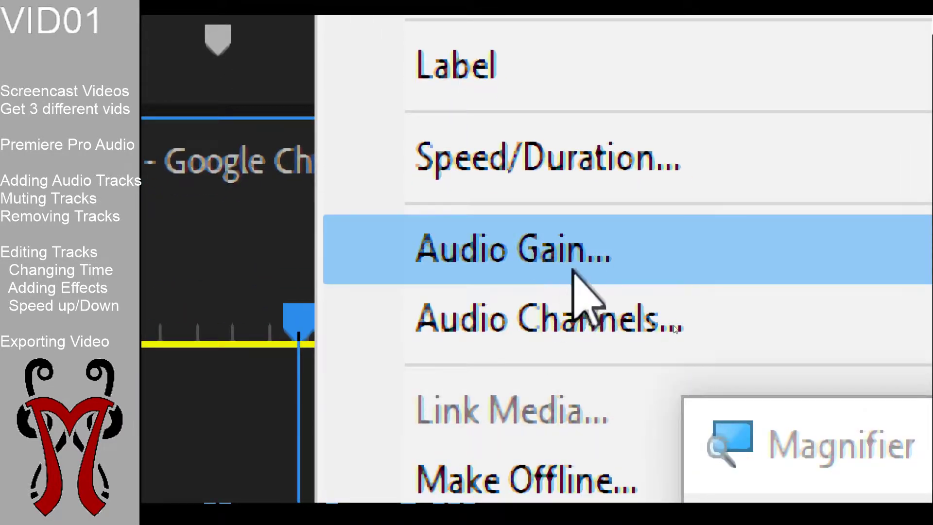
pyautogui.click(582, 254)
pyautogui.press('super+Escape')
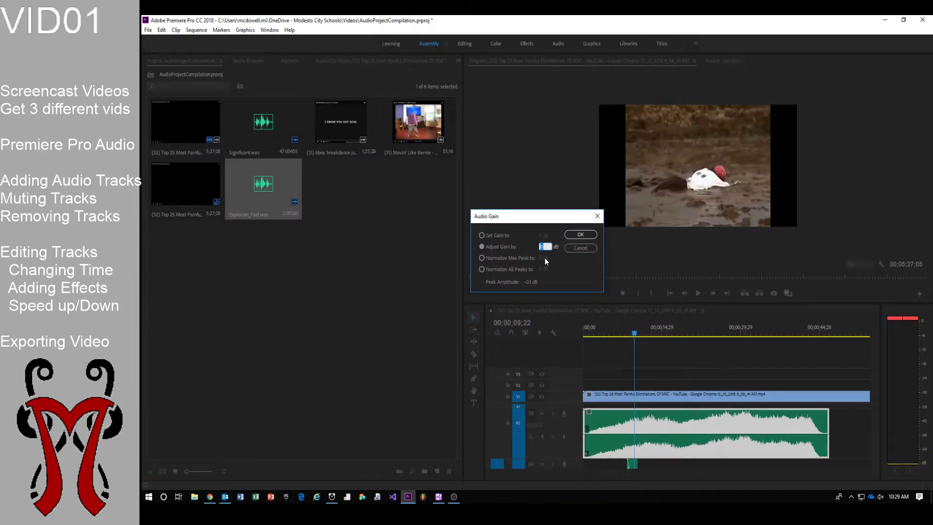
pyautogui.press('super+plus')
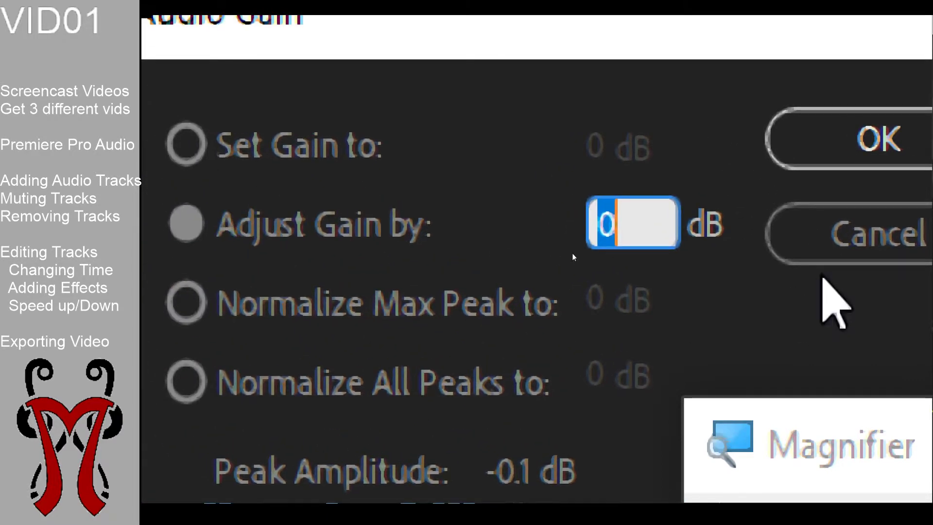
pyautogui.write('3')
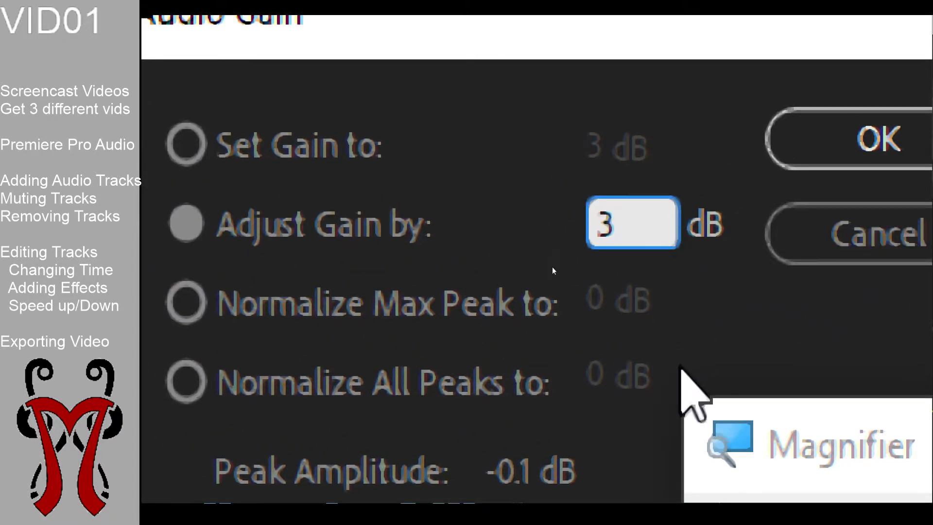
pyautogui.moveTo(629, 192); pyautogui.dragTo(500, 228)
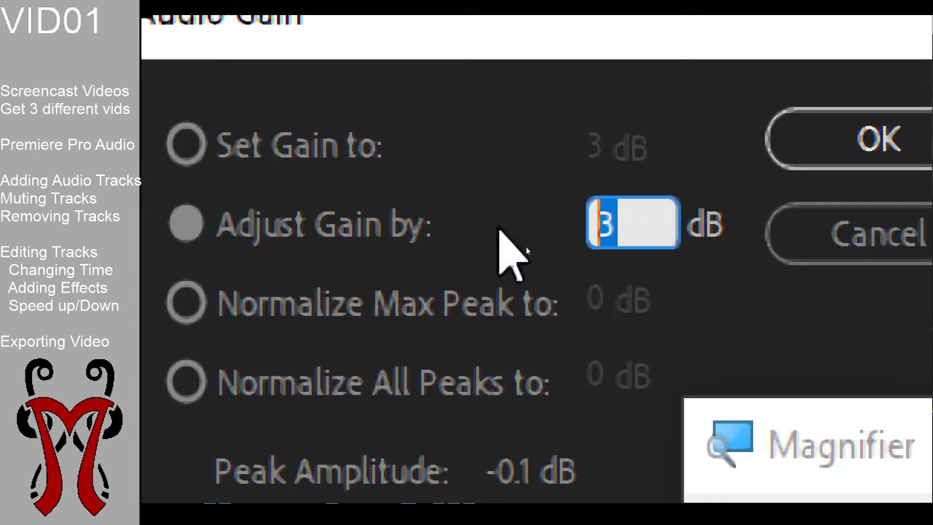
pyautogui.write('-3')
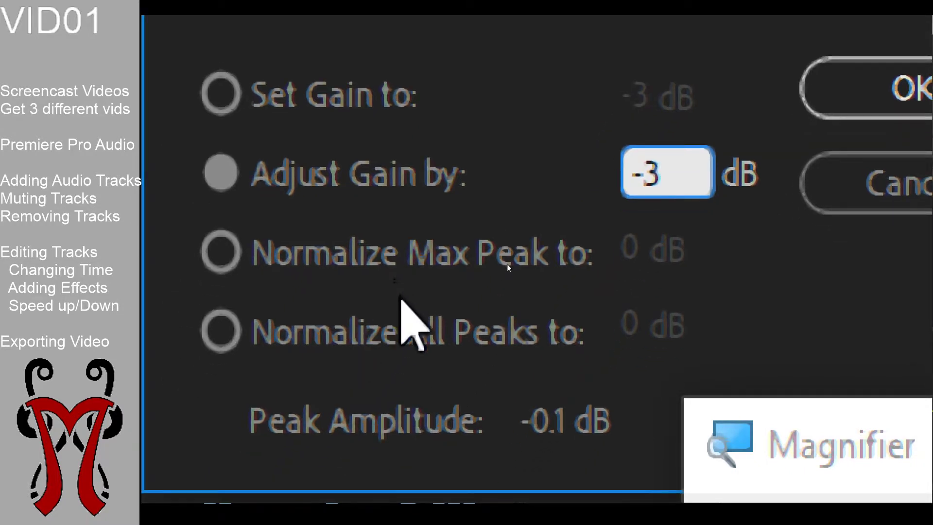
# Step: Try Normalize Max Peak and then Normalize All Peaks to -1.5 dB, and discard the gain settings
pyautogui.click(406, 320)
pyautogui.click(461, 250)
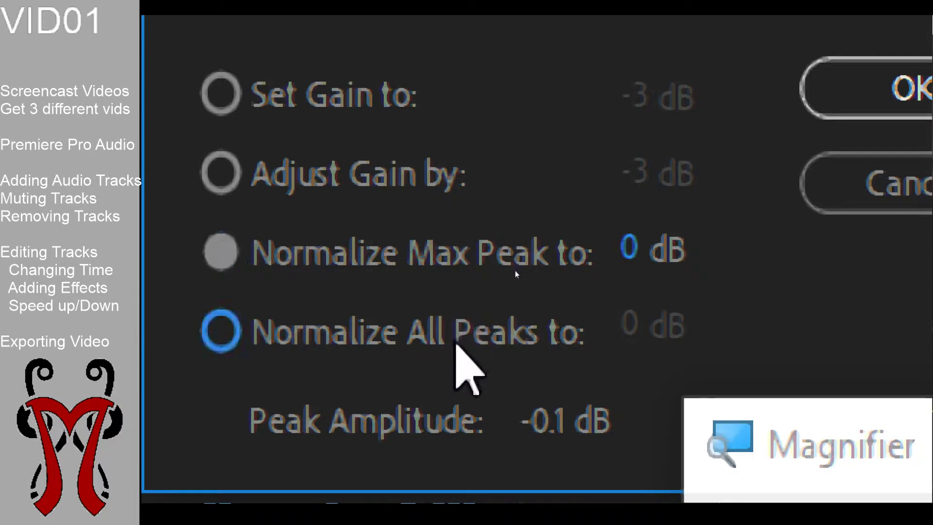
pyautogui.click(456, 343)
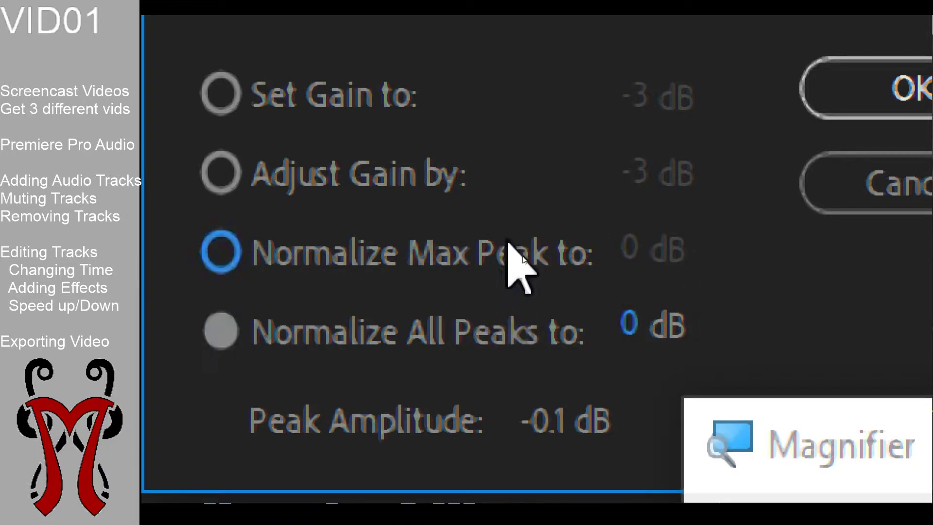
pyautogui.click(221, 251)
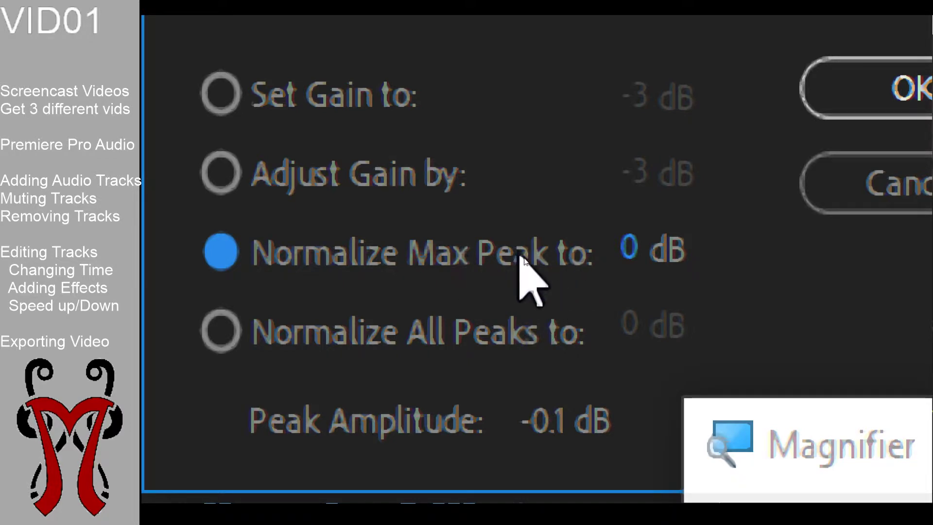
pyautogui.click(350, 344)
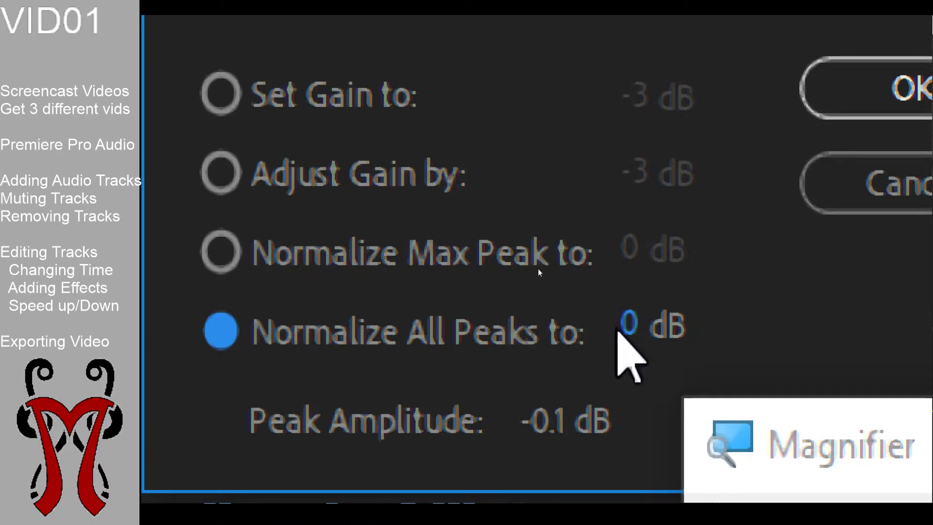
pyautogui.moveTo(631, 325); pyautogui.dragTo(600, 332)
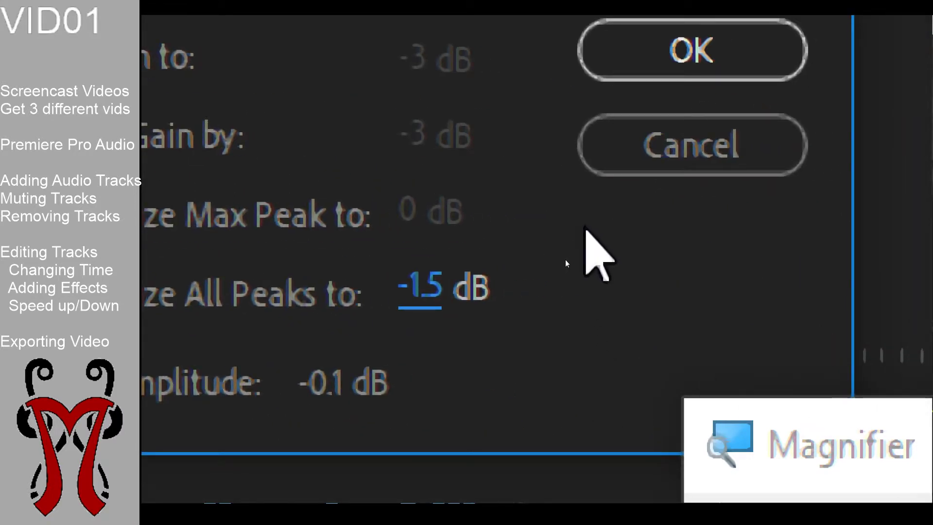
pyautogui.press('super+Escape')
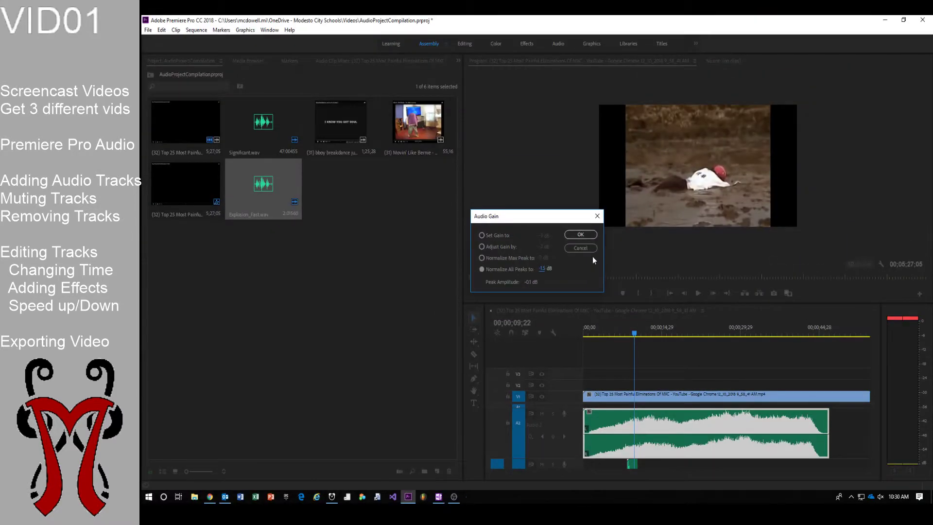
pyautogui.click(581, 249)
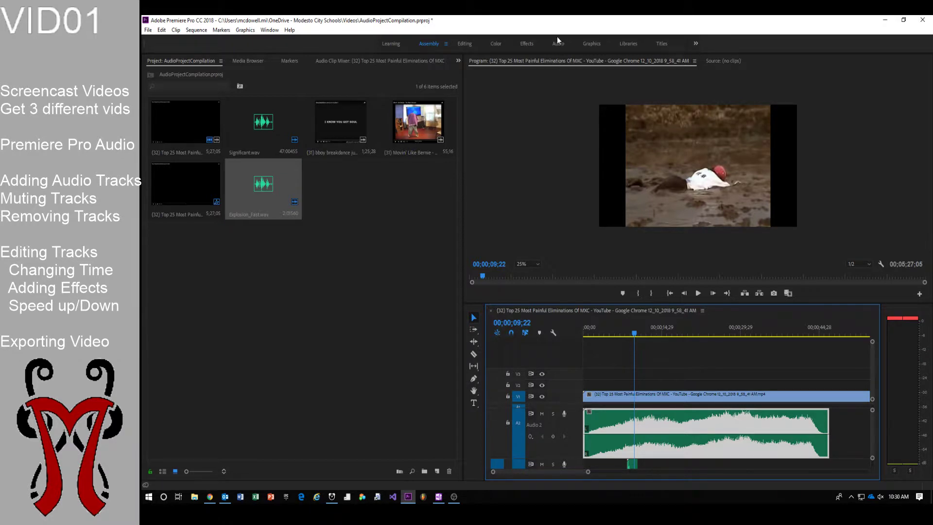
# Step: Switch to the Audio workspace, accepting the new default preset, and move the playhead back to 00;00;06;22
pyautogui.press('super+plus')
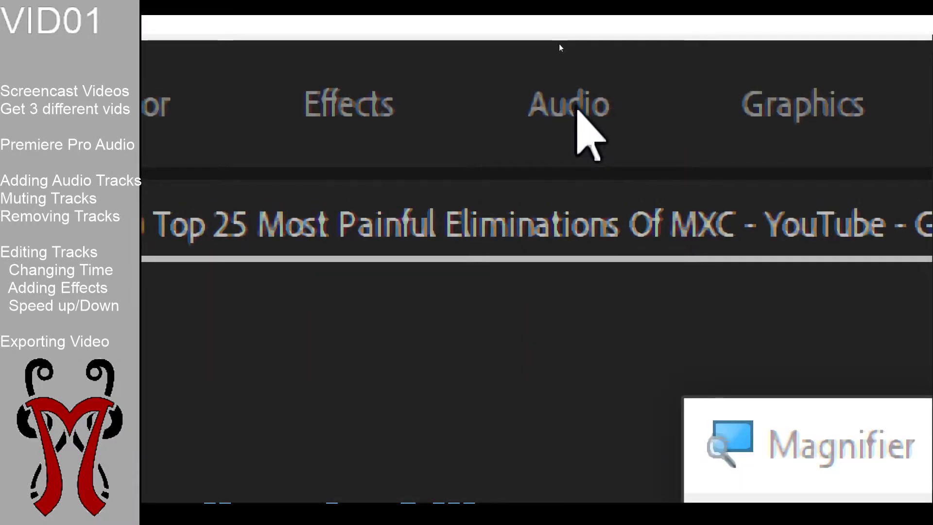
pyautogui.click(559, 43)
pyautogui.press('super+Escape')
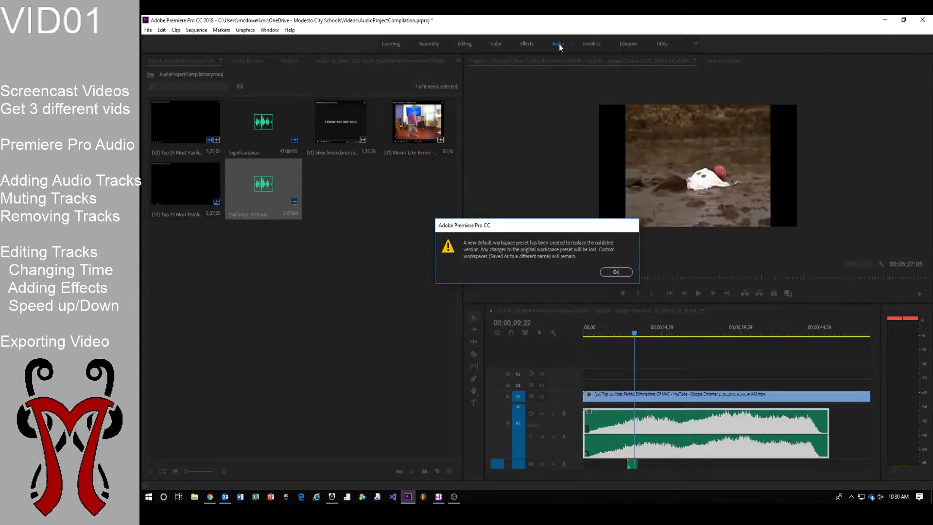
pyautogui.click(617, 271)
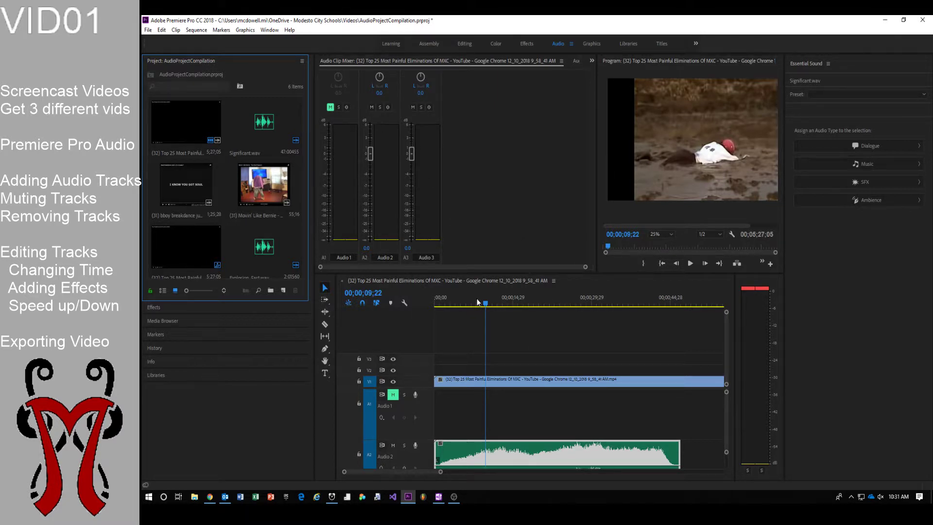
pyautogui.moveTo(479, 302); pyautogui.dragTo(469, 302)
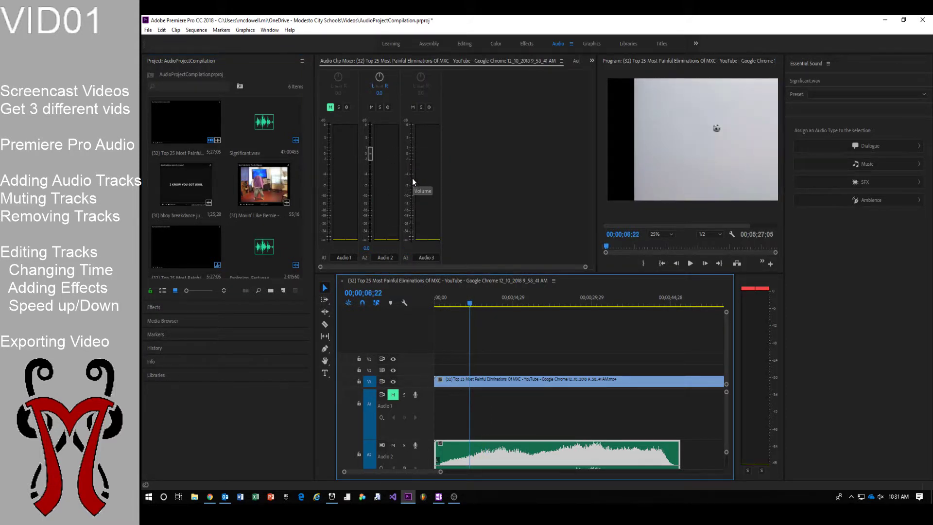
# Step: Play the sequence from 00;00;06;22 and lower the Audio 2 clip volume to -8.5 dB in the Audio Clip Mixer
pyautogui.press('space')
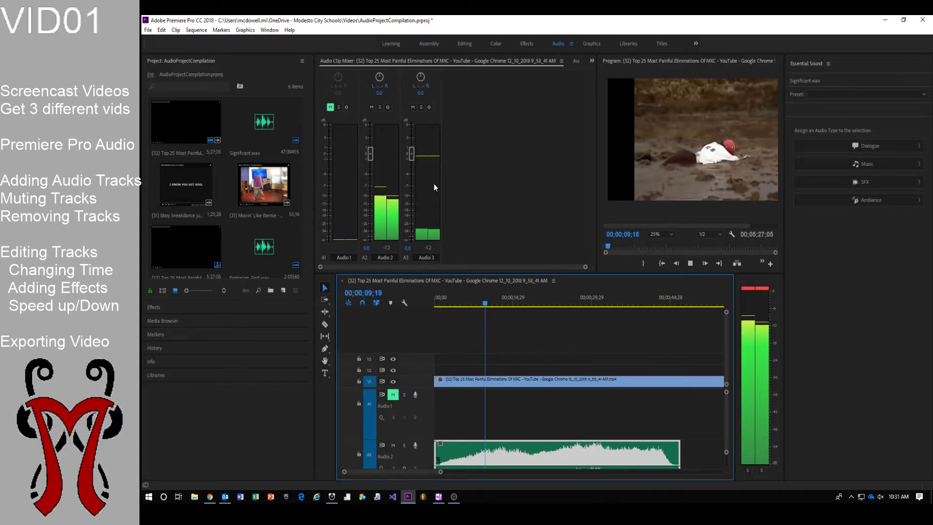
pyautogui.press('space')
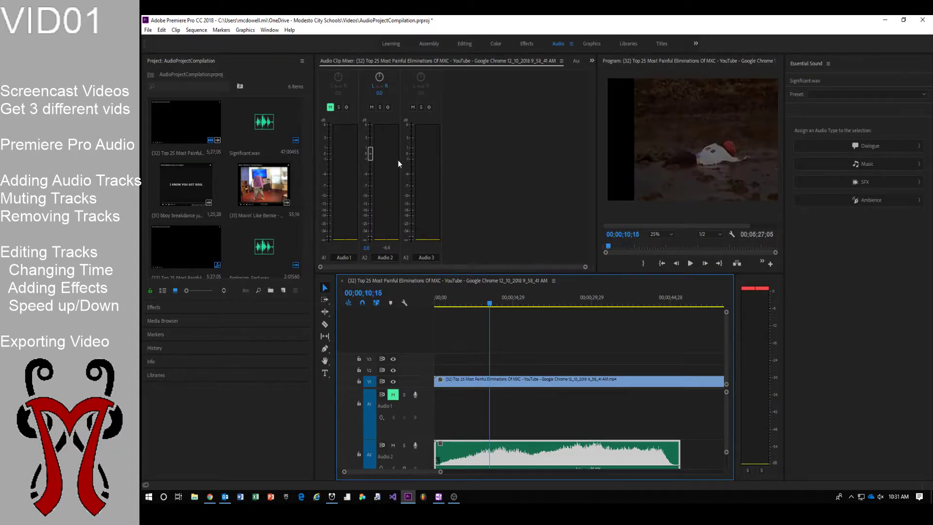
pyautogui.moveTo(371, 156); pyautogui.dragTo(368, 193)
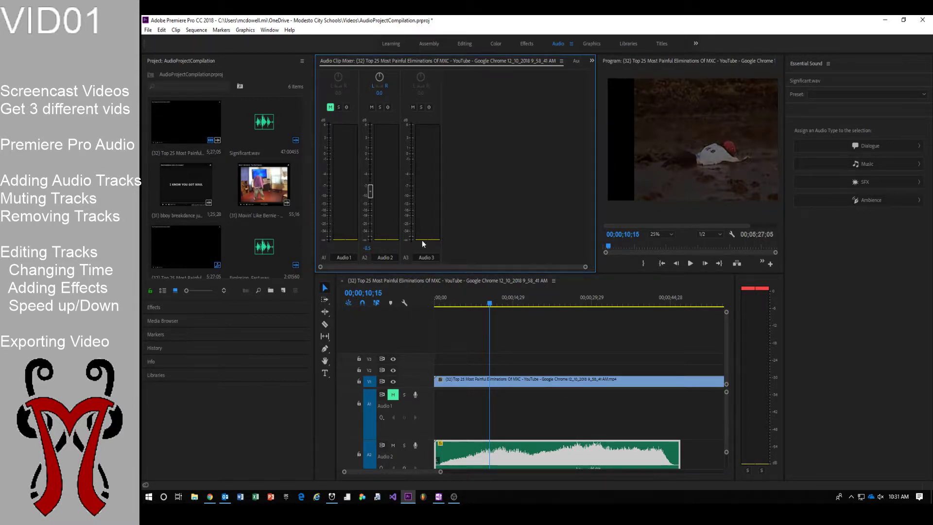
# Step: Lower the Audio 3 explosion clip's volume to -4.4 dB and replay the section to check the mix
pyautogui.moveTo(492, 293); pyautogui.dragTo(481, 295)
pyautogui.press('space')
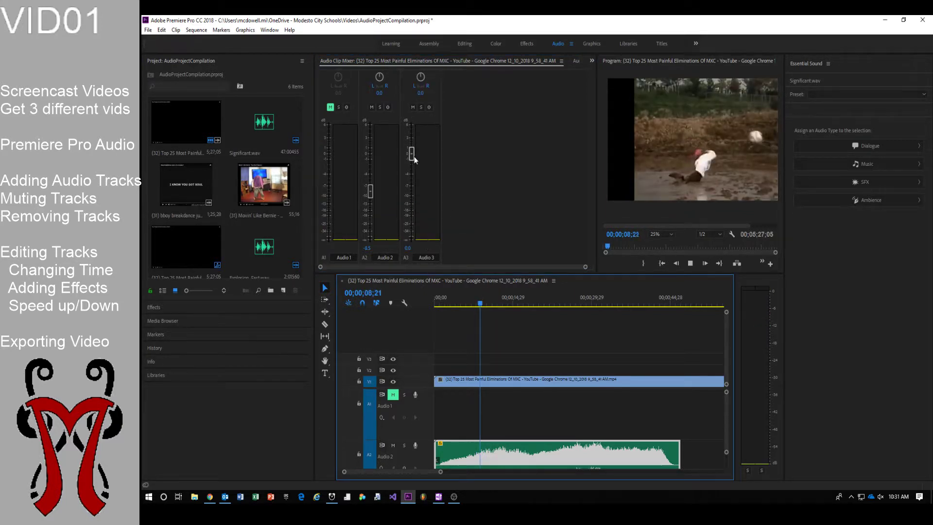
pyautogui.moveTo(412, 153); pyautogui.dragTo(410, 176)
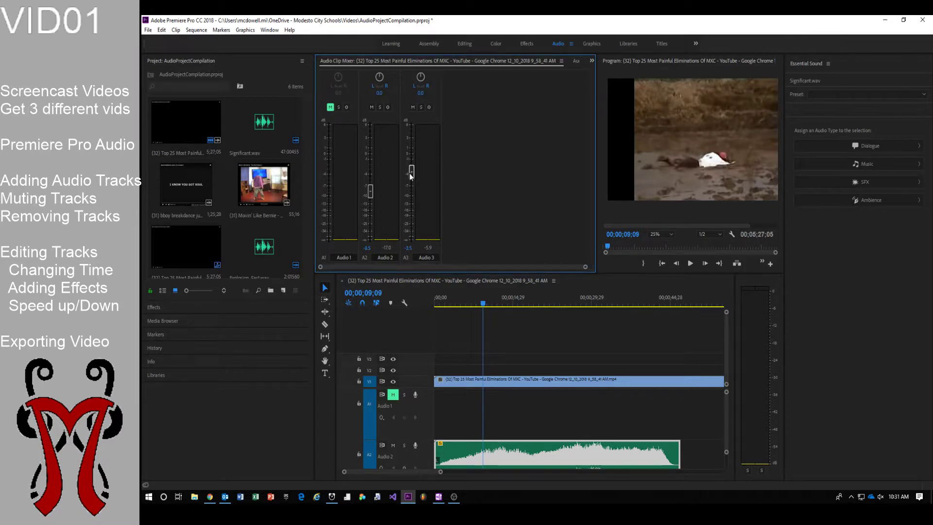
pyautogui.click(458, 304)
pyautogui.press('space')
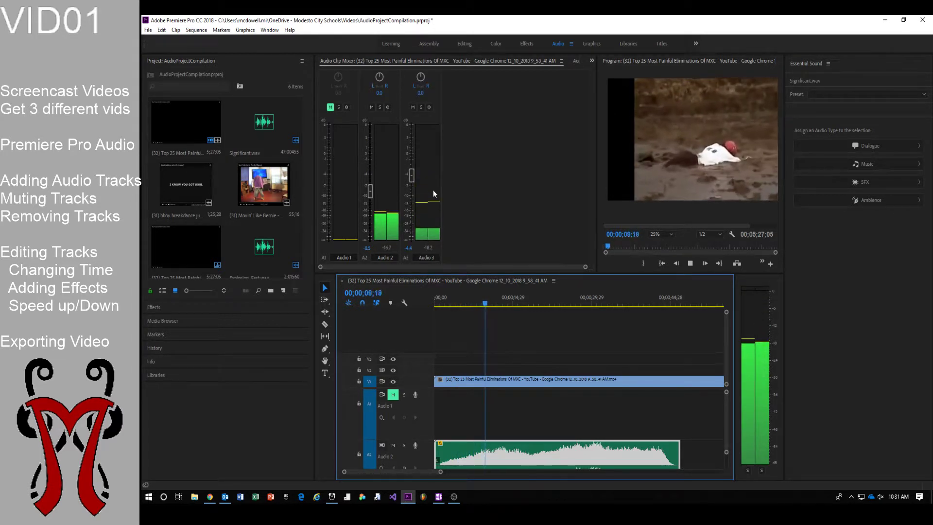
pyautogui.press('space')
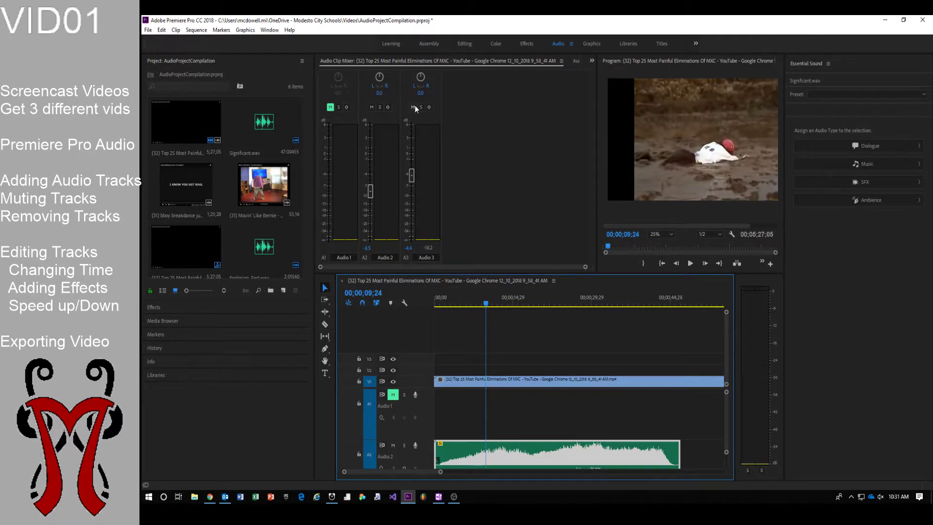
# Step: Pan the Audio 2 clip left to -31.1 and the Audio 3 clip right to 30.4
pyautogui.press('super+plus')
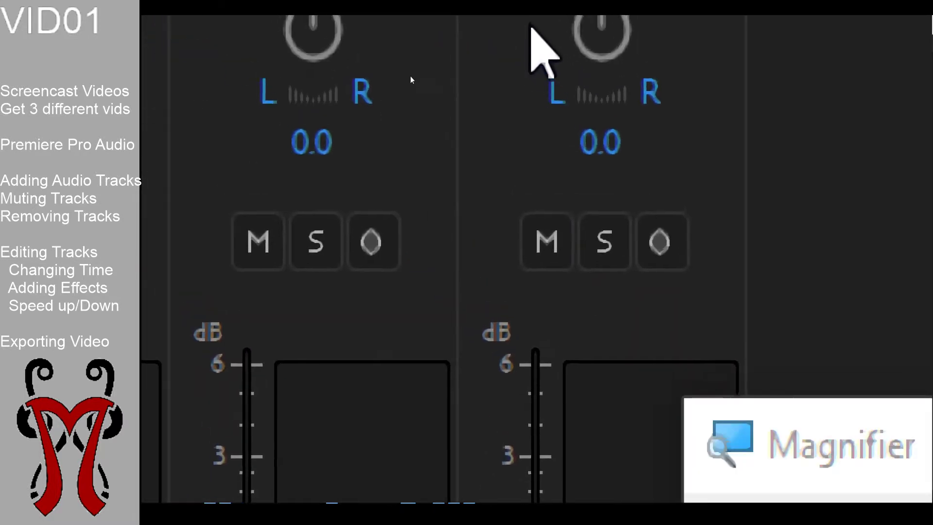
pyautogui.moveTo(598, 187); pyautogui.dragTo(600, 68)
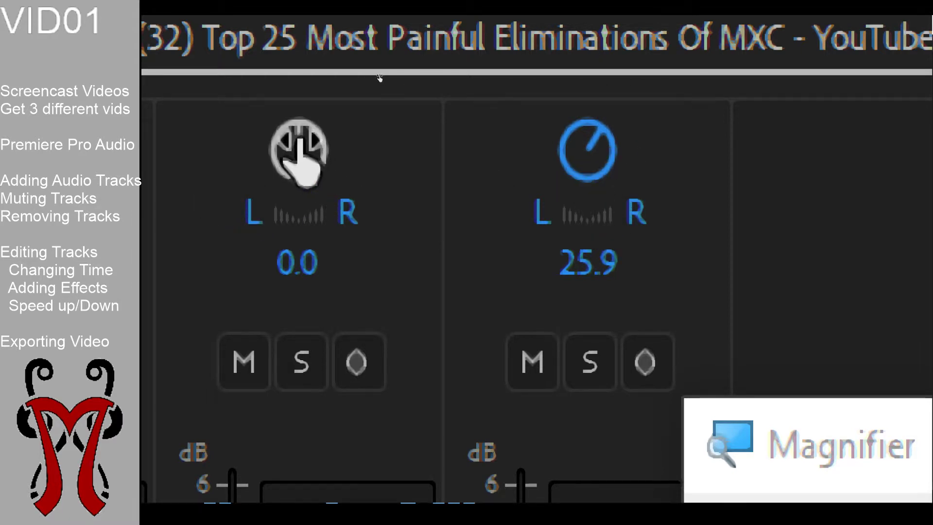
pyautogui.moveTo(298, 150); pyautogui.dragTo(313, 219)
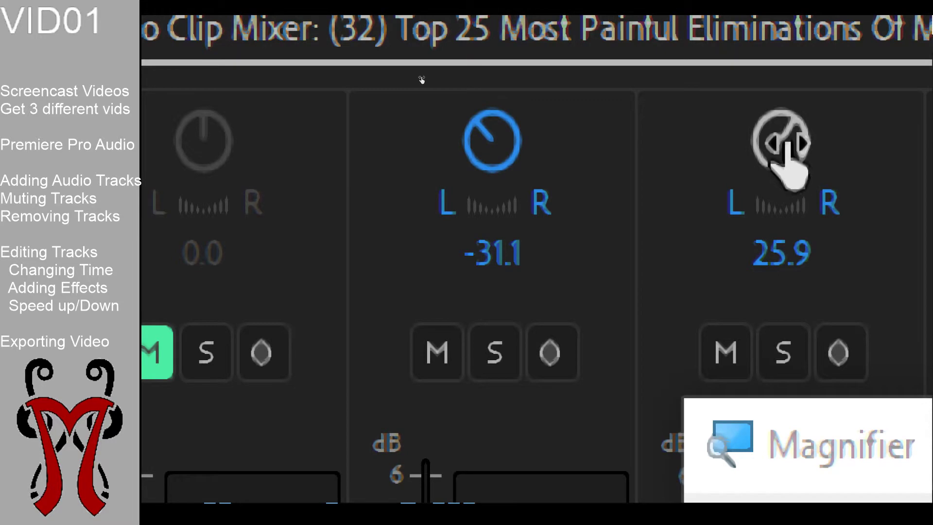
pyautogui.moveTo(809, 155); pyautogui.dragTo(820, 148)
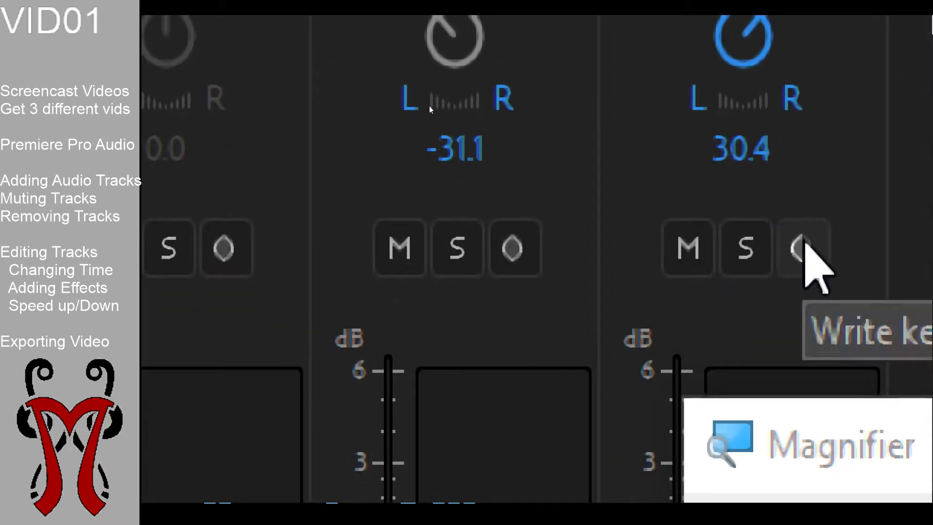
pyautogui.press('super+Escape')
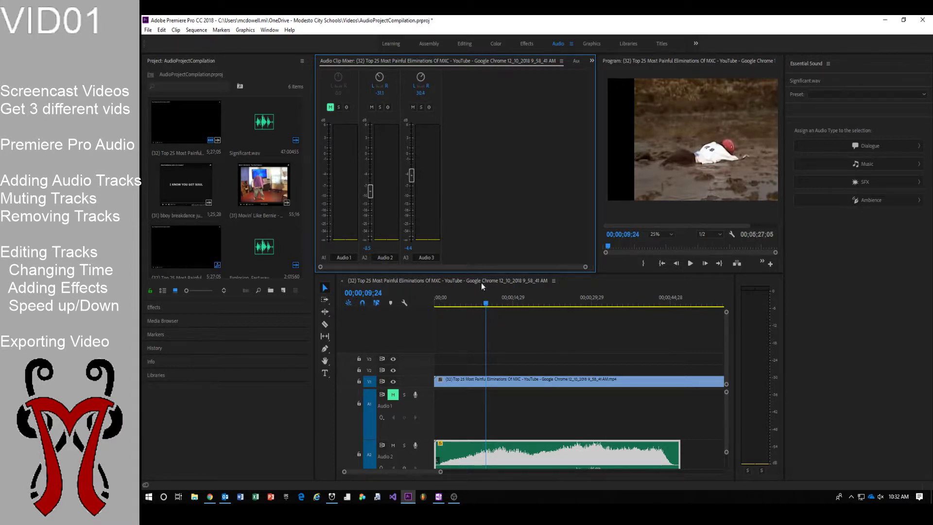
# Step: Play back from about 00;00;06;05 through the explosion to hear the new left and right panning
pyautogui.moveTo(485, 303); pyautogui.dragTo(467, 302)
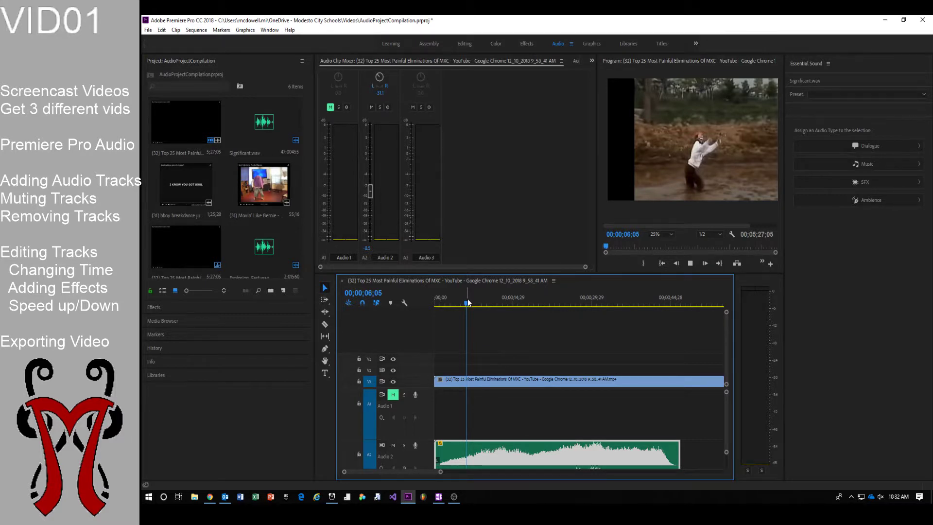
pyautogui.press('space')
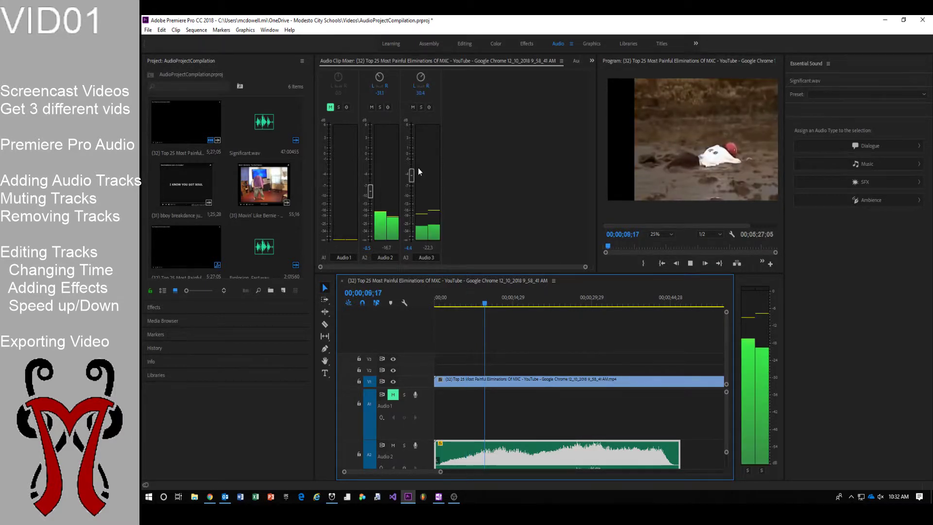
pyautogui.press('space')
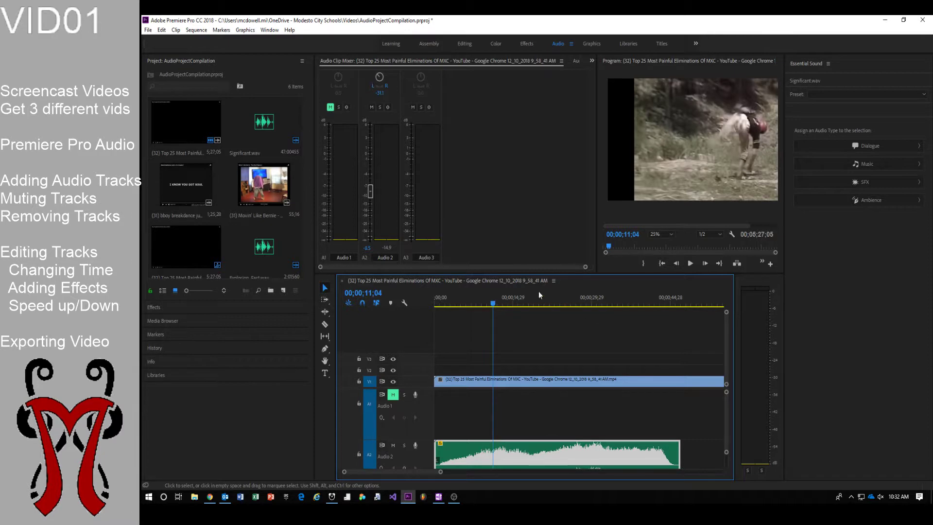
# Step: Expand the Audio Effects folder and examine the available effects, including the delay, equalizer and pass filter entries
pyautogui.click(164, 310)
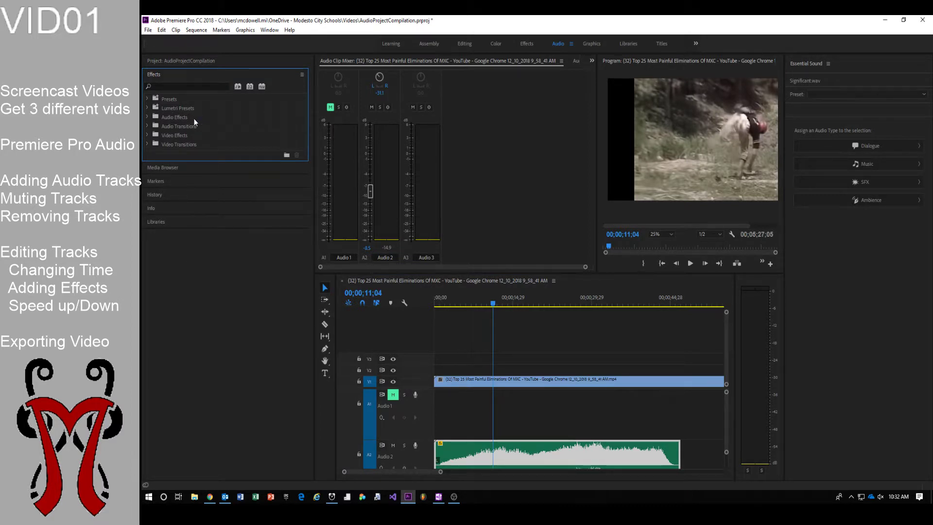
pyautogui.press('super+plus')
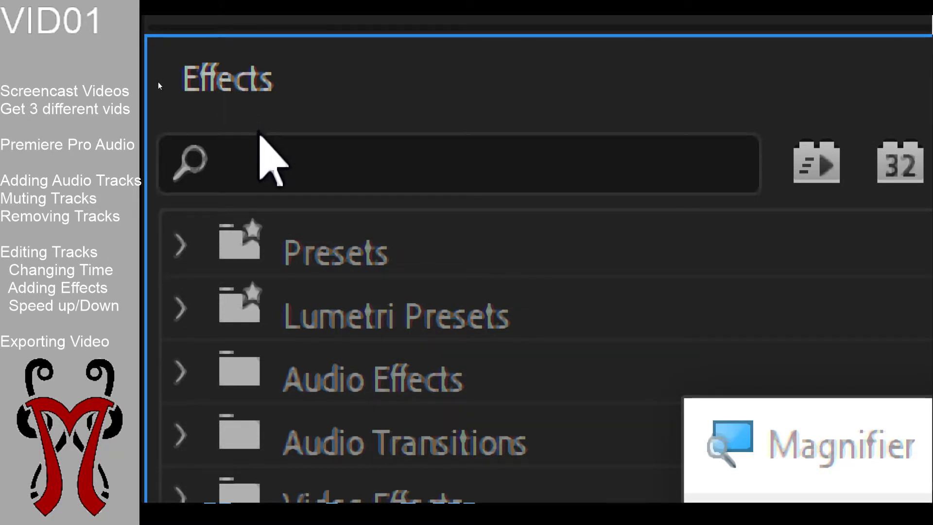
pyautogui.press('super+Escape')
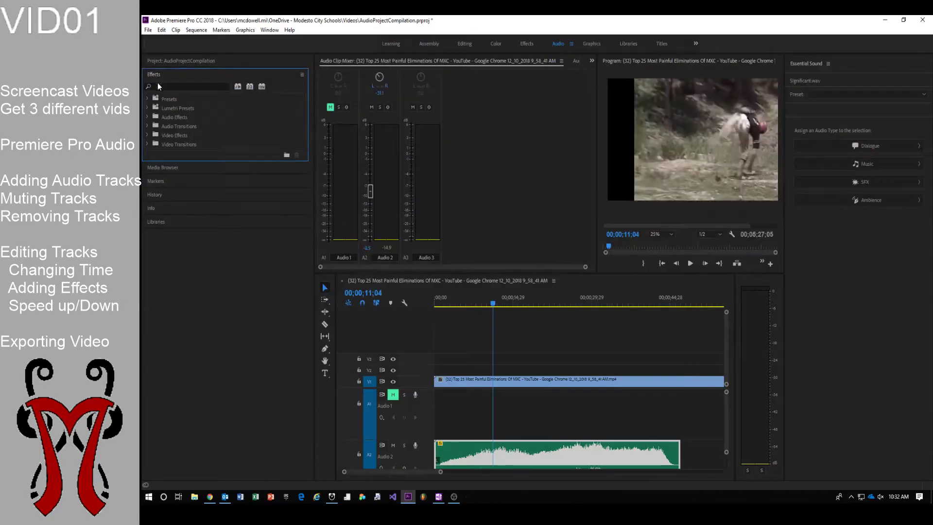
pyautogui.click(148, 117)
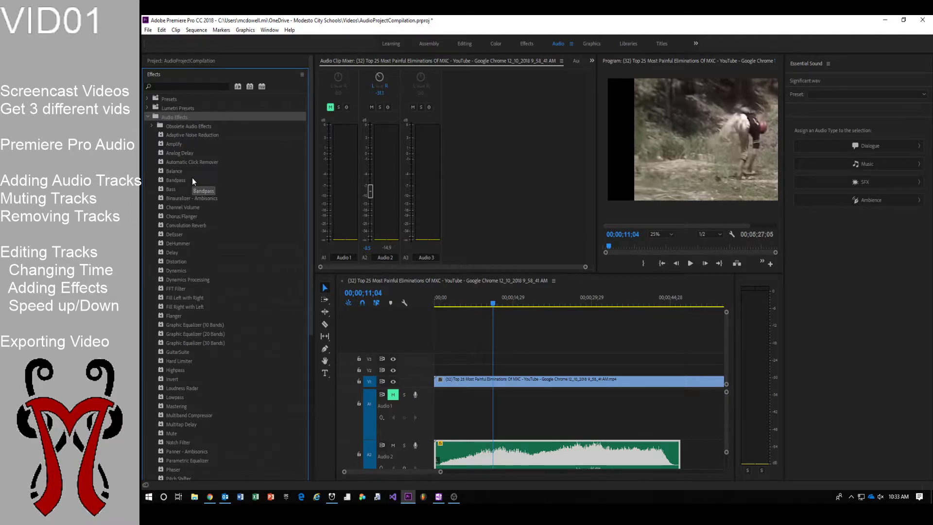
pyautogui.press('super+plus')
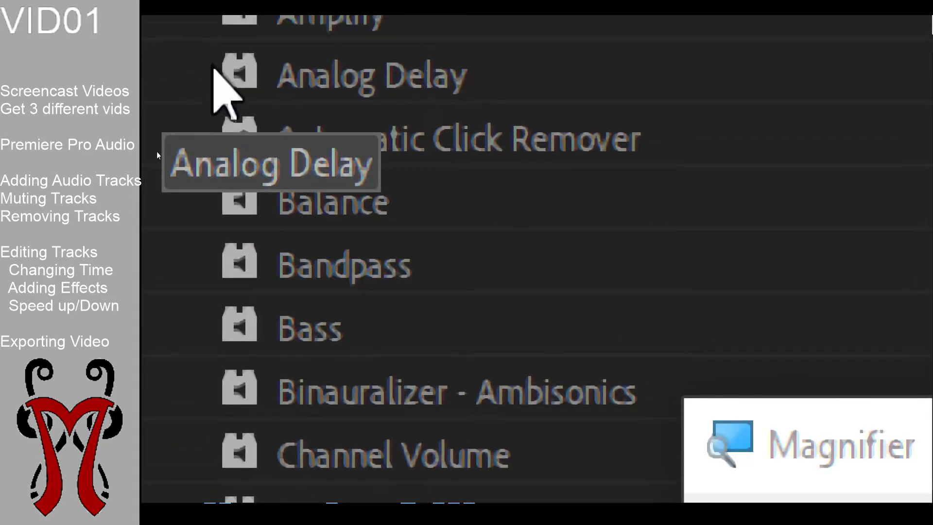
pyautogui.press('super+minus')
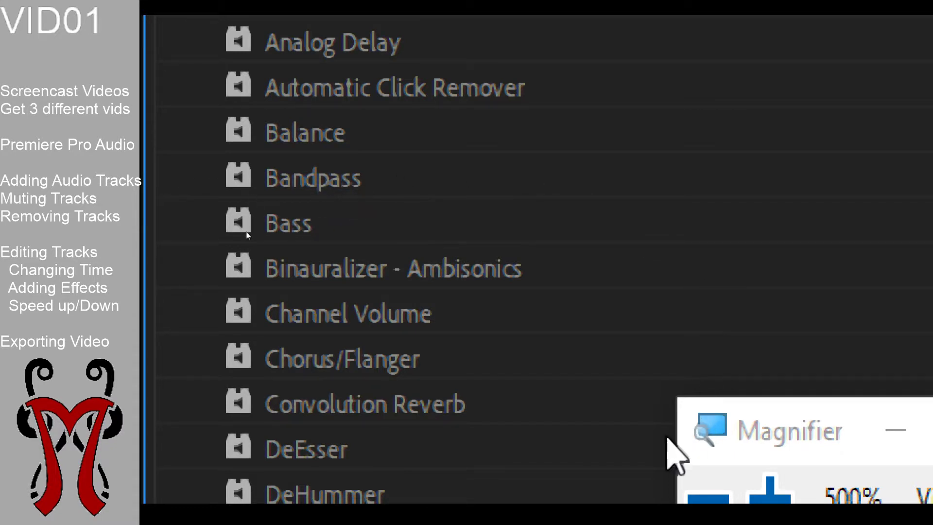
pyautogui.scroll(-5, 548, 326)
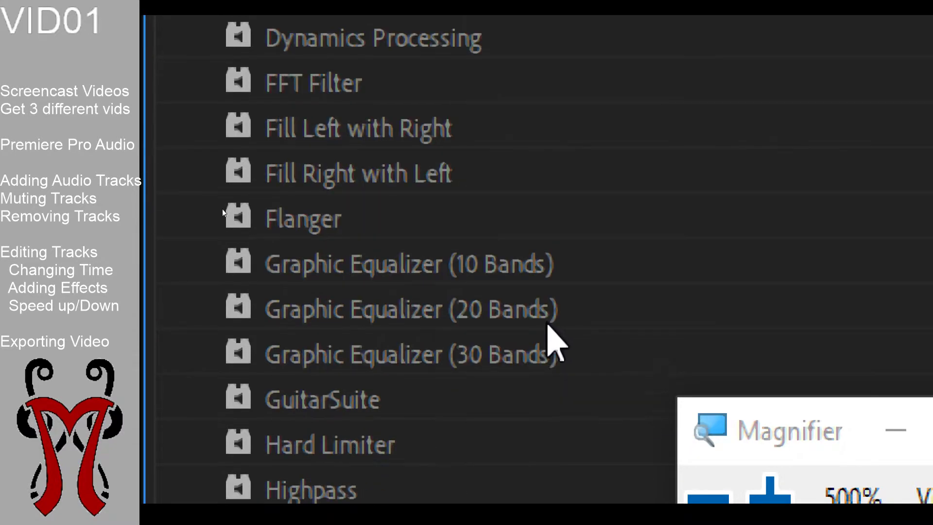
pyautogui.scroll(-5, 554, 340)
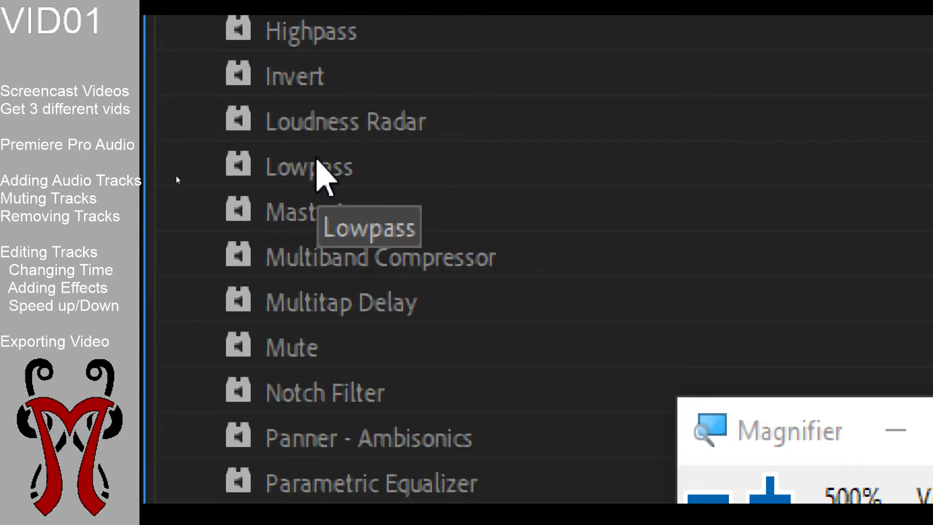
pyautogui.scroll(1, 348, 56)
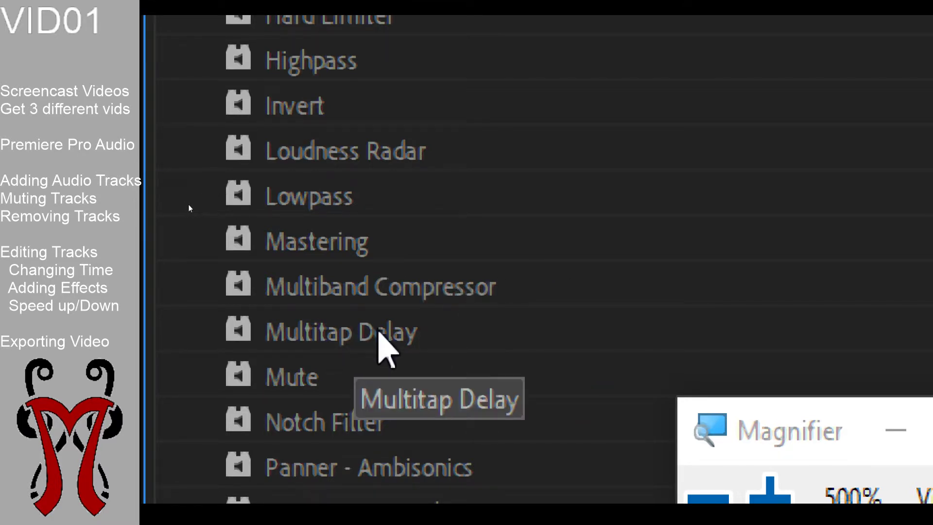
# Step: Apply the Multitap Delay effect to the Explosion_Fast.wav clip on track A3
pyautogui.click(396, 322)
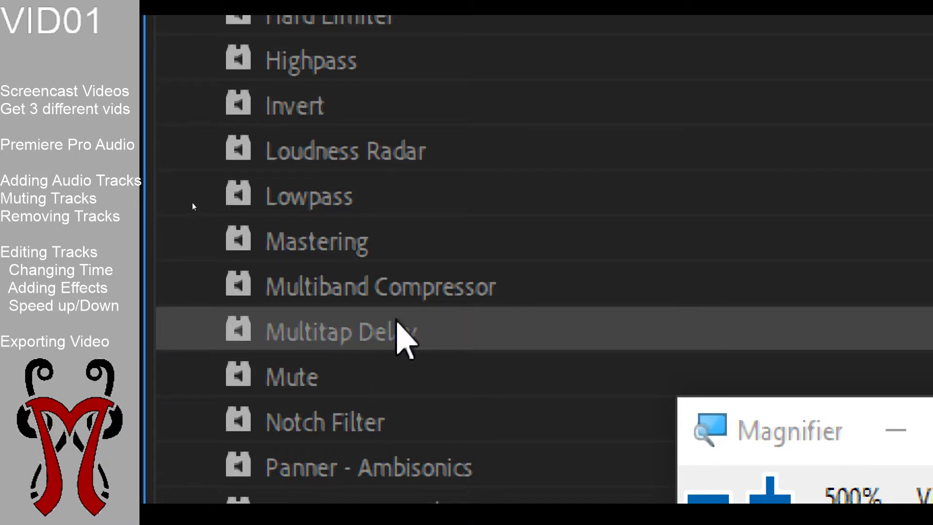
pyautogui.press('super+Escape')
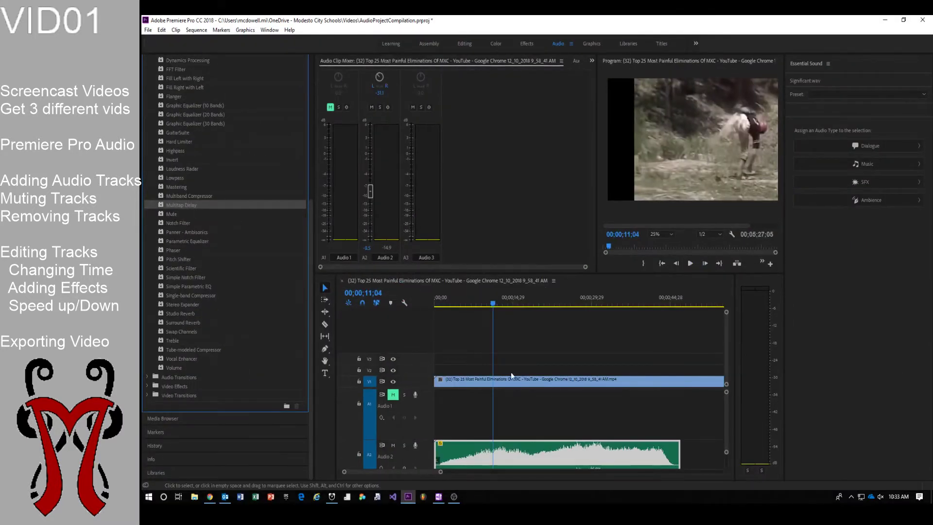
pyautogui.scroll(2, 552, 389)
pyautogui.scroll(-3, 725, 418)
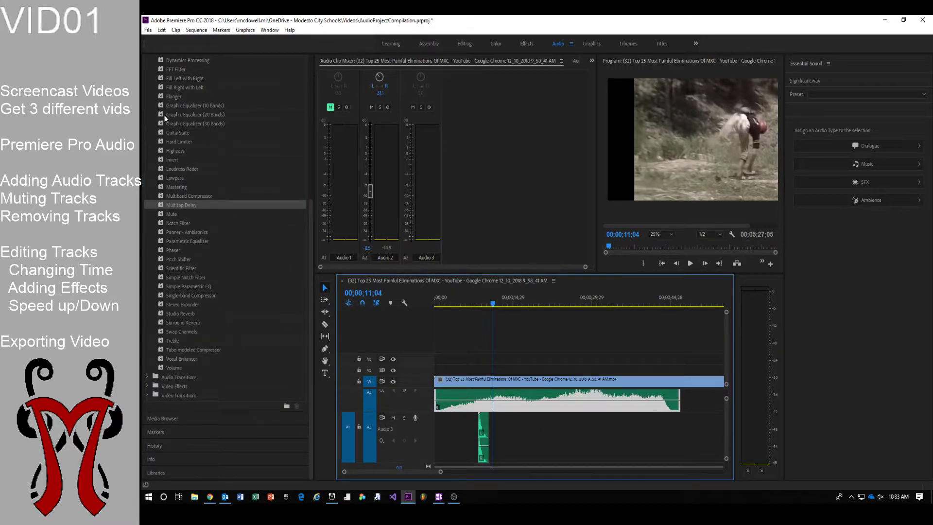
pyautogui.moveTo(173, 204); pyautogui.dragTo(484, 437)
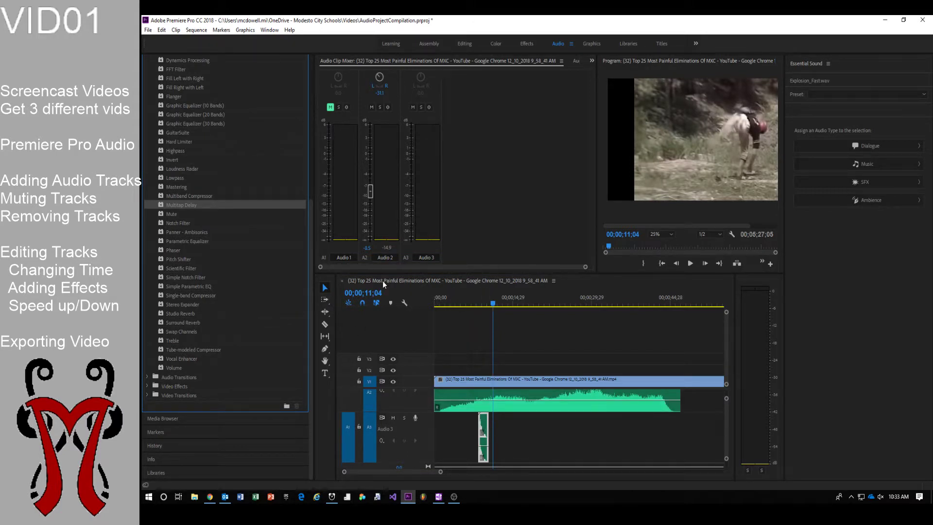
# Step: Play the sequence around the explosion clip to listen for the Multitap Delay effect
pyautogui.click(478, 303)
pyautogui.press('space')
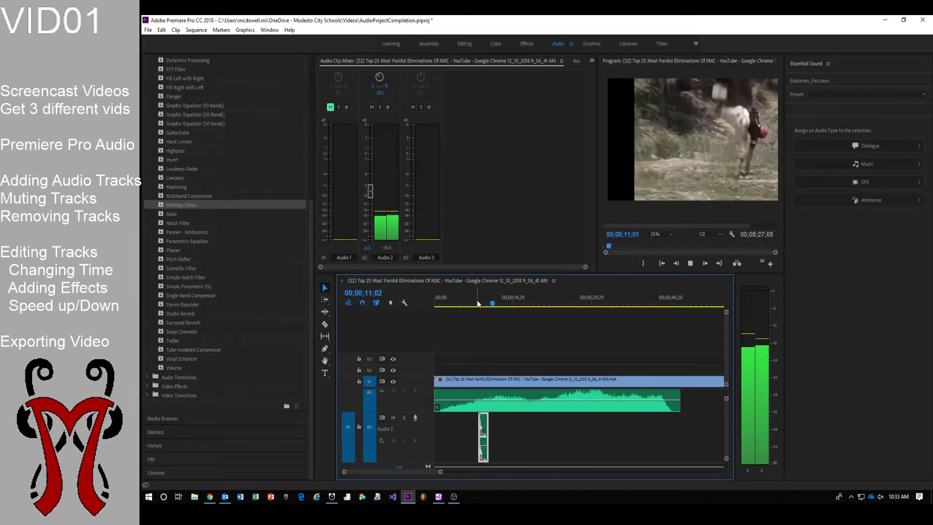
pyautogui.press('space')
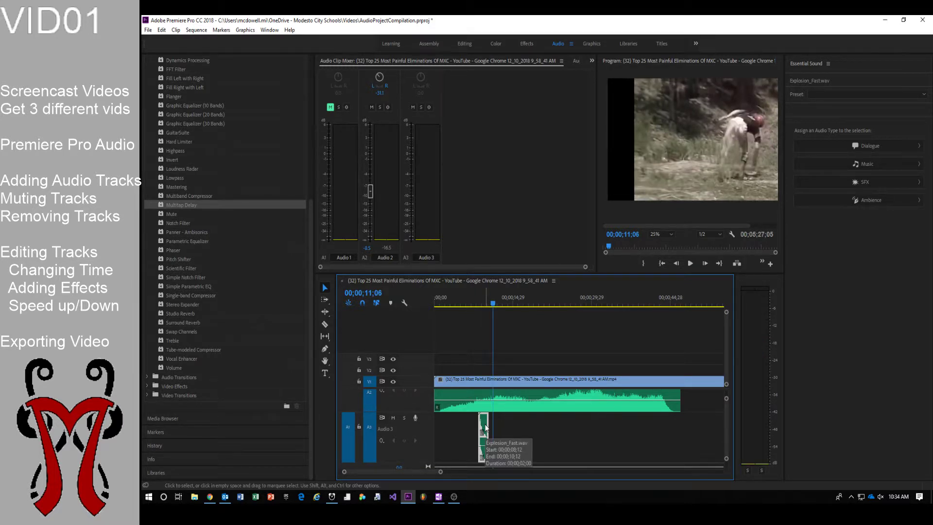
# Step: Show the effect controls of the Explosion_Fast.wav clip on track A3
pyautogui.doubleClick(484, 433)
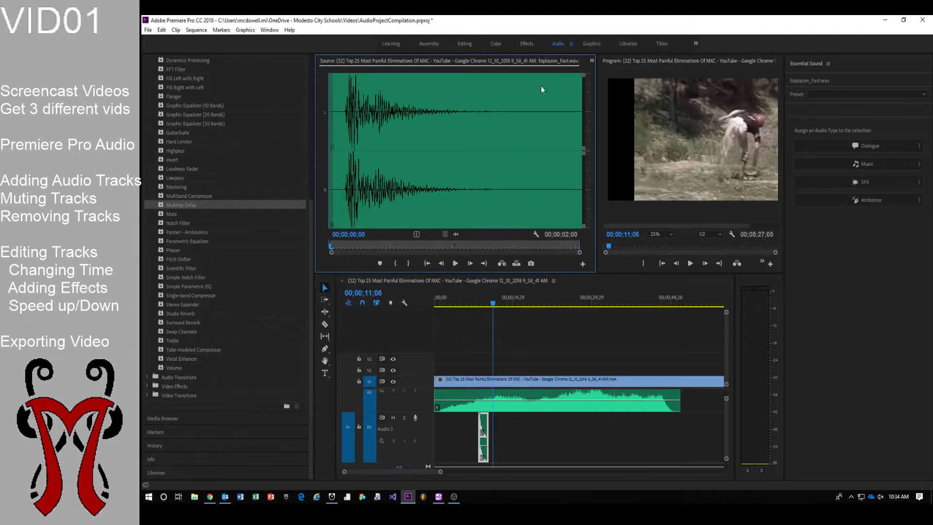
pyautogui.click(592, 61)
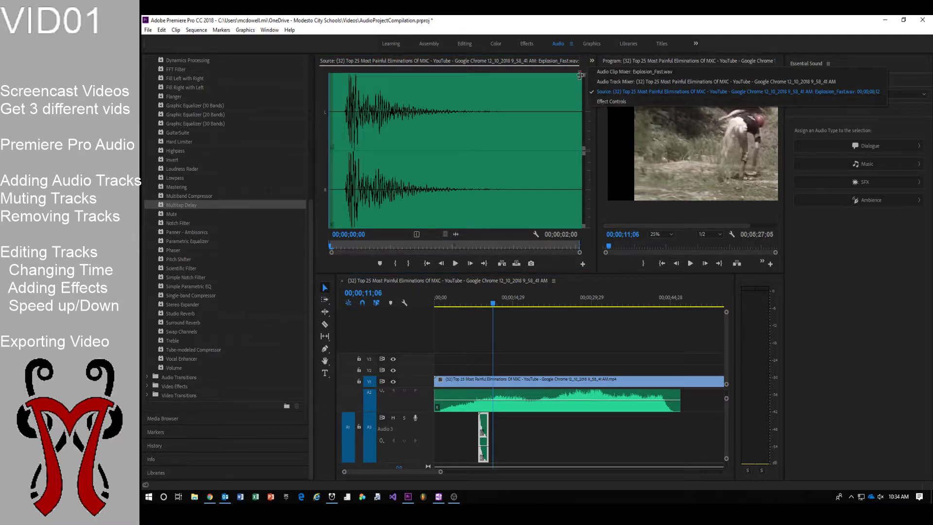
pyautogui.click(569, 69)
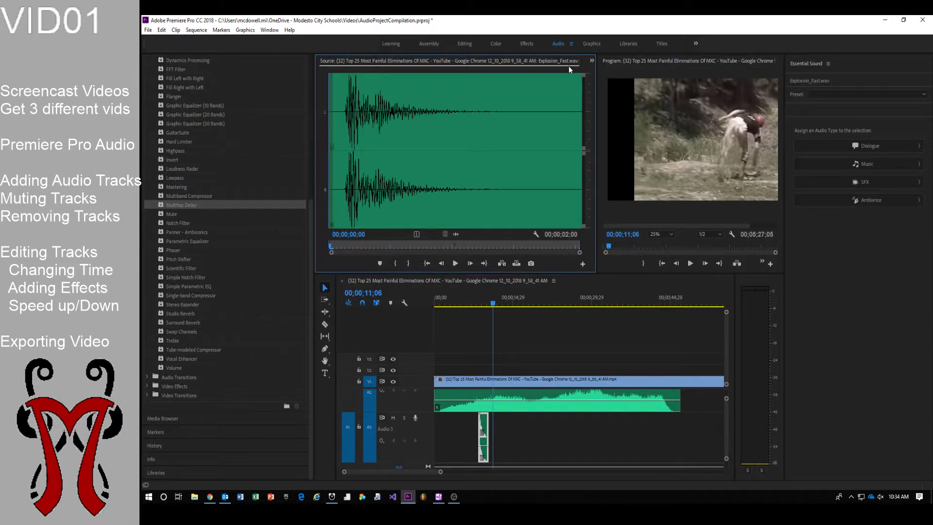
pyautogui.press('super+plus')
pyautogui.press('super+Escape')
pyautogui.doubleClick(503, 403)
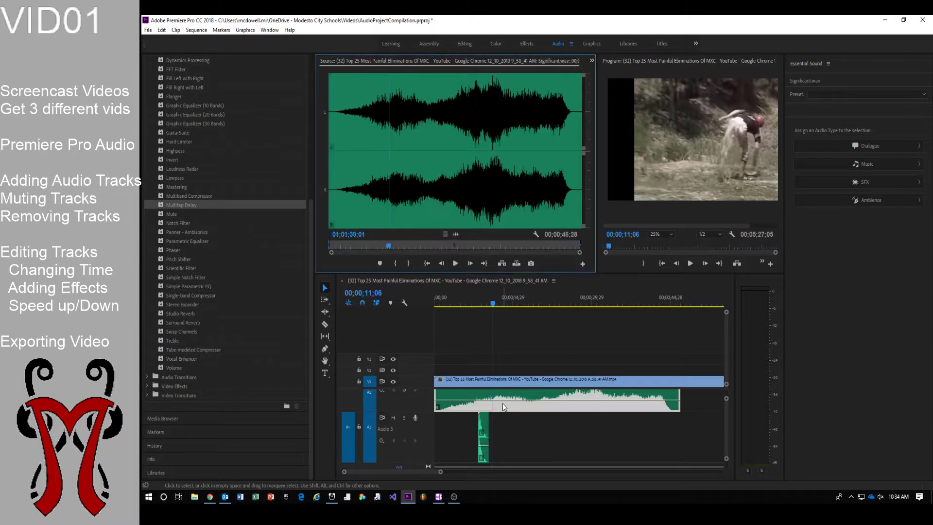
pyautogui.doubleClick(485, 427)
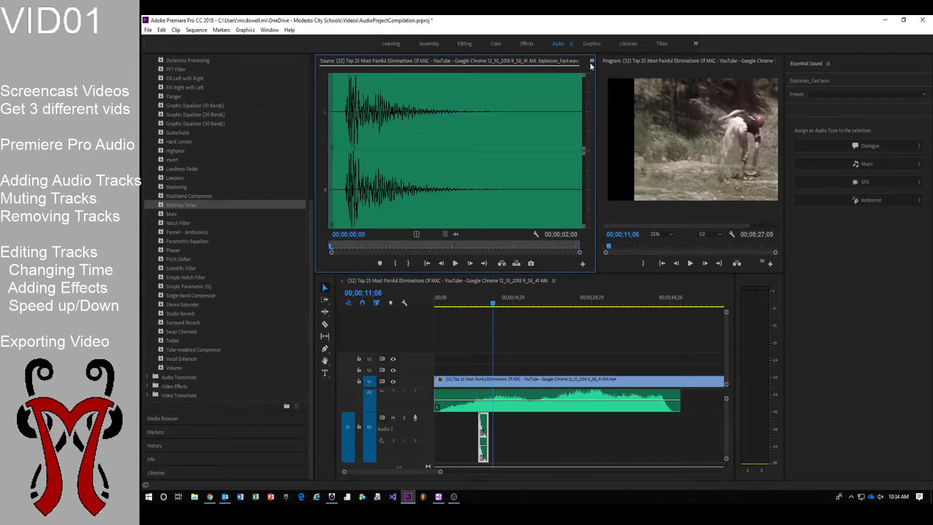
pyautogui.press('super+plus')
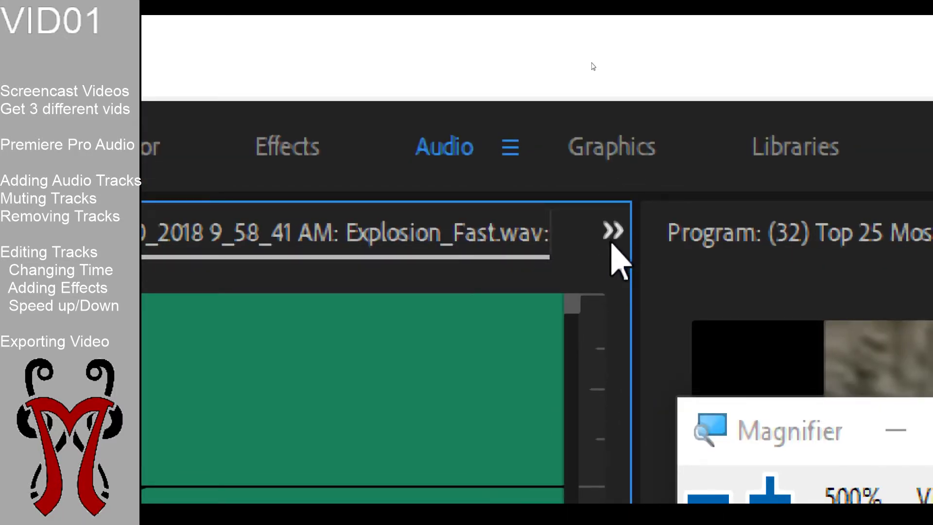
pyautogui.click(612, 242)
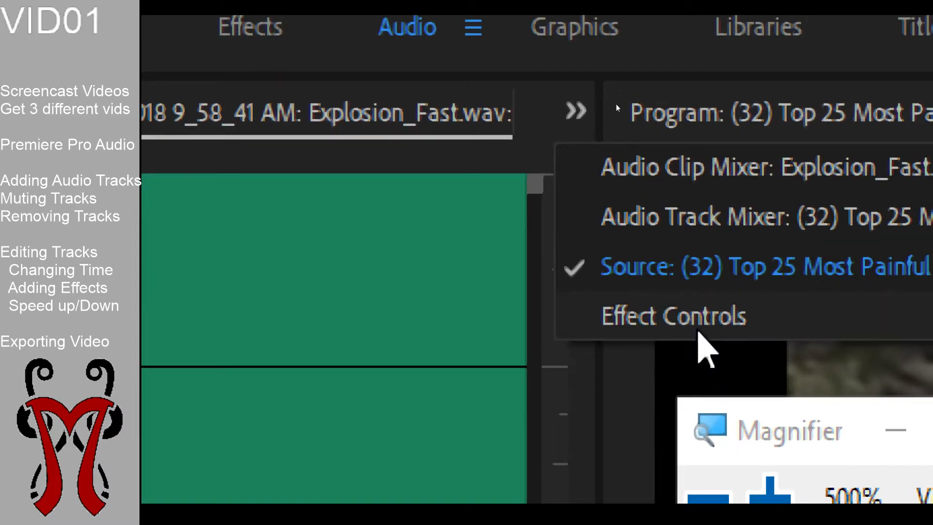
pyautogui.click(698, 333)
pyautogui.press('super+Escape')
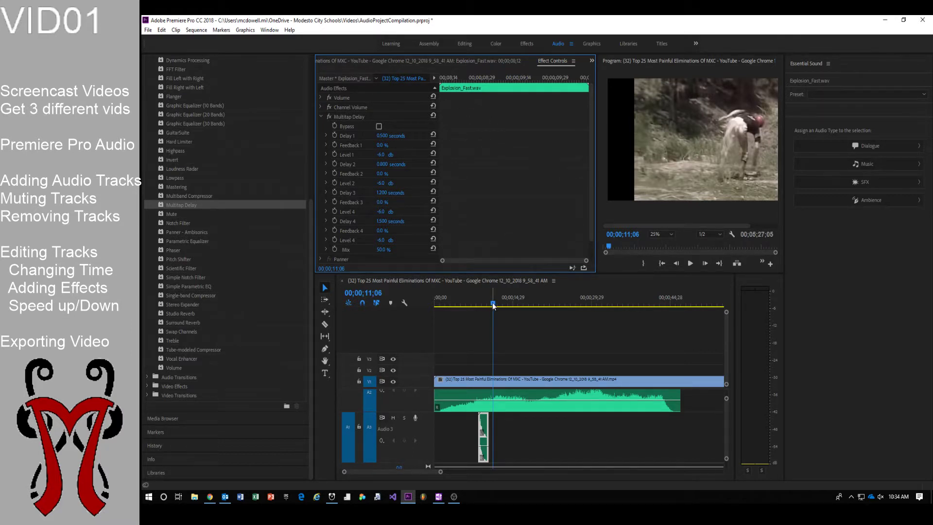
# Step: Examine the Multitap Delay parameters and play the explosion from 00;00;08;09 to hear the delay taps
pyautogui.moveTo(491, 304); pyautogui.dragTo(478, 303)
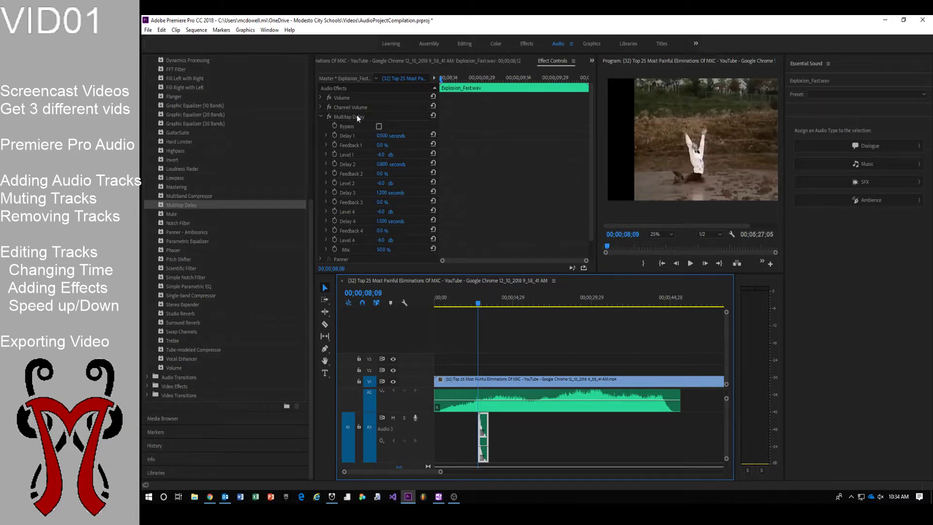
pyautogui.press('super+plus')
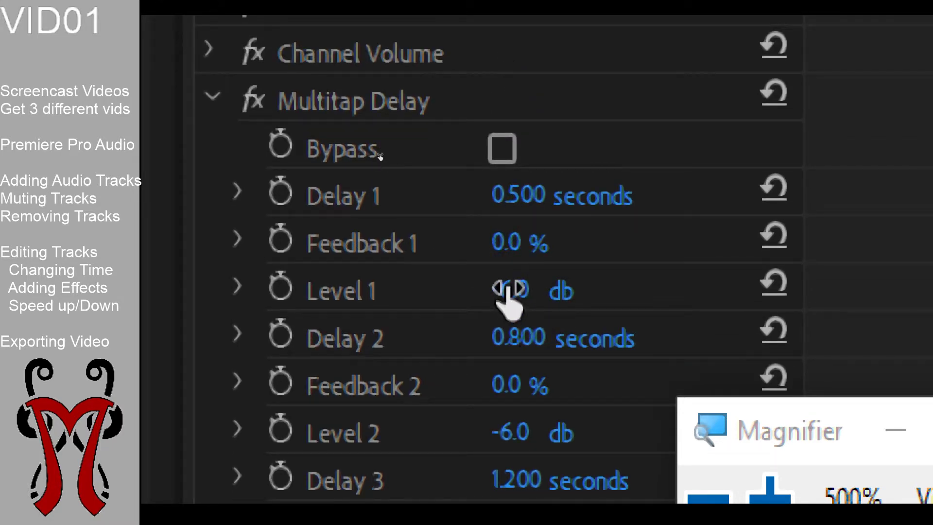
pyautogui.press('super+Escape')
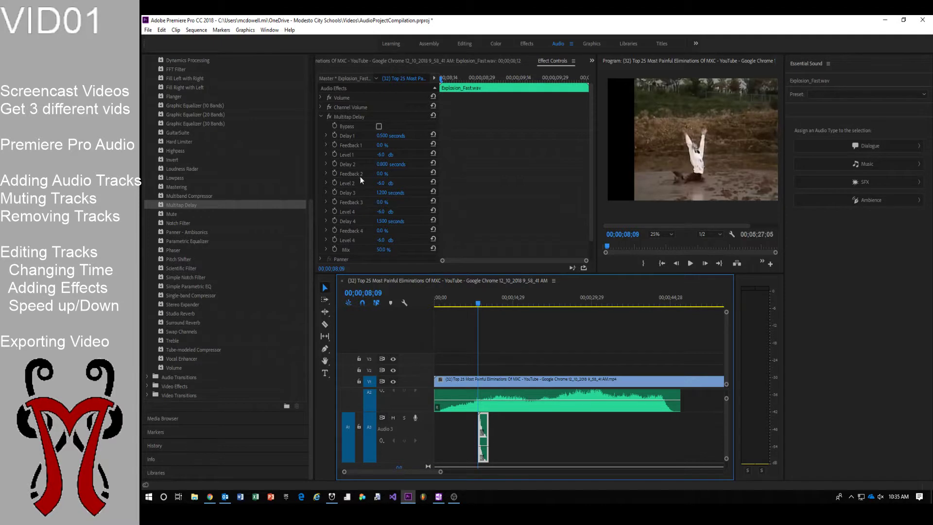
pyautogui.press('space')
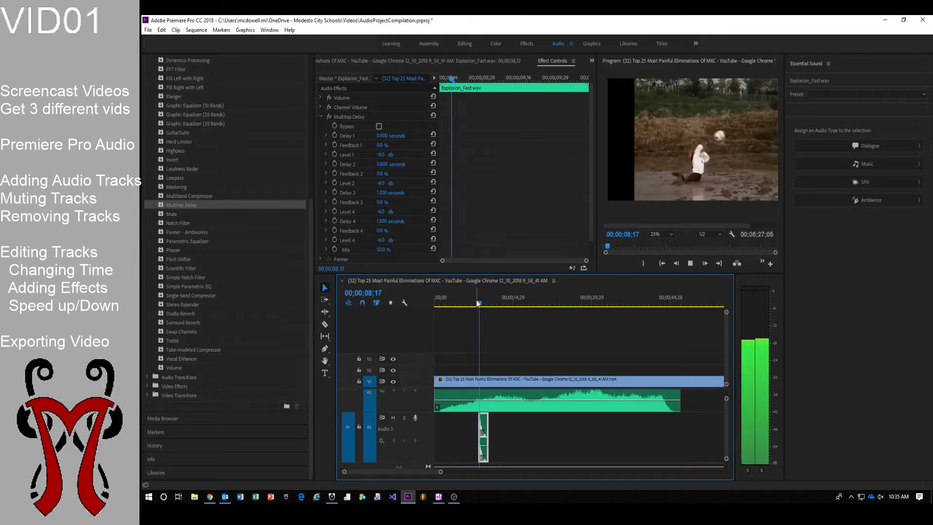
pyautogui.press('space')
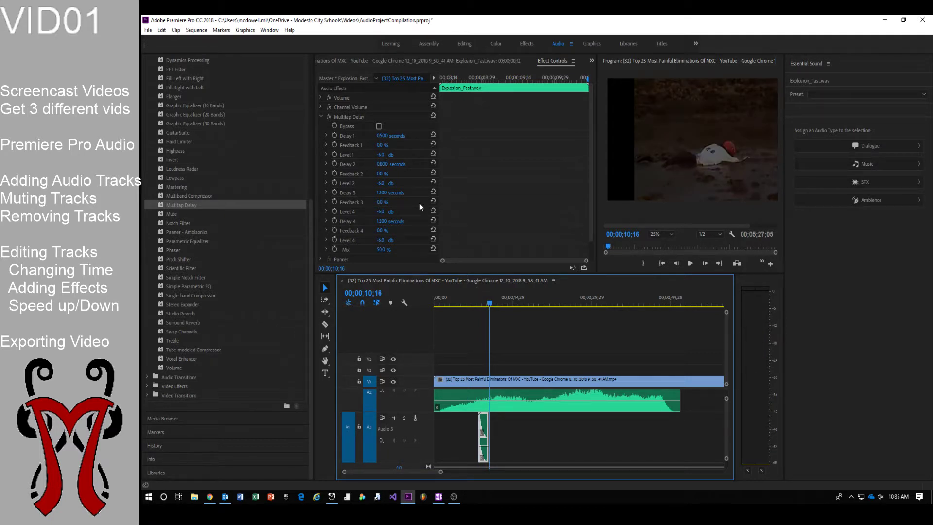
# Step: Review the delay settings and remove the Multitap Delay effect from the Explosion_Fast.wav clip
pyautogui.press('super+plus')
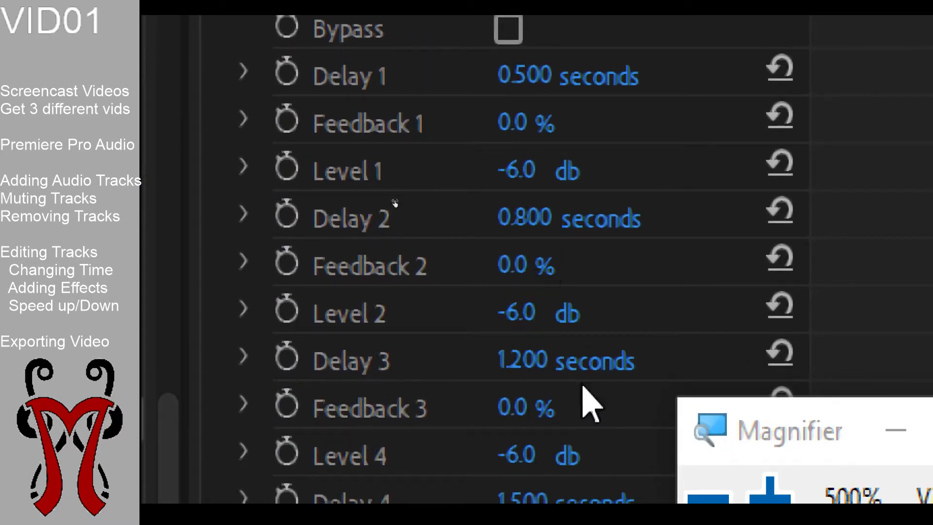
pyautogui.press('super+Escape')
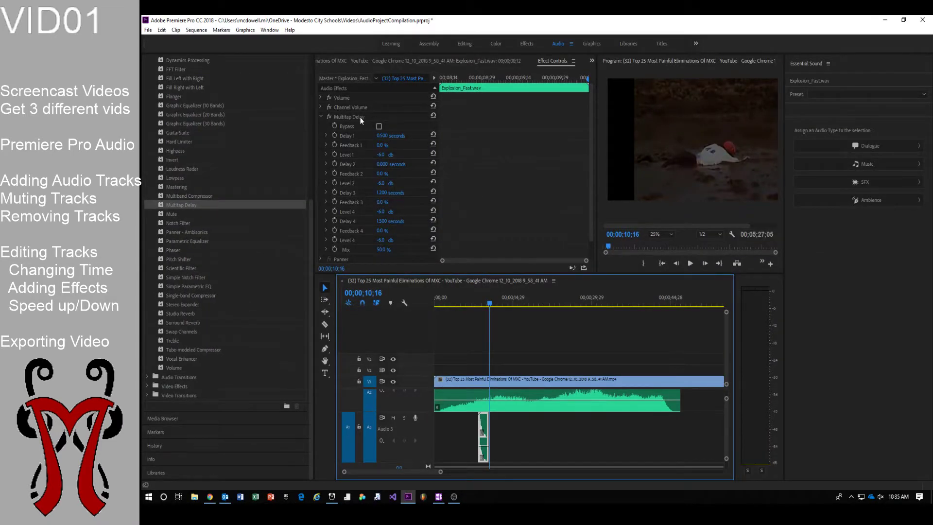
pyautogui.click(360, 118)
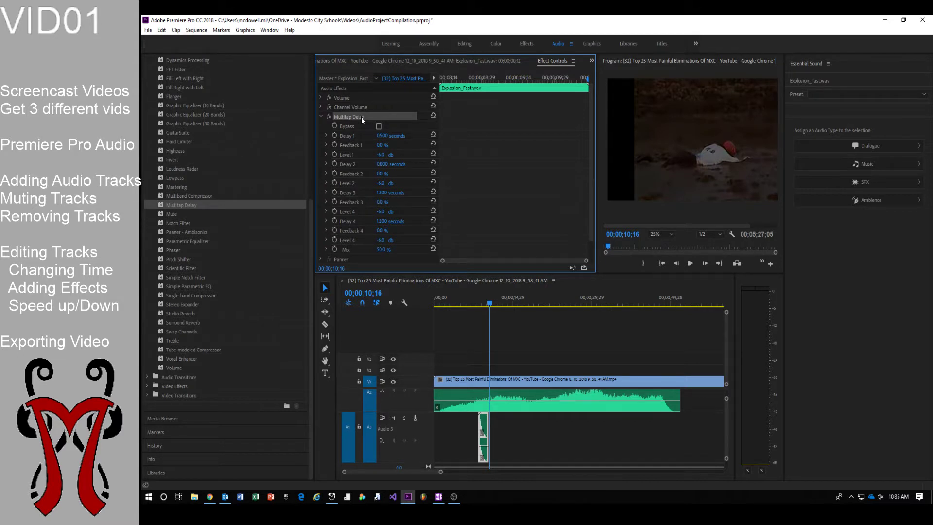
pyautogui.press('Delete')
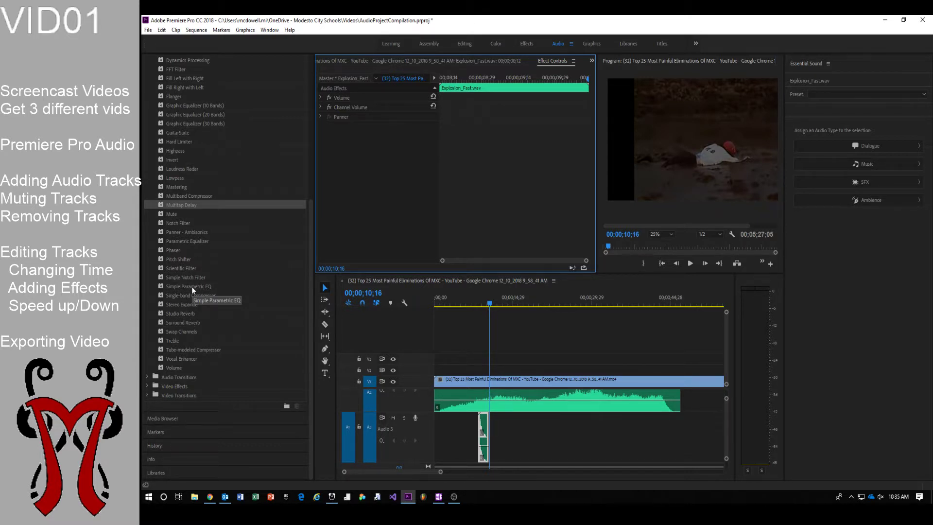
# Step: Apply the Simple Parametric EQ effect to the Significant.wav clip on track A2 and inspect its Center, Q and Boost parameters
pyautogui.press('super+plus')
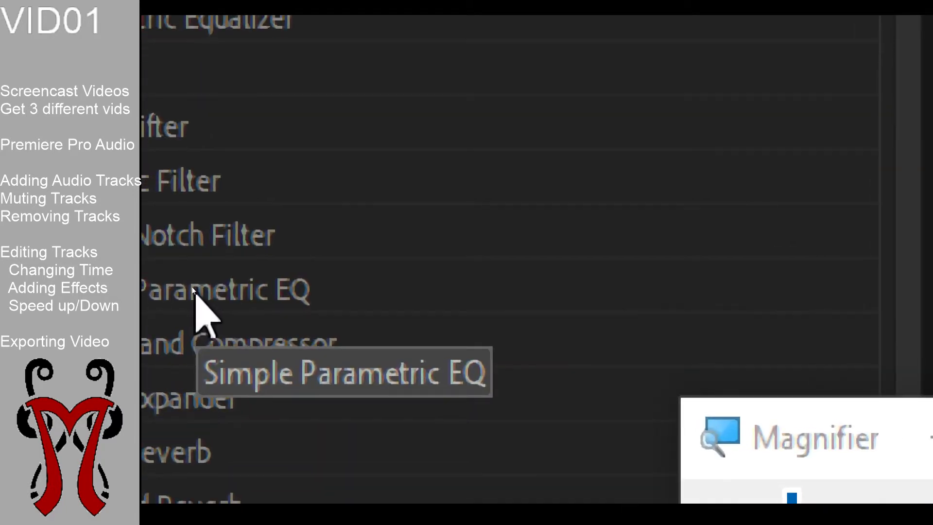
pyautogui.press('super+minus')
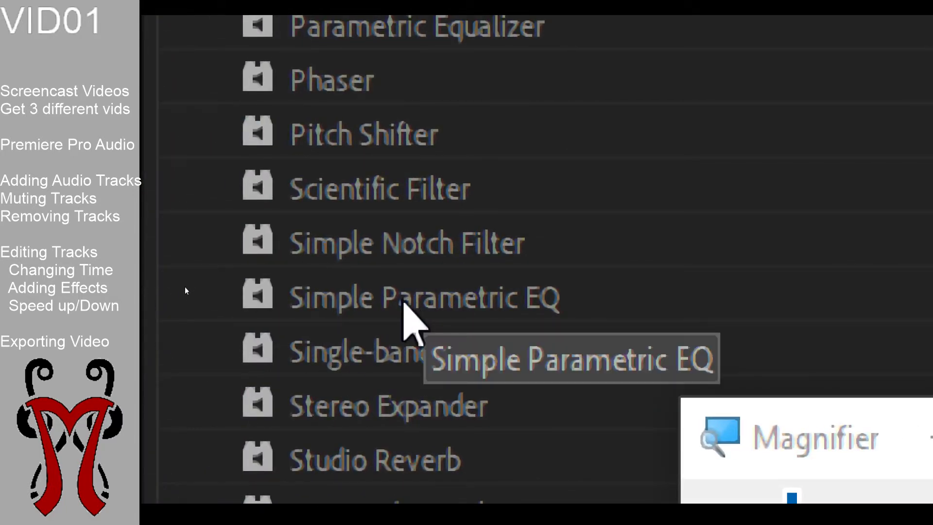
pyautogui.click(413, 306)
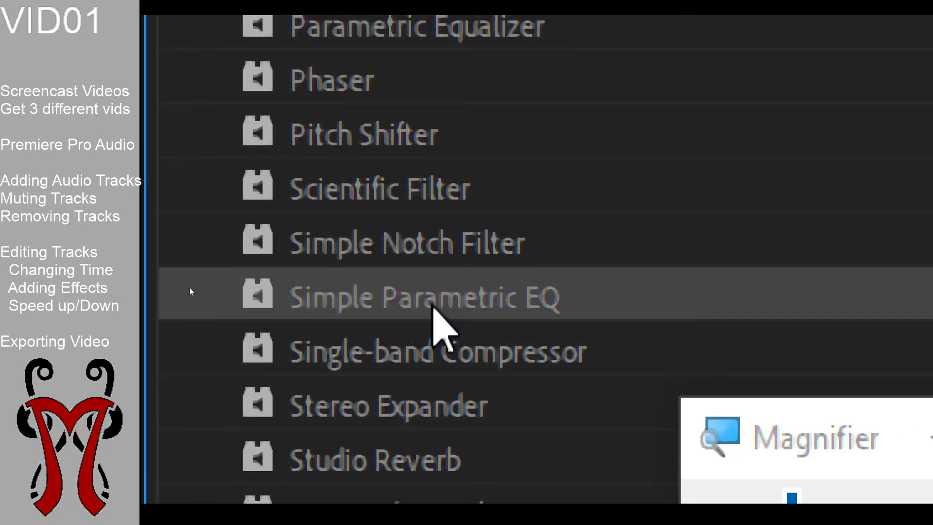
pyautogui.press('super+Escape')
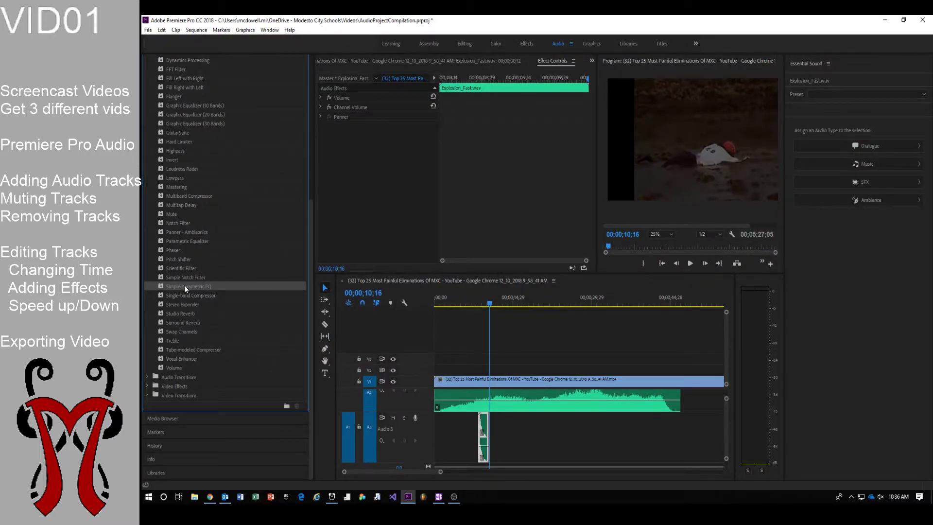
pyautogui.moveTo(185, 287); pyautogui.dragTo(489, 417)
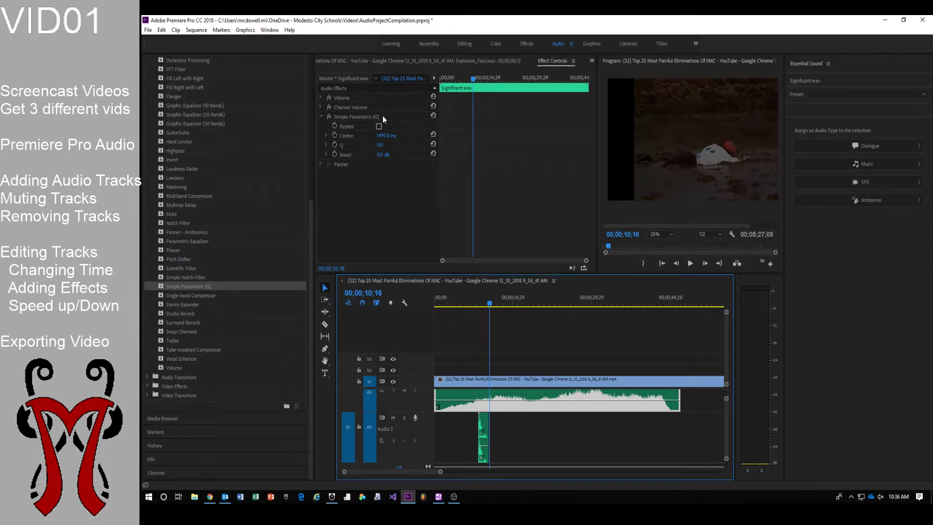
pyautogui.press('super+plus')
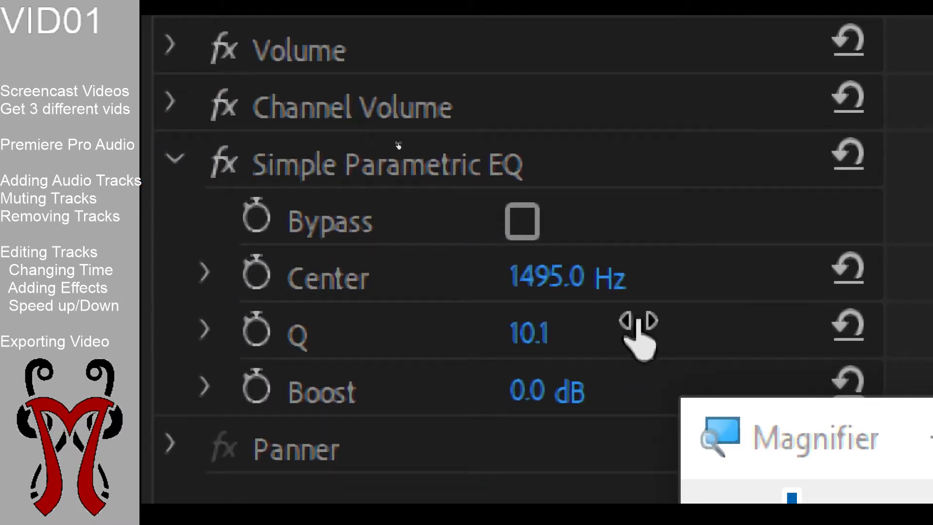
pyautogui.press('super+Escape')
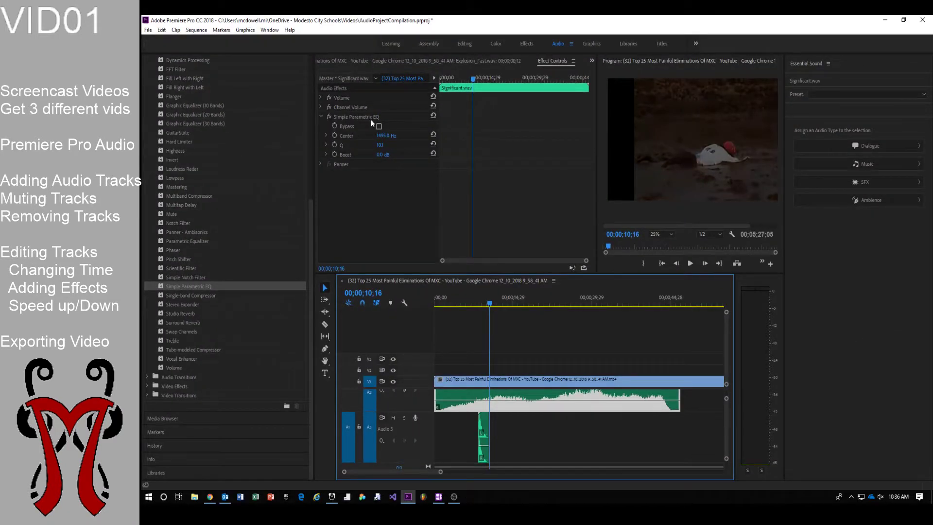
# Step: Remove the Simple Parametric EQ effect from the Significant.wav clip
pyautogui.click(370, 118)
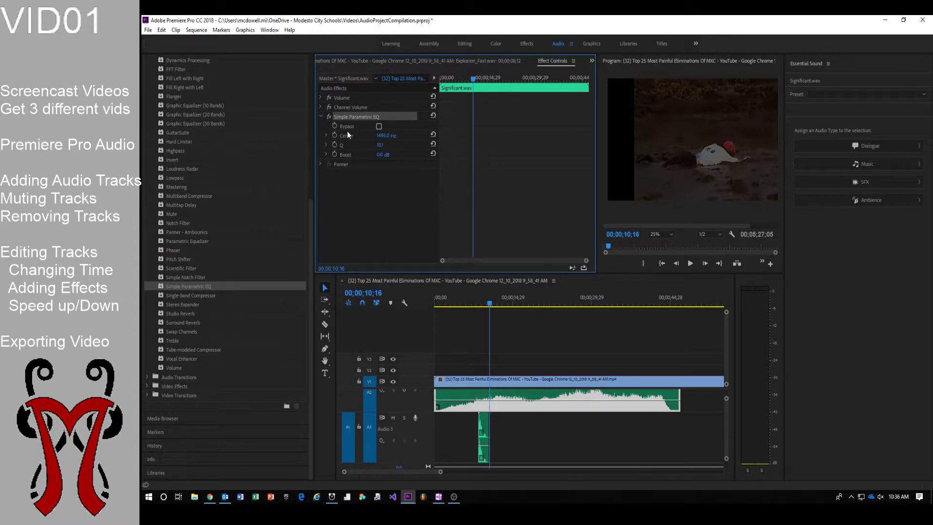
pyautogui.click(212, 242)
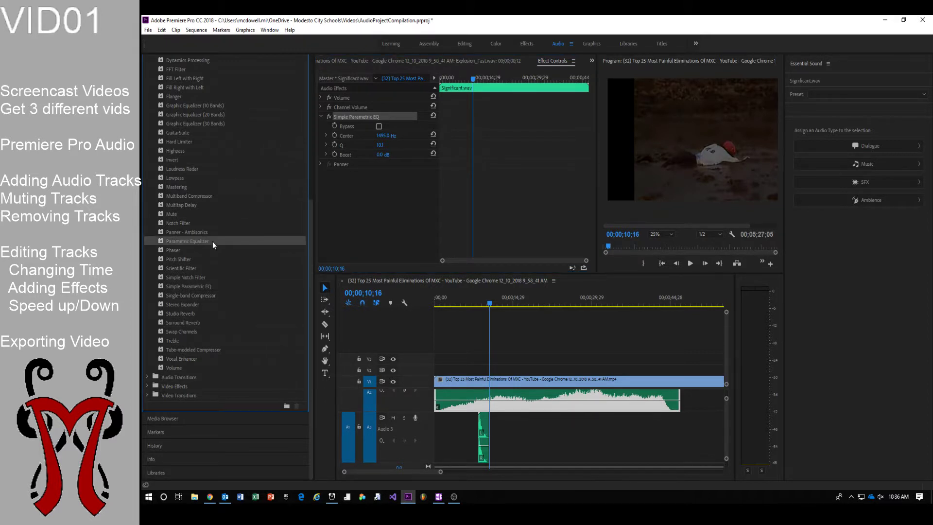
pyautogui.click(357, 117)
pyautogui.press('Delete')
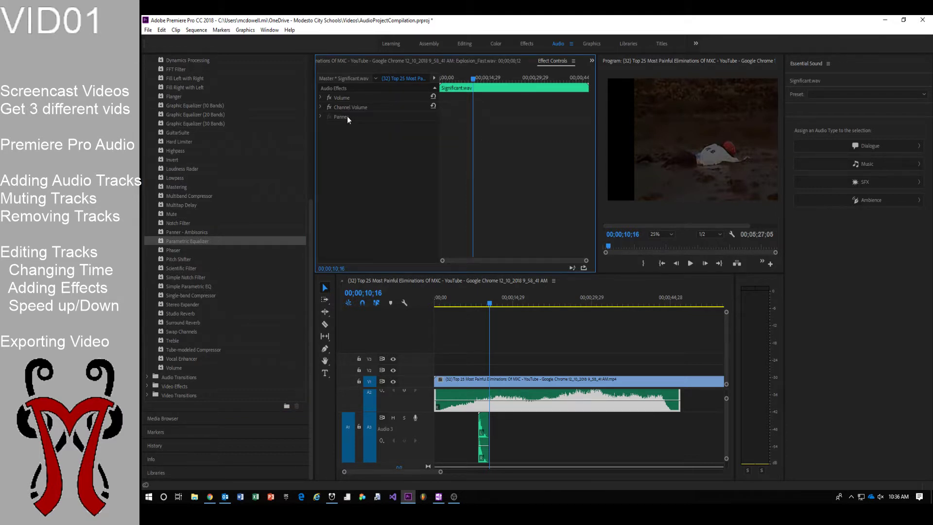
# Step: Apply the Parametric Equalizer effect to the Significant.wav clip and open its custom setup editor clear of the timeline
pyautogui.moveTo(174, 241); pyautogui.dragTo(494, 401)
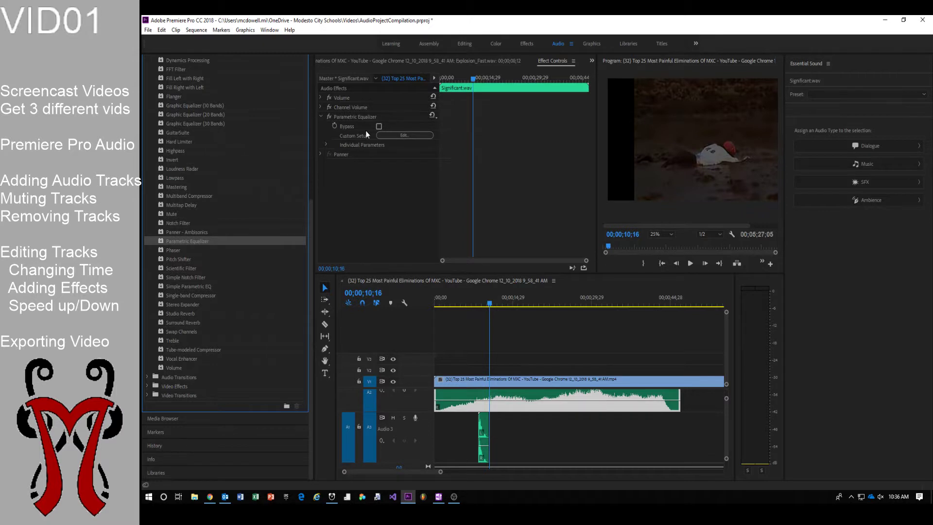
pyautogui.click(386, 136)
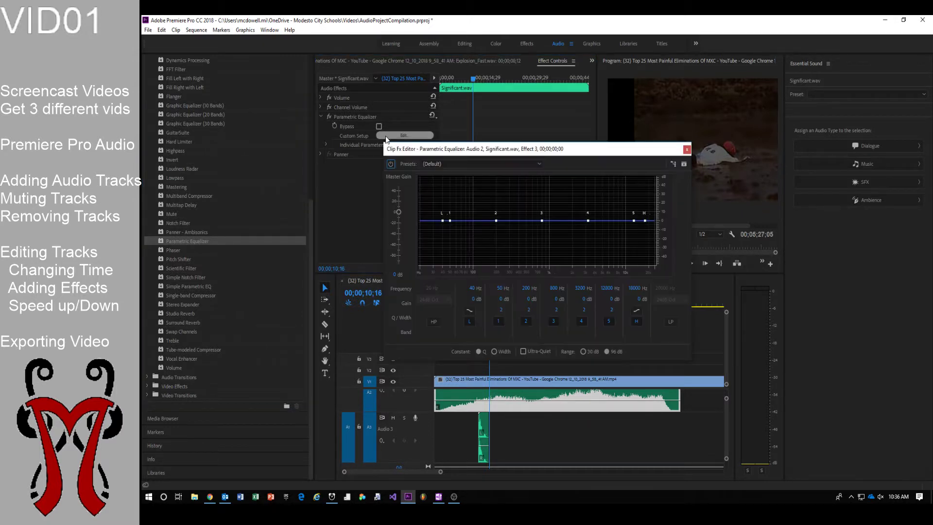
pyautogui.moveTo(516, 153); pyautogui.dragTo(715, 129)
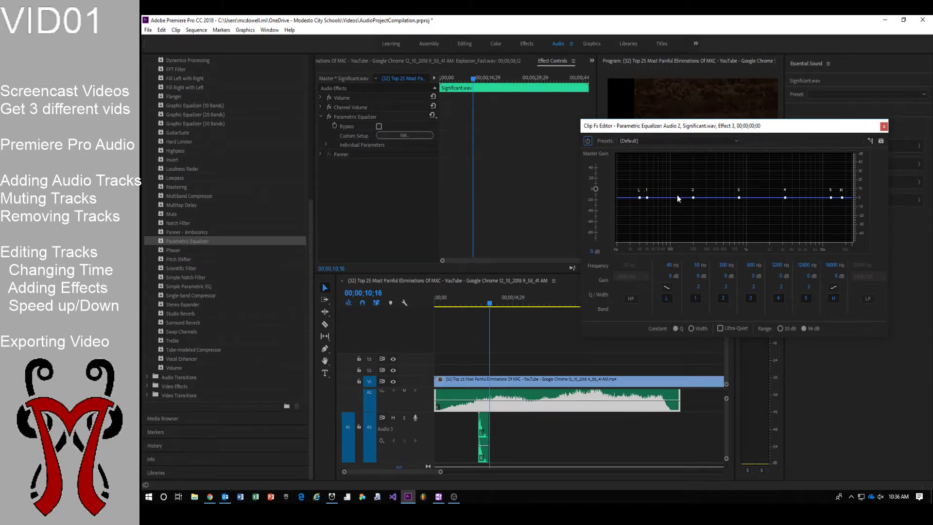
# Step: During playback of Significant.wav, lower equalizer band L to about -5.6 dB at 41 Hz and band 5 to about -1.5 dB at 8049 Hz
pyautogui.moveTo(488, 303); pyautogui.dragTo(471, 302)
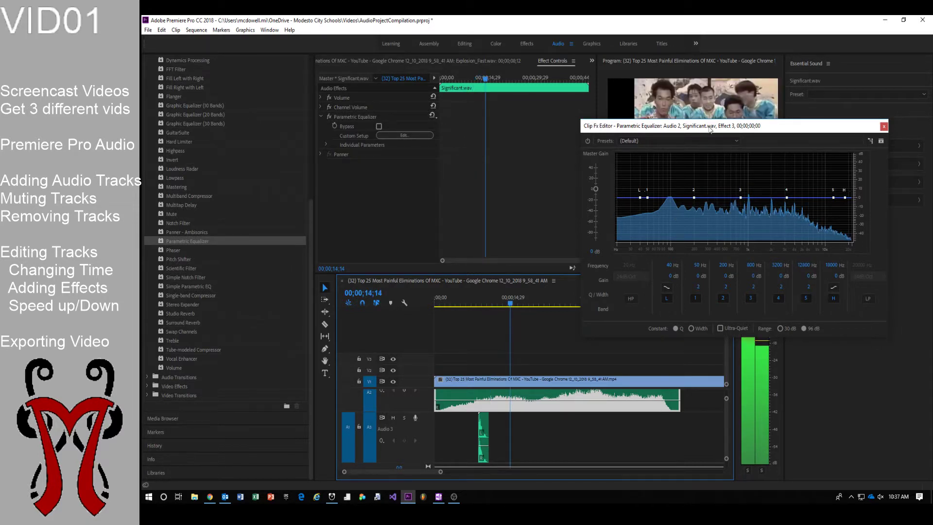
pyautogui.moveTo(710, 128); pyautogui.dragTo(710, 262)
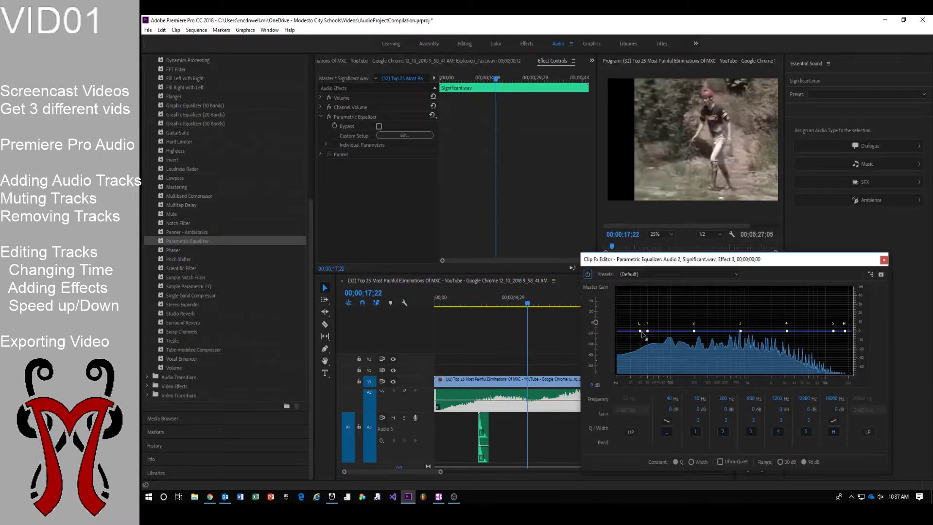
pyautogui.moveTo(640, 332)
pyautogui.mouseDown()
pyautogui.moveTo(659, 387)
pyautogui.moveTo(642, 339)
pyautogui.mouseUp()
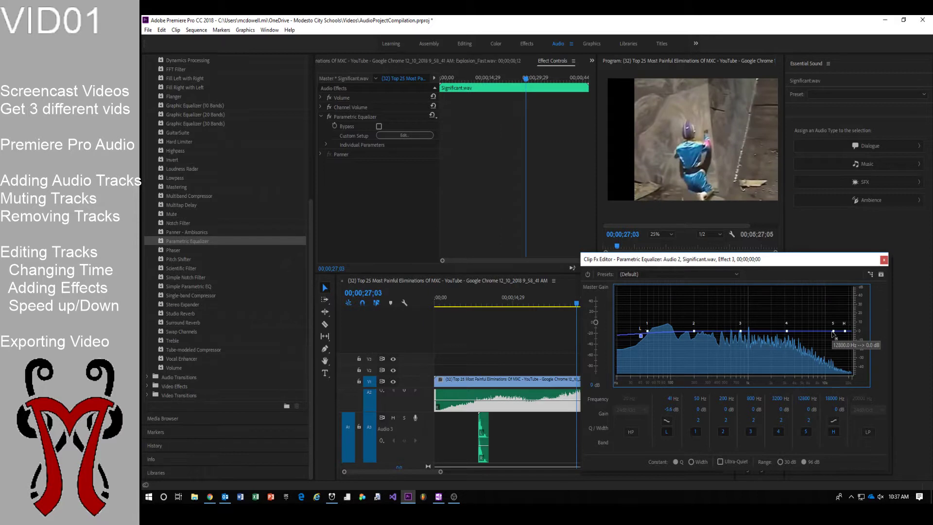
pyautogui.moveTo(833, 331)
pyautogui.mouseDown()
pyautogui.moveTo(821, 357)
pyautogui.moveTo(792, 371)
pyautogui.moveTo(823, 367)
pyautogui.moveTo(810, 367)
pyautogui.moveTo(818, 333)
pyautogui.mouseUp()
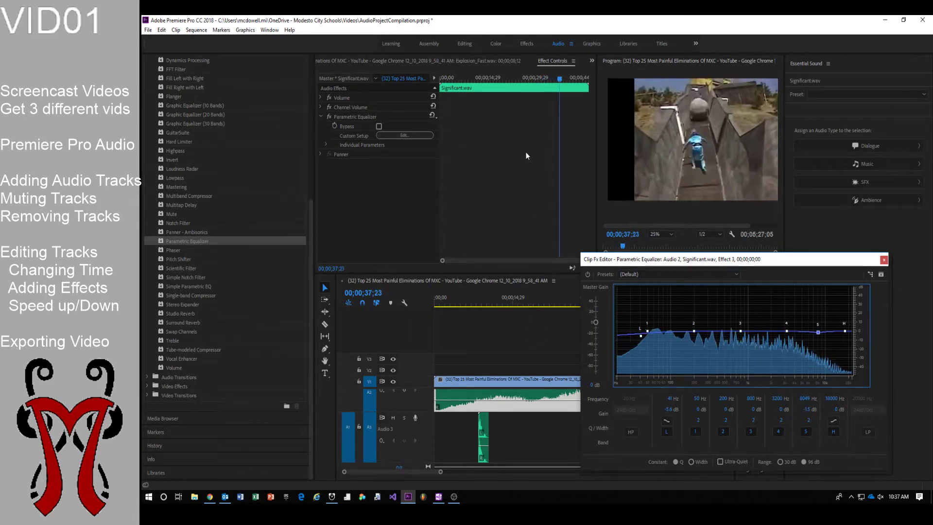
pyautogui.moveTo(733, 262); pyautogui.dragTo(747, 78)
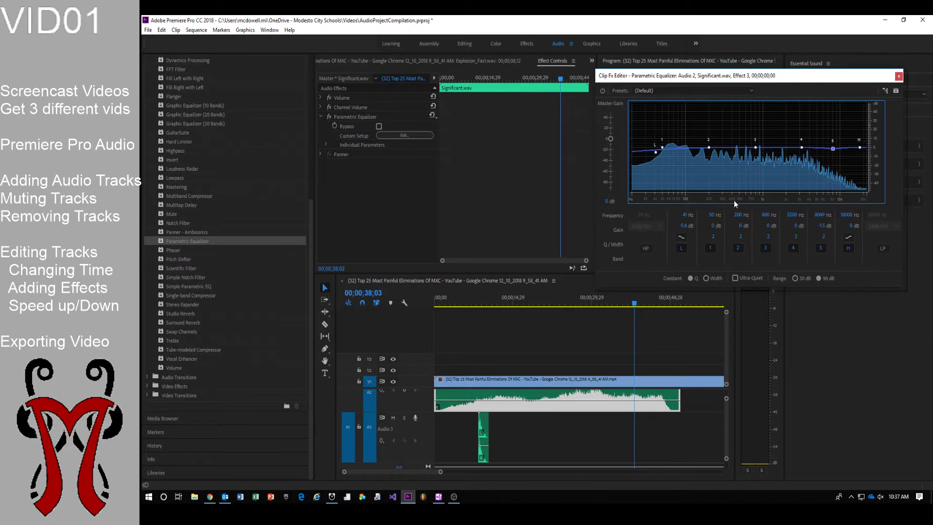
# Step: Close the Parametric Equalizer editor and move the playhead to 00;00;17;08
pyautogui.moveTo(775, 78); pyautogui.dragTo(738, 100)
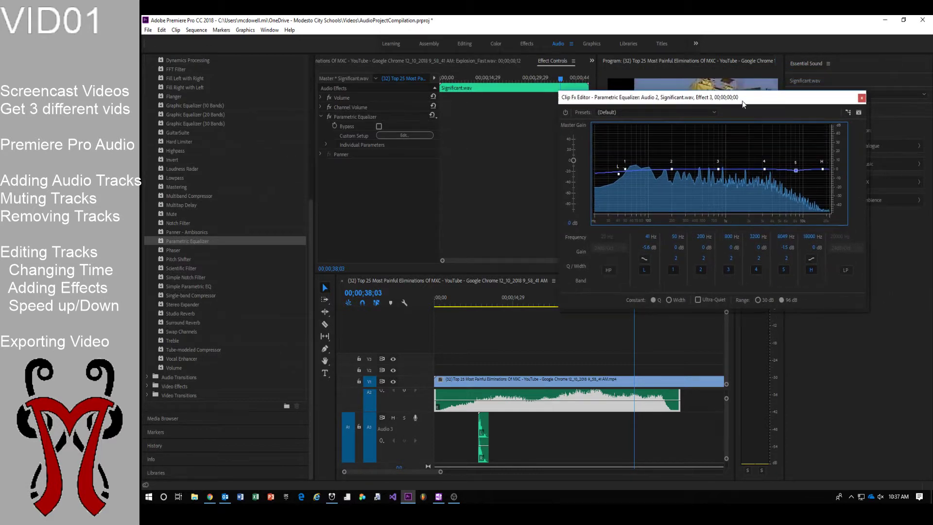
pyautogui.click(861, 99)
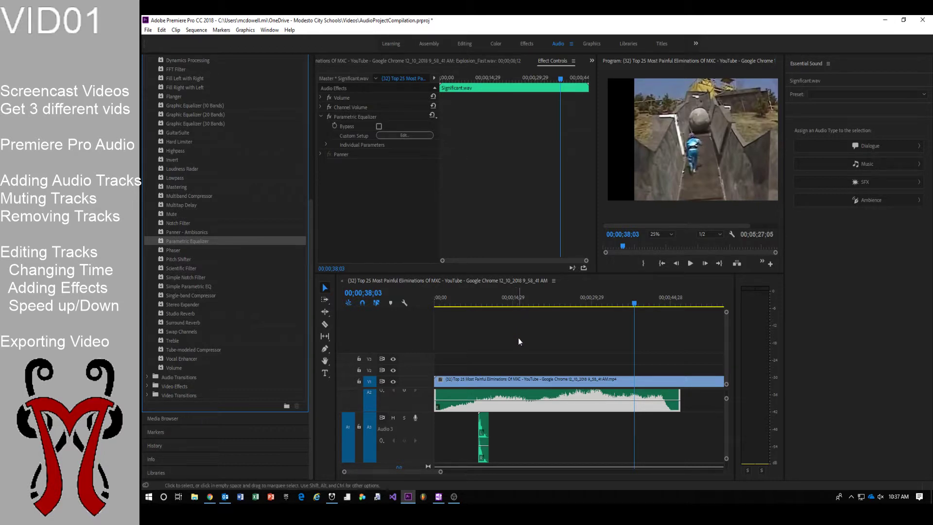
pyautogui.scroll(8, 195, 247)
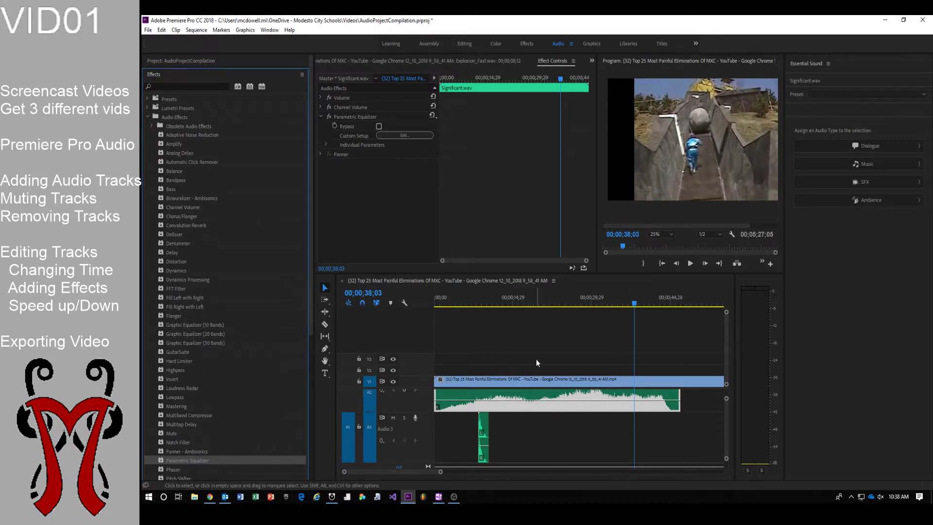
pyautogui.moveTo(634, 304); pyautogui.dragTo(525, 303)
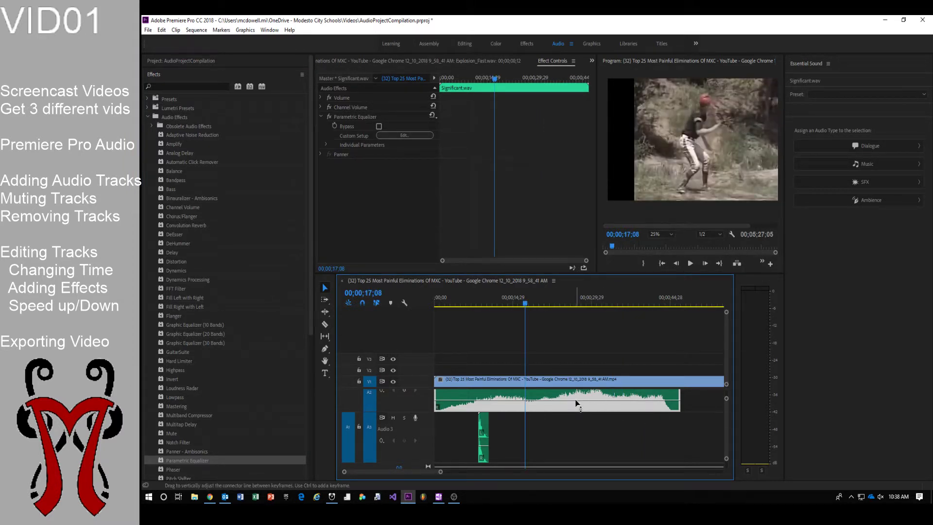
# Step: Expand the height of audio track A2 and raise the Significant.wav clip's volume line slightly
pyautogui.moveTo(575, 402)
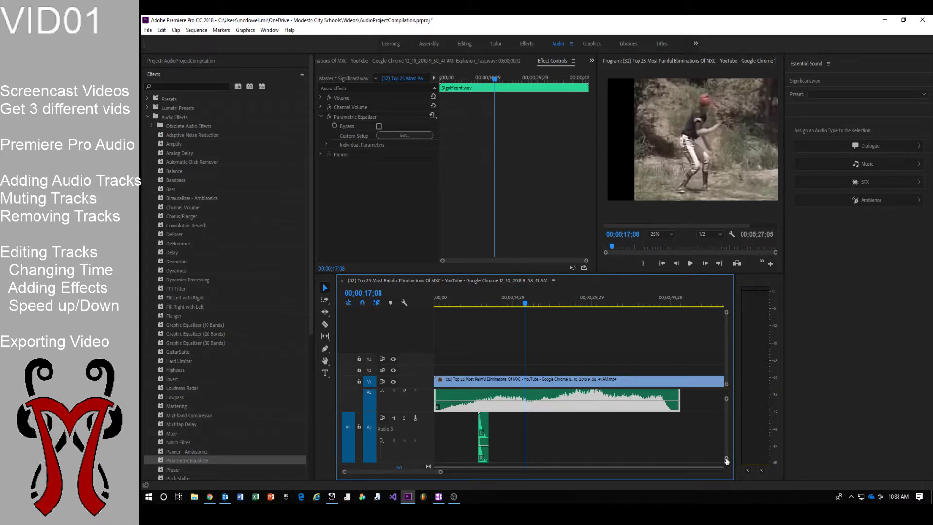
pyautogui.moveTo(726, 459); pyautogui.dragTo(726, 450)
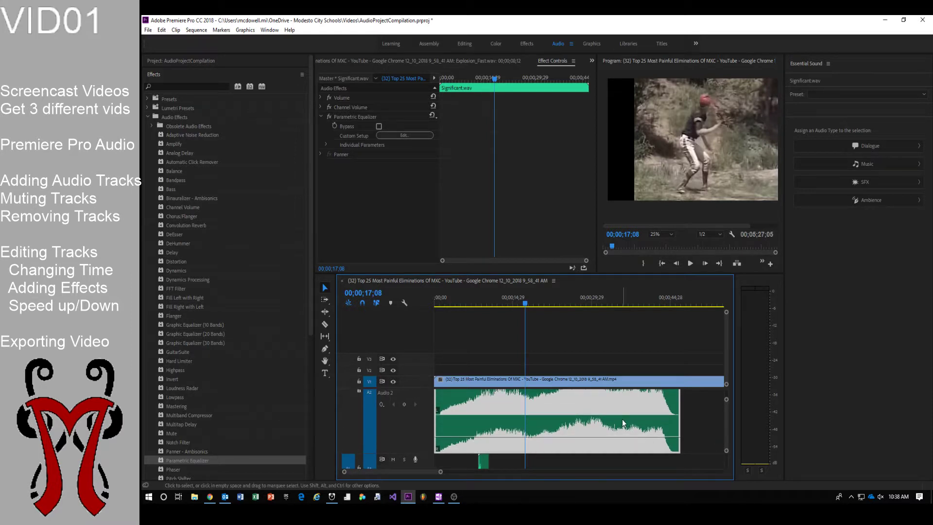
pyautogui.scroll(2, 725, 408)
pyautogui.scroll(-1, 725, 407)
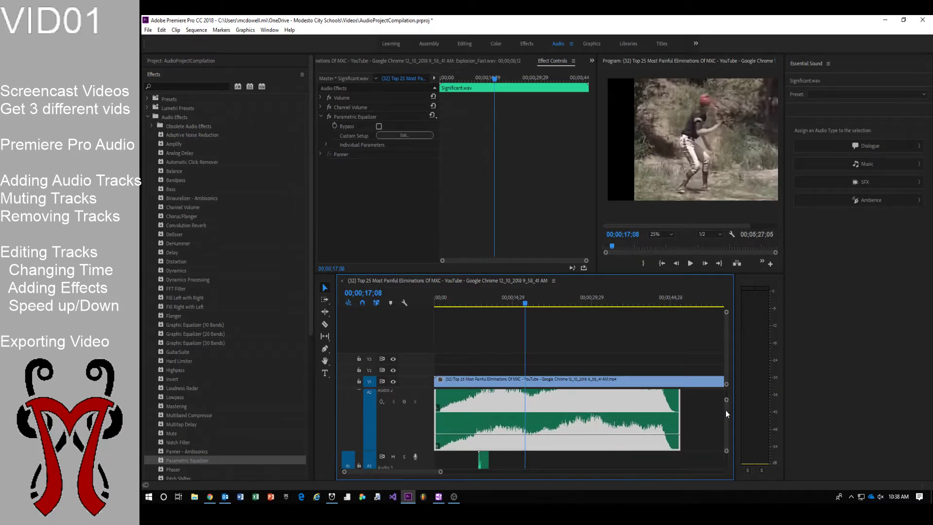
pyautogui.scroll(1, 725, 410)
pyautogui.scroll(-1, 725, 413)
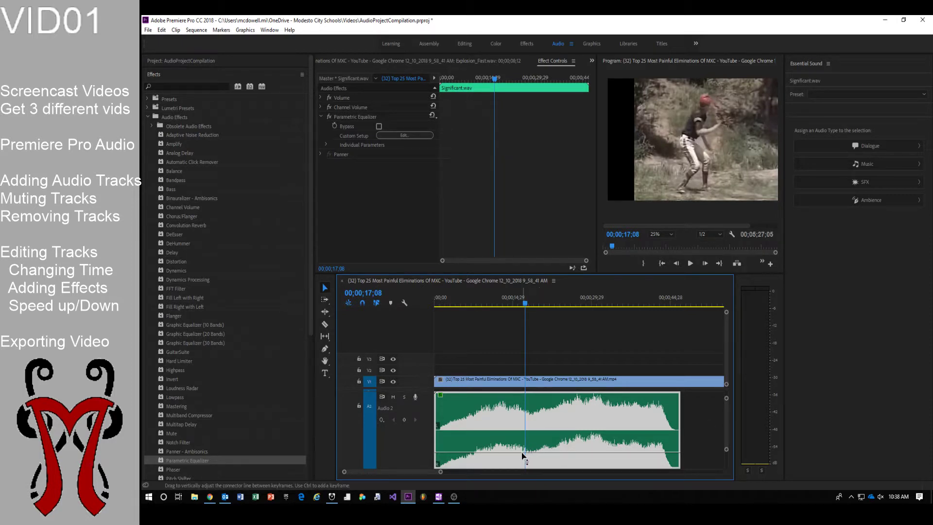
pyautogui.press('super+plus')
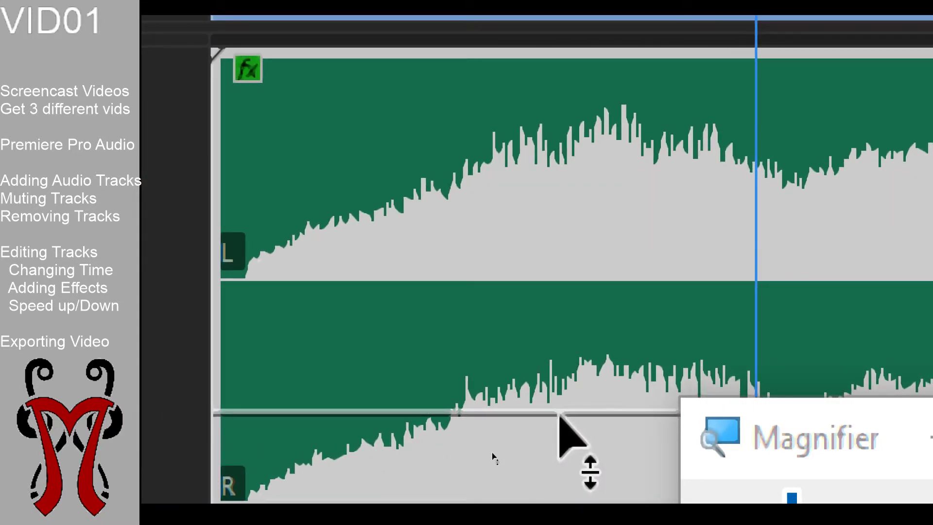
pyautogui.moveTo(589, 413); pyautogui.dragTo(558, 381)
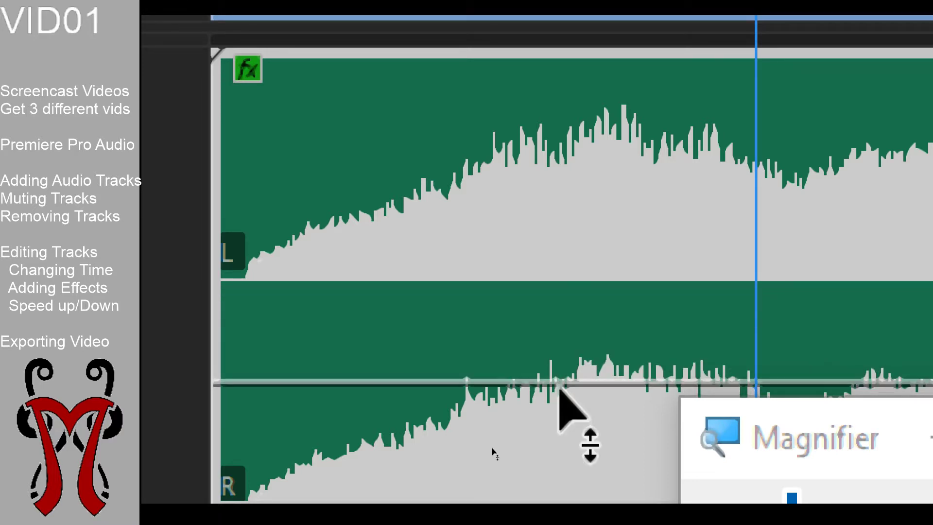
pyautogui.press('super+Escape')
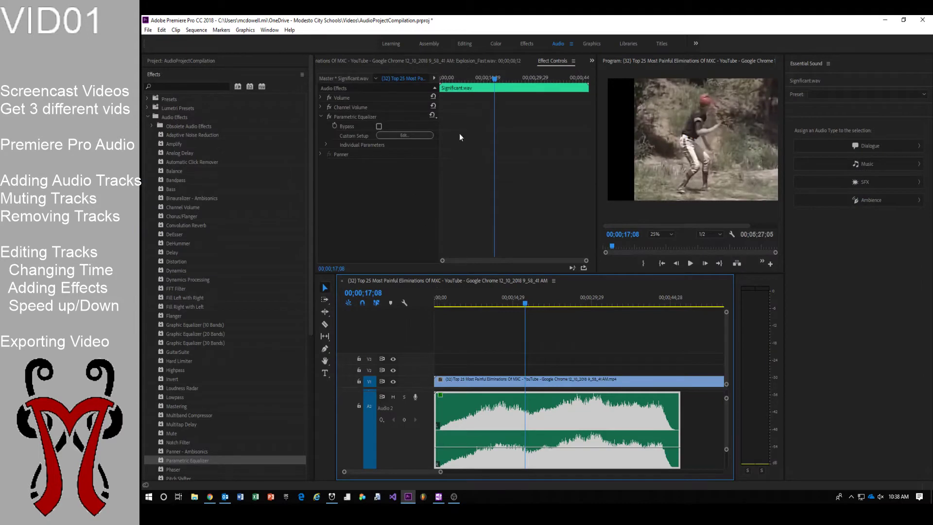
# Step: Look through the Source, Audio Clip Mixer and Audio Track Mixer views, and lower the Significant.wav clip's volume line to about -6.7 dB
pyautogui.click(468, 62)
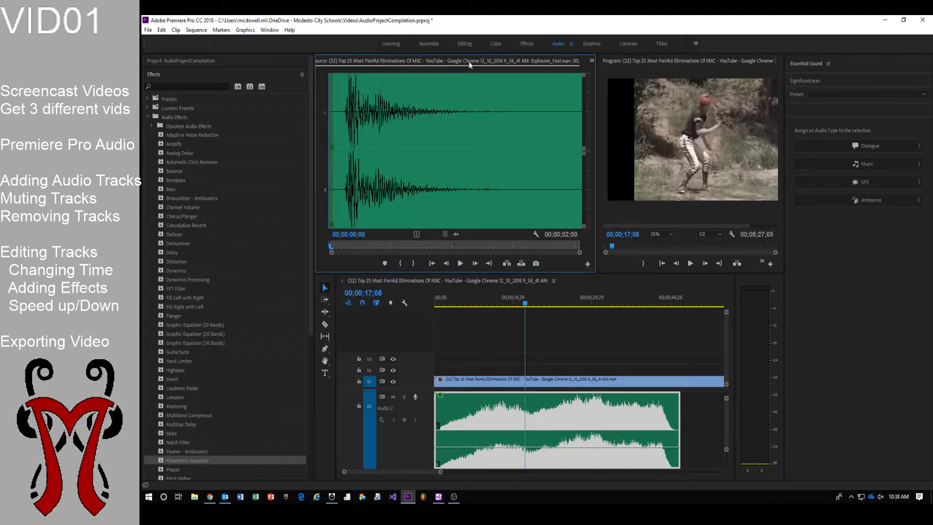
pyautogui.click(592, 61)
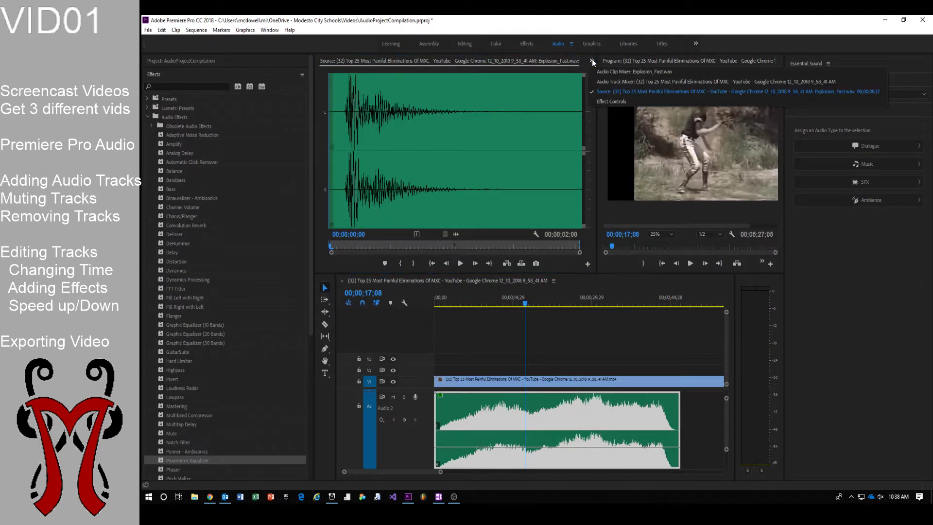
pyautogui.click(605, 73)
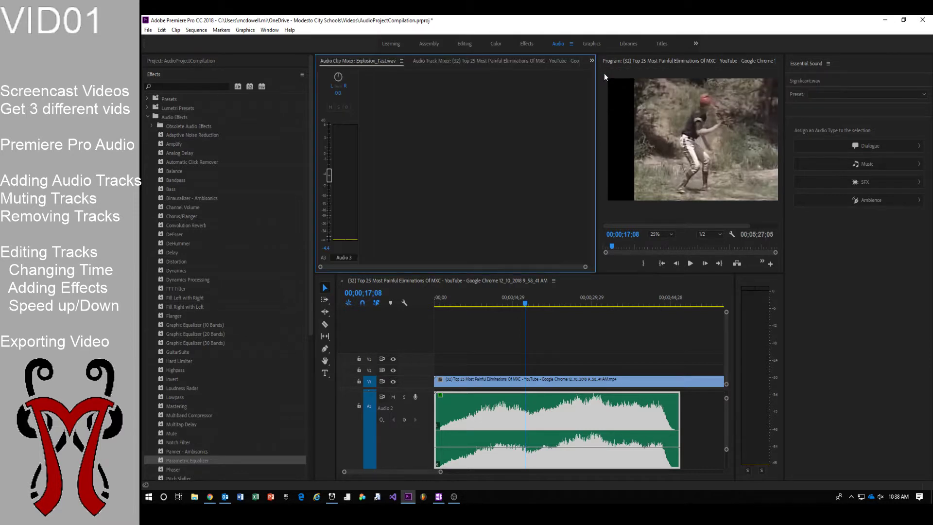
pyautogui.click(592, 61)
pyautogui.click(599, 82)
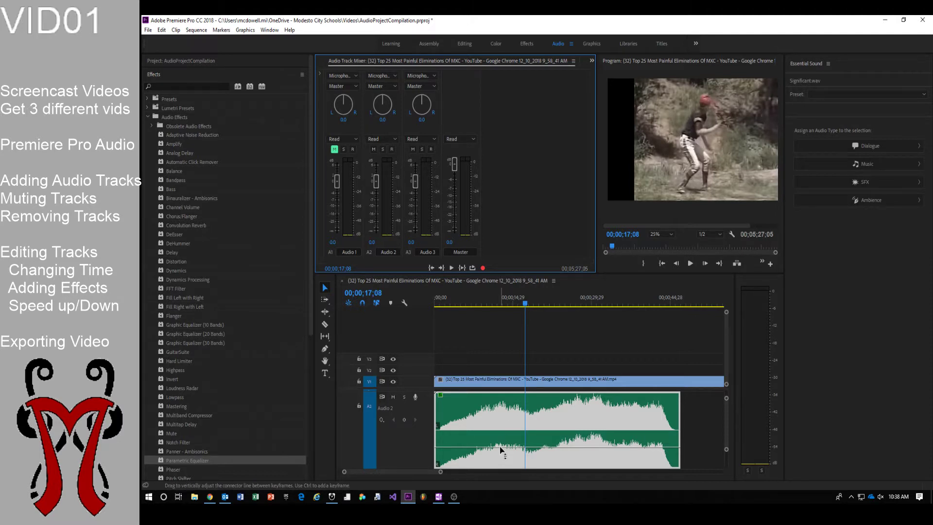
pyautogui.moveTo(500, 450)
pyautogui.mouseDown()
pyautogui.moveTo(500, 423)
pyautogui.moveTo(500, 466)
pyautogui.moveTo(500, 437)
pyautogui.moveTo(500, 447)
pyautogui.mouseUp()
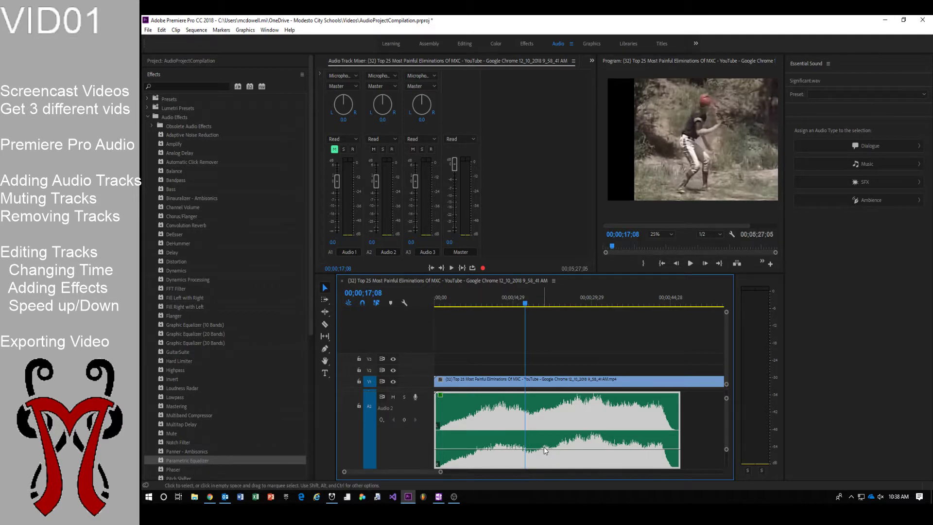
# Step: Show the sequence in the Audio Clip Mixer and raise the Significant.wav clip's volume to -5.7 dB by fader and about -2.6 dB by volume line
pyautogui.click(592, 61)
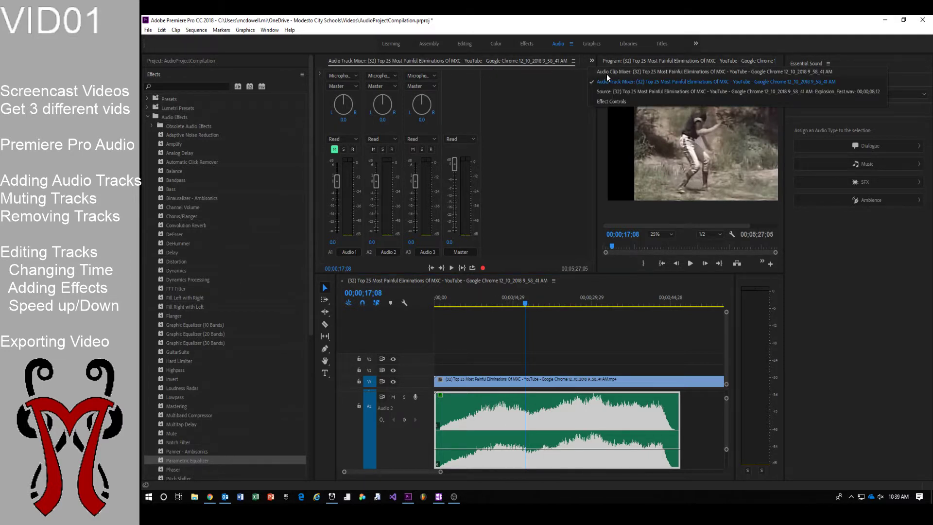
pyautogui.click(607, 91)
pyautogui.click(591, 62)
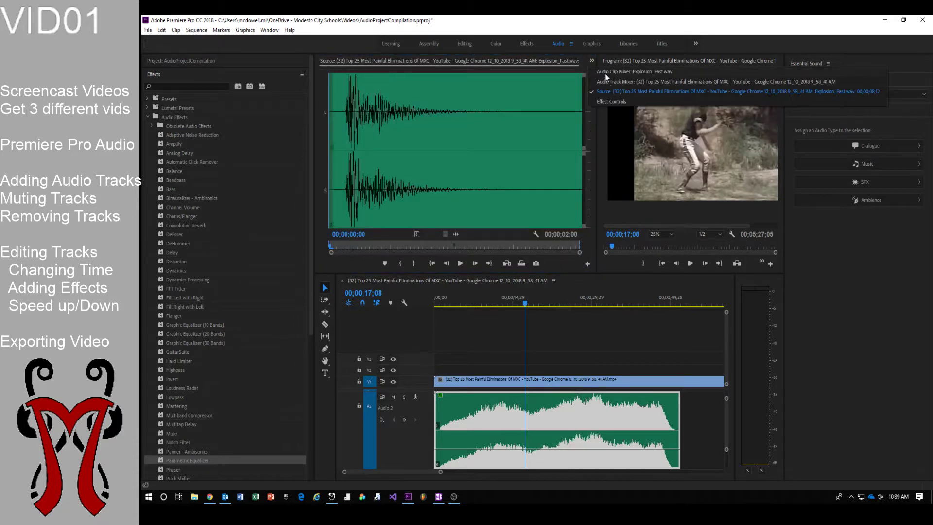
pyautogui.click(605, 73)
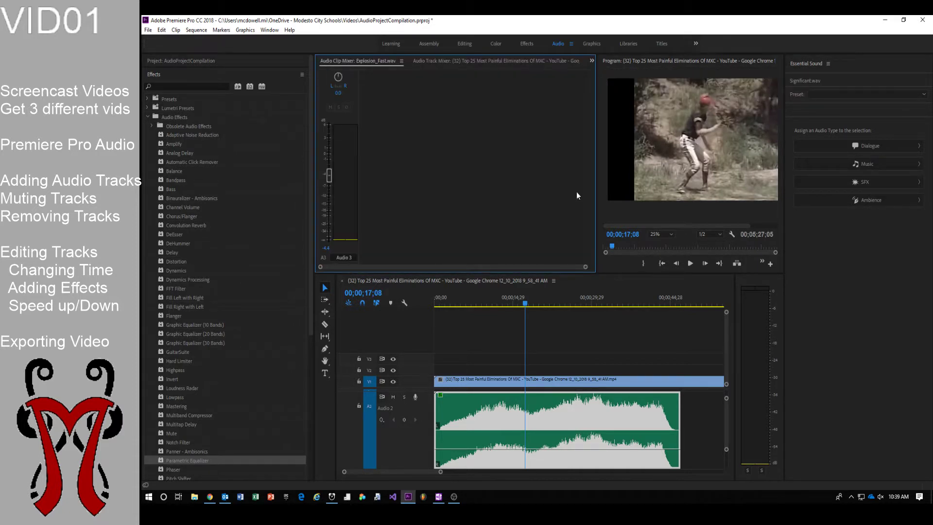
pyautogui.click(530, 450)
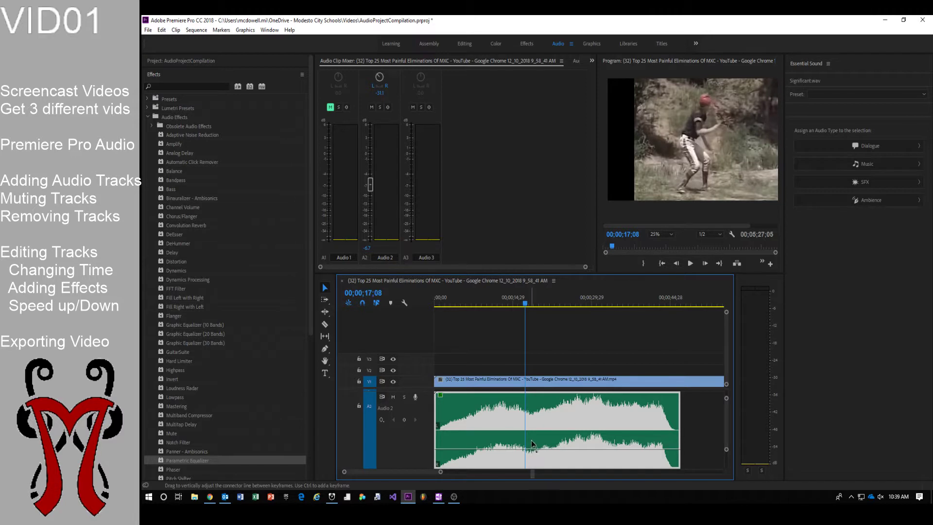
pyautogui.moveTo(371, 184); pyautogui.dragTo(368, 178)
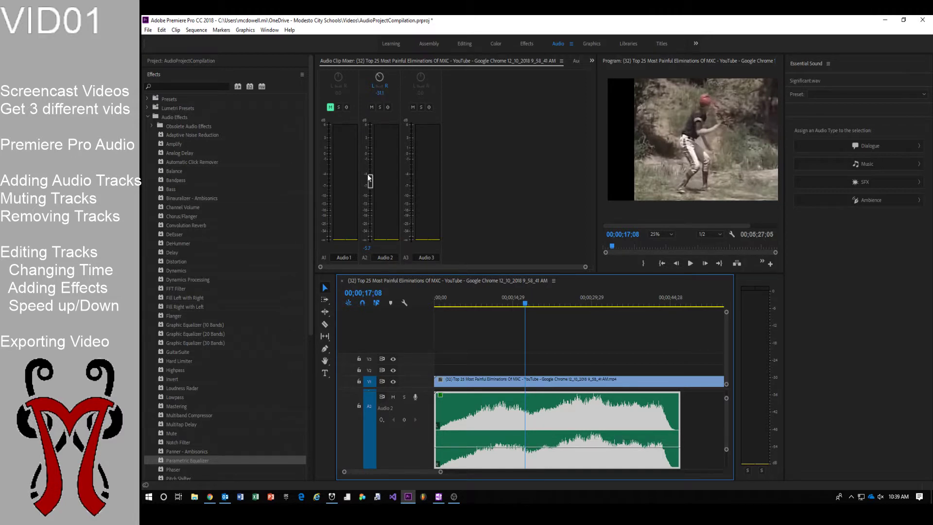
pyautogui.moveTo(527, 447)
pyautogui.mouseDown()
pyautogui.moveTo(537, 439)
pyautogui.moveTo(519, 441)
pyautogui.mouseUp()
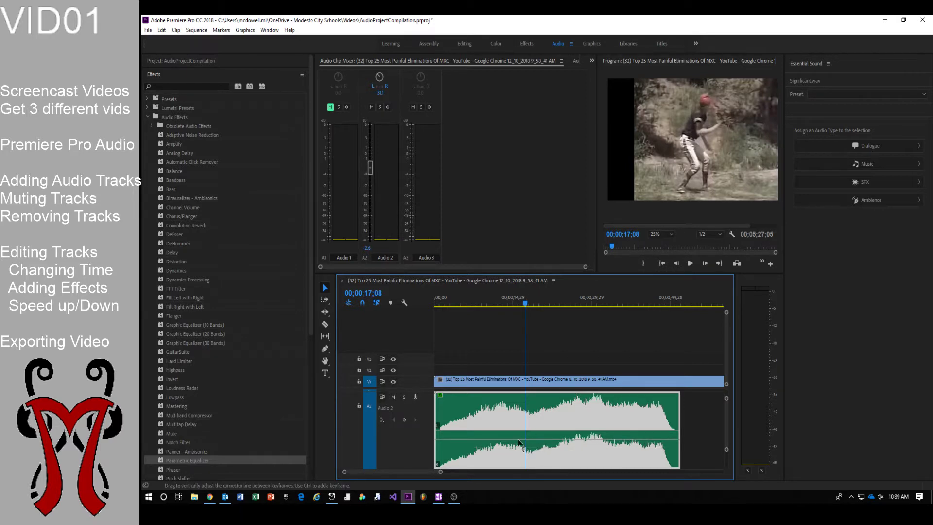
# Step: Add three volume keyframes near the start of Significant.wav and pull the earliest one down to create a fade-in
pyautogui.press('super+plus')
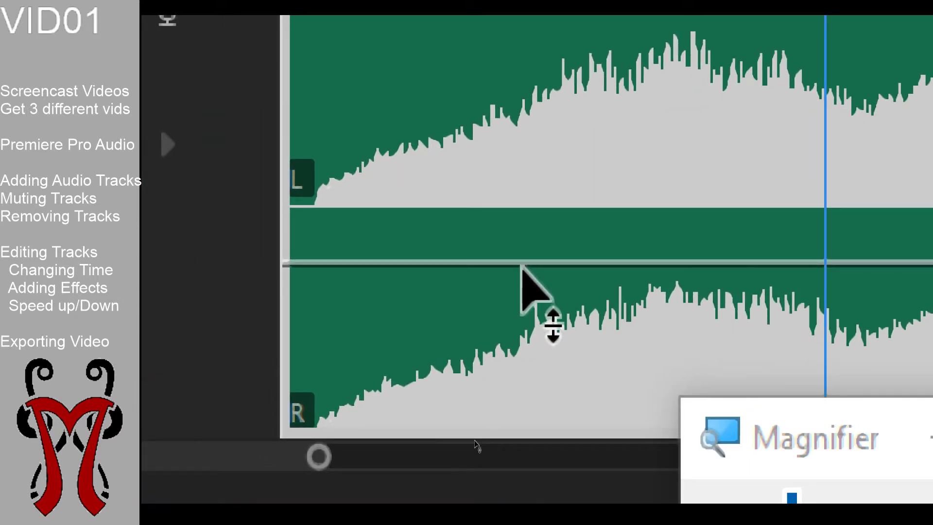
pyautogui.keyDown('ctrl'); pyautogui.click(521, 265); pyautogui.keyUp('ctrl')
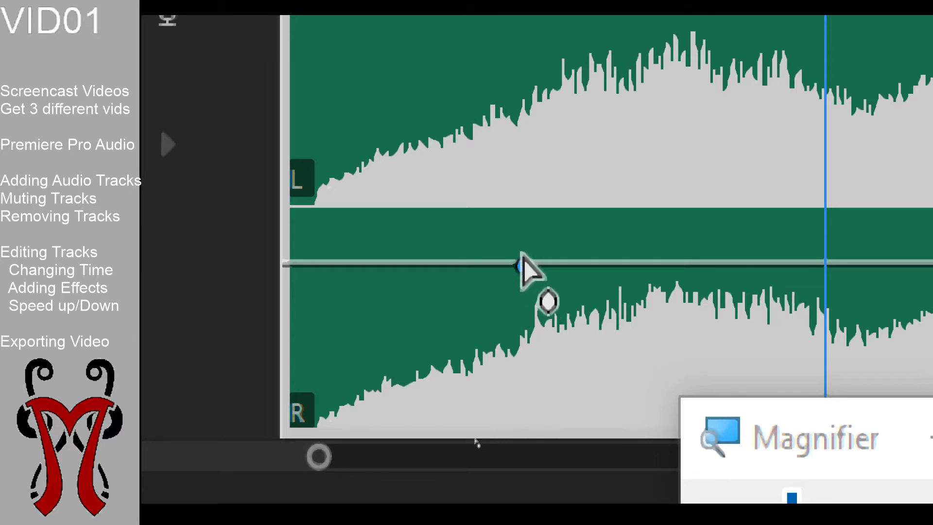
pyautogui.keyDown('ctrl'); pyautogui.click(642, 266); pyautogui.keyUp('ctrl')
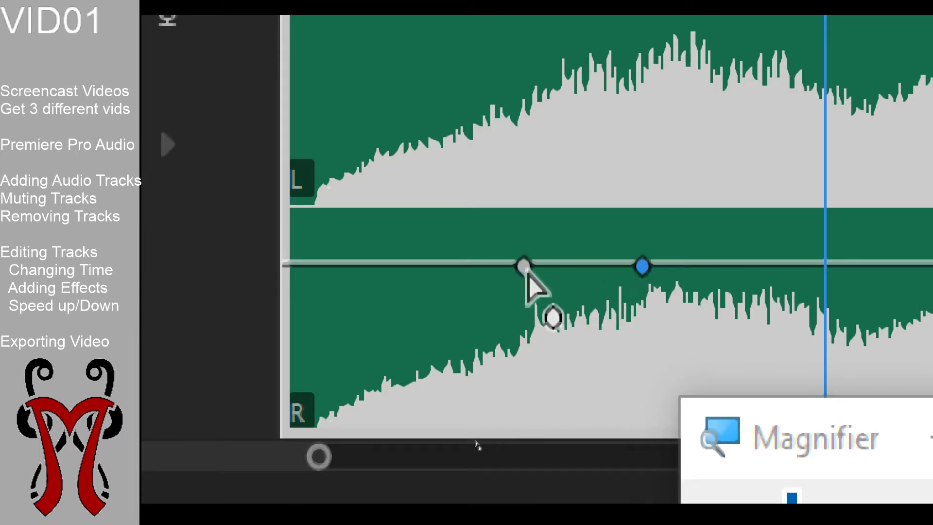
pyautogui.keyDown('ctrl'); pyautogui.click(383, 266); pyautogui.keyUp('ctrl')
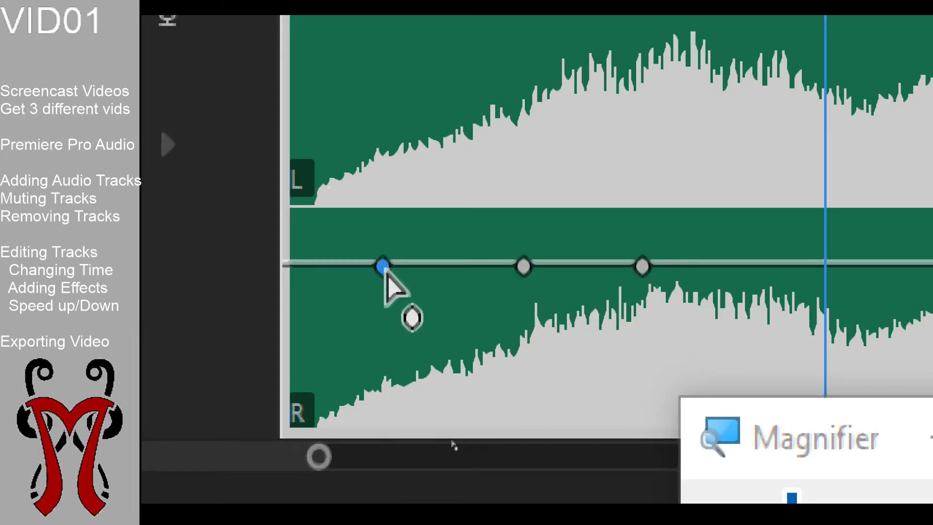
pyautogui.moveTo(385, 271); pyautogui.dragTo(350, 404)
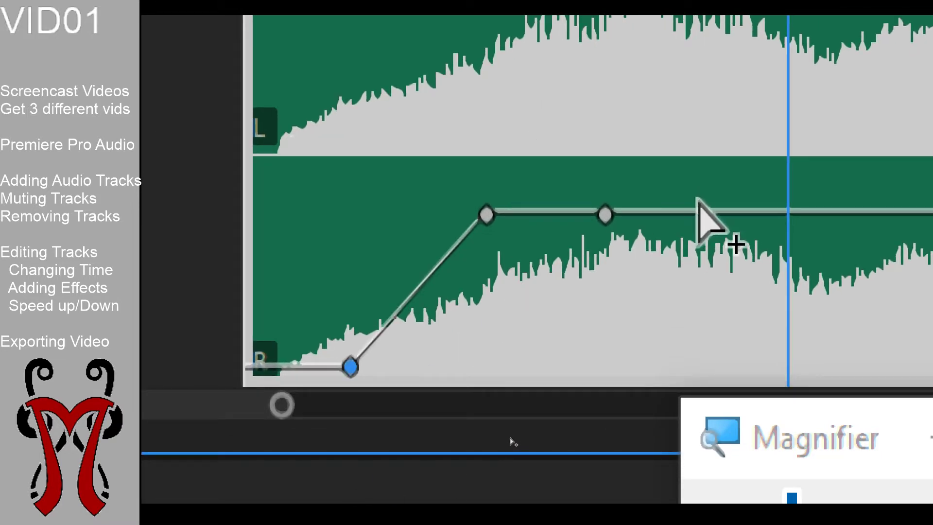
# Step: Add two more volume keyframes, the last at the playhead, and lower the third and fourth keyframes to form a volume dip
pyautogui.click(699, 213)
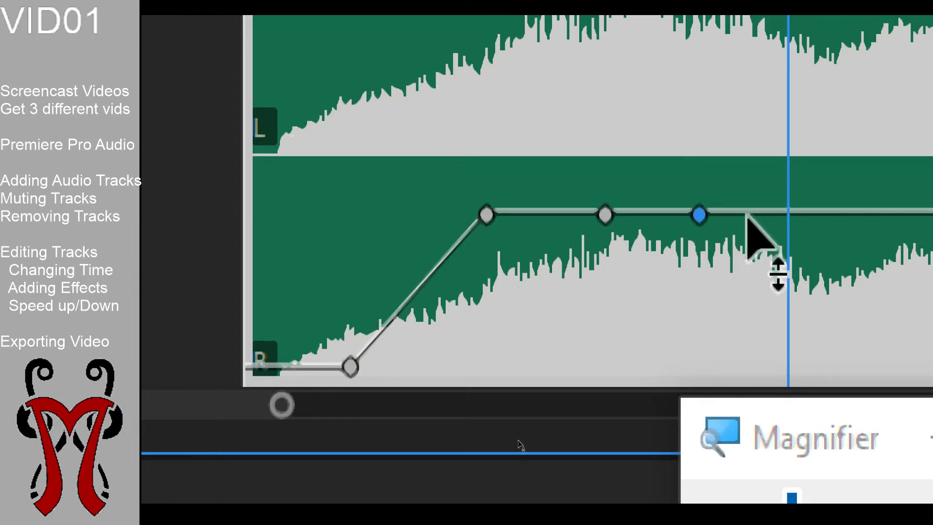
pyautogui.click(786, 216)
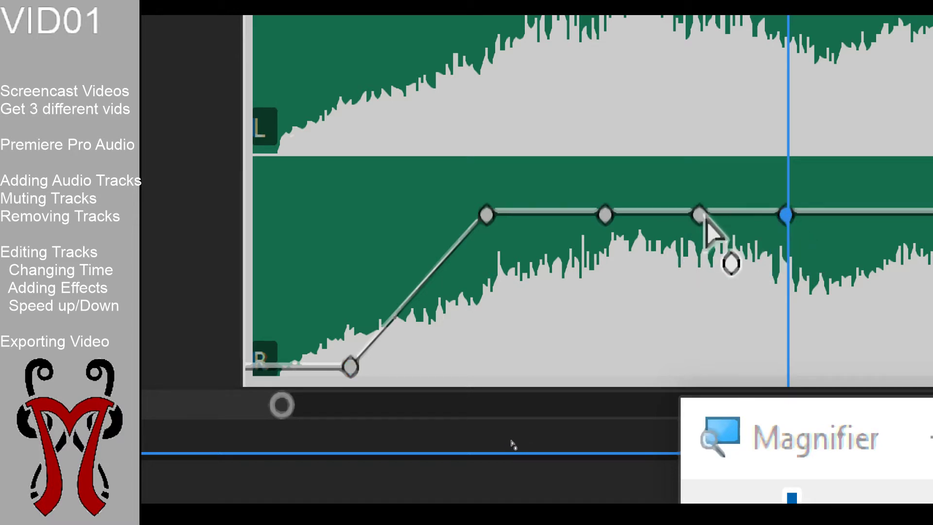
pyautogui.moveTo(701, 215); pyautogui.dragTo(691, 251)
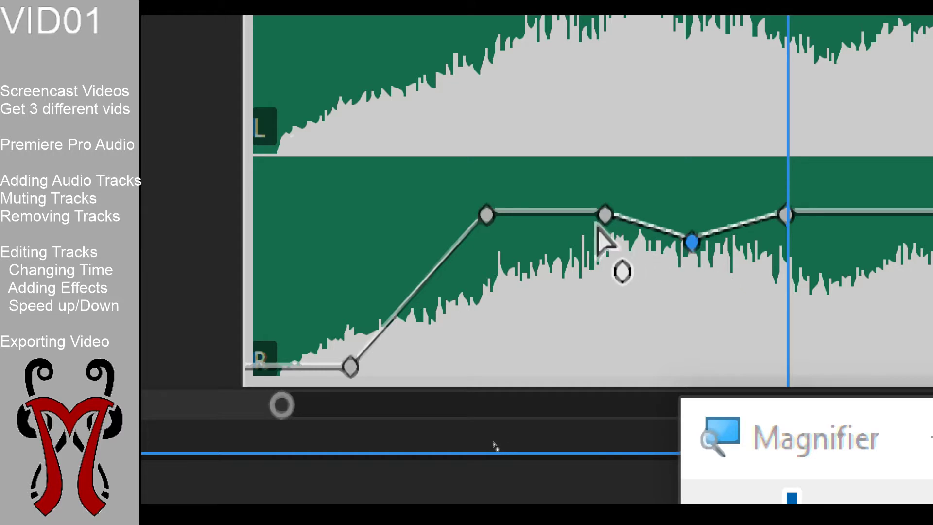
pyautogui.moveTo(605, 214); pyautogui.dragTo(603, 242)
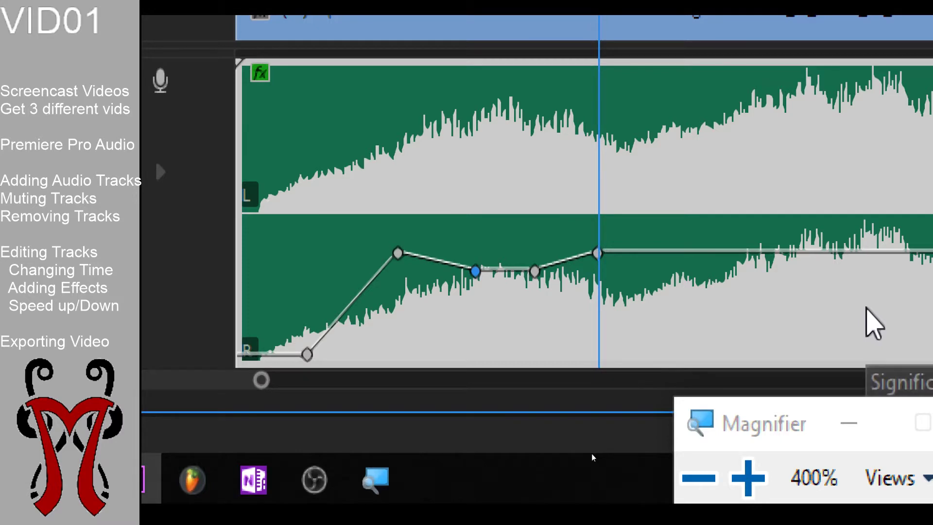
# Step: Reshape the Significant.wav volume curve by deepening the dip, moving the last keyframe to about 21 seconds and lowering the second keyframe slightly
pyautogui.press('super+minus')
pyautogui.press('super+minus')
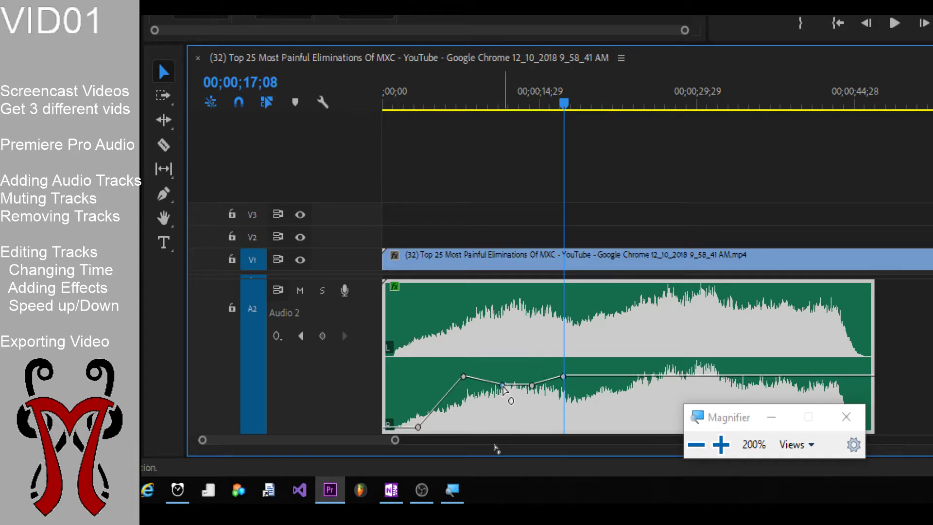
pyautogui.moveTo(503, 386); pyautogui.dragTo(608, 378)
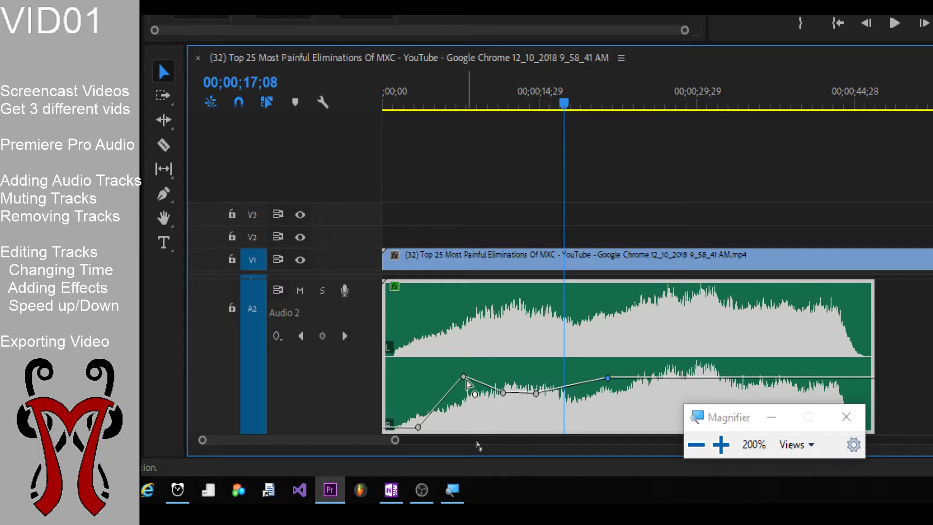
pyautogui.moveTo(464, 377); pyautogui.dragTo(458, 382)
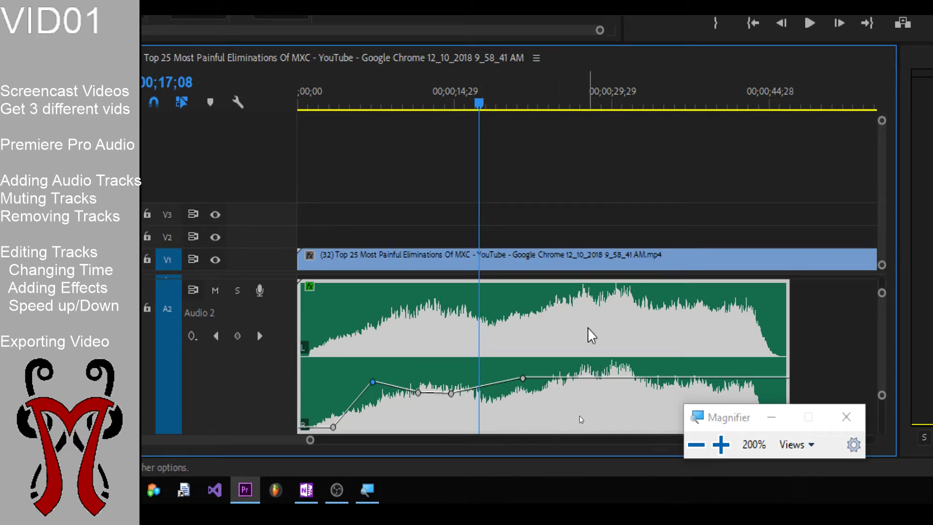
pyautogui.press('super+Escape')
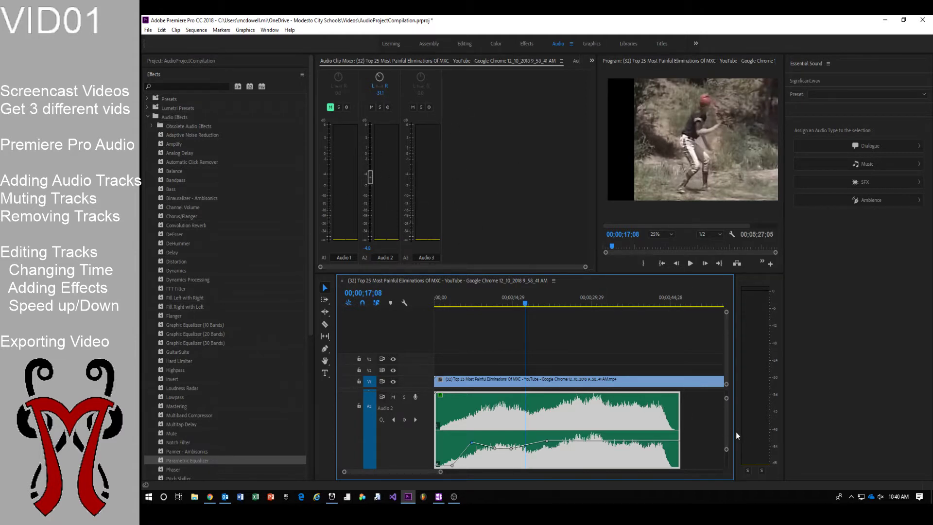
pyautogui.scroll(-3, 729, 429)
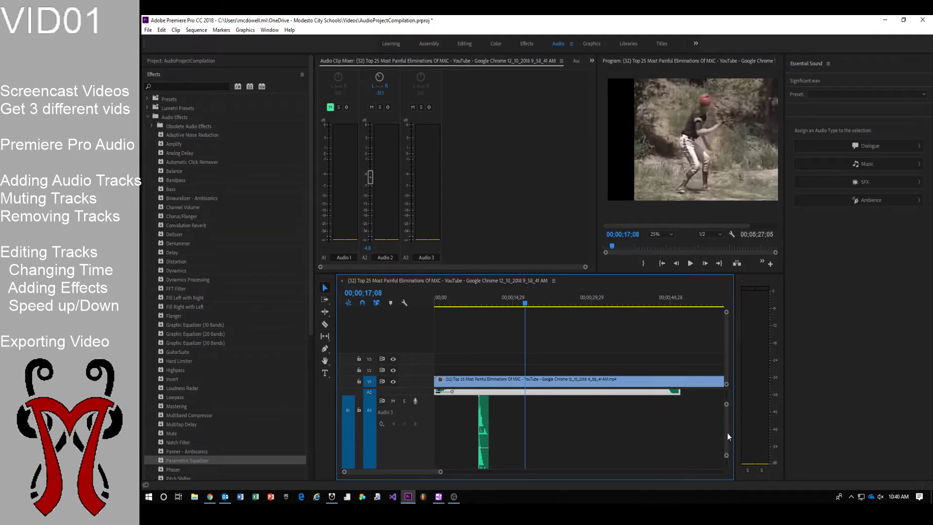
pyautogui.scroll(2, 729, 432)
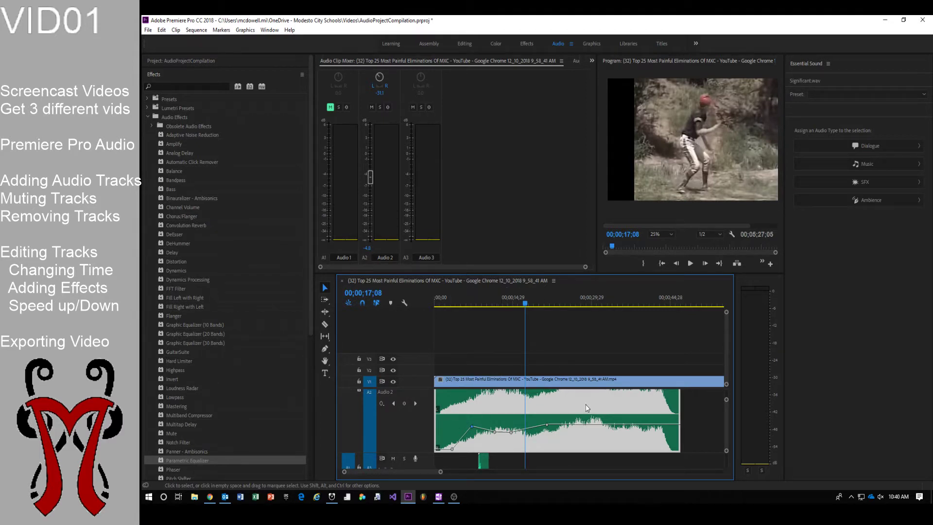
pyautogui.scroll(2, 726, 418)
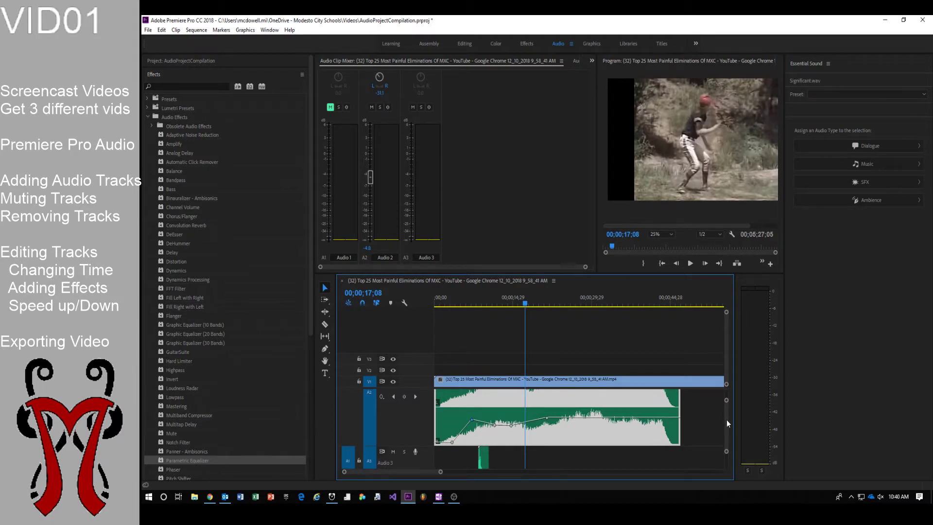
pyautogui.scroll(-2, 726, 416)
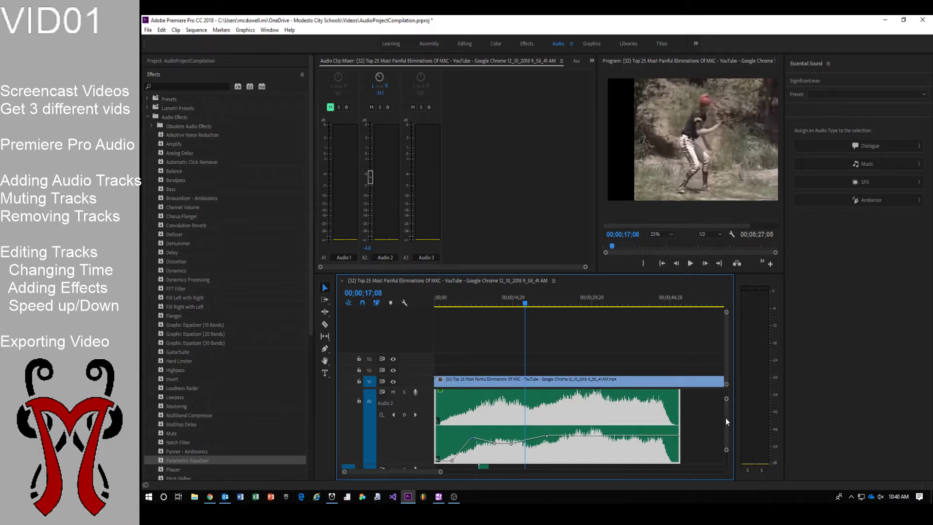
pyautogui.scroll(-1, 726, 418)
pyautogui.scroll(-3, 727, 419)
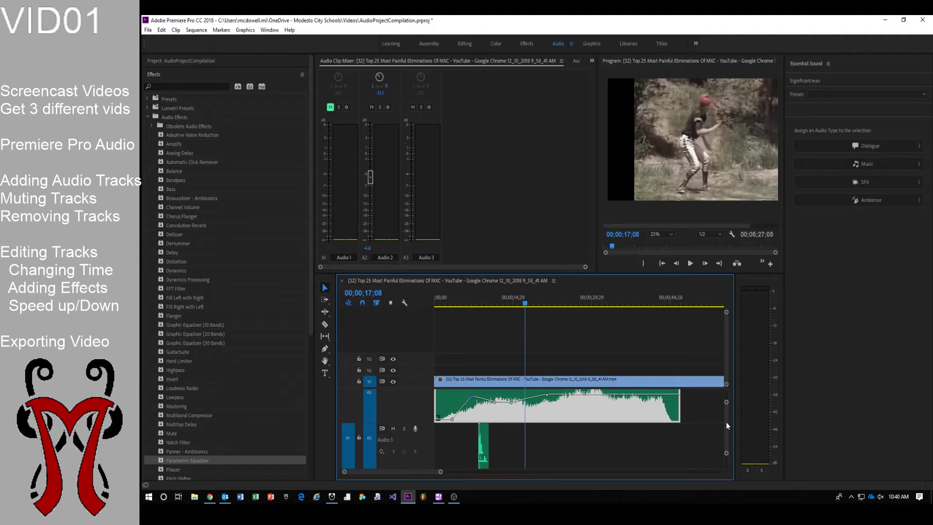
pyautogui.scroll(-2, 726, 426)
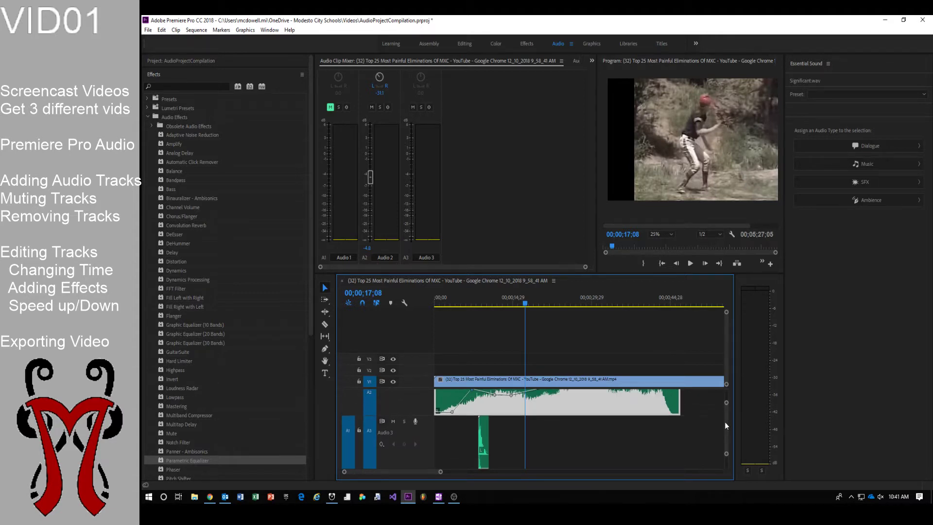
pyautogui.scroll(3, 724, 422)
pyautogui.scroll(-5, 724, 421)
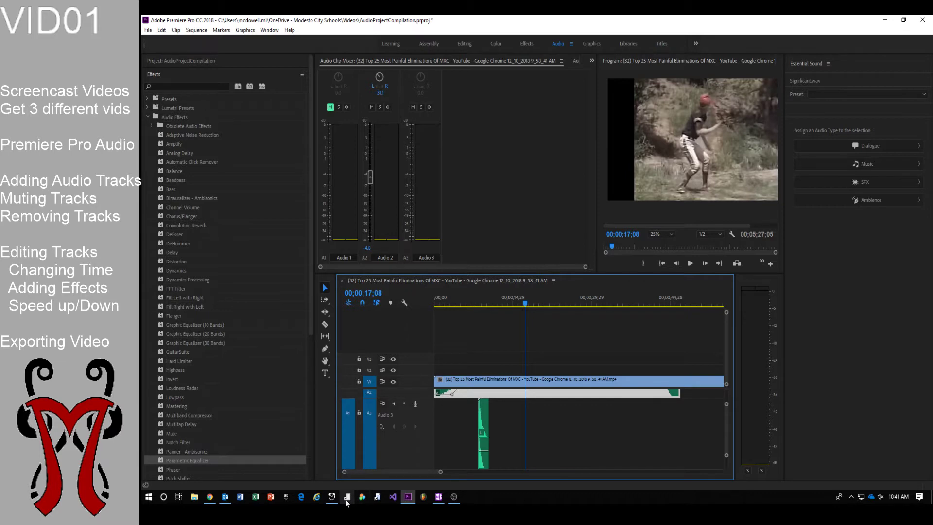
# Step: Switch to File Explorer and open the Samples folder under Johansen Folders (T:), Class Folders, Digital Audio
pyautogui.click(195, 496)
pyautogui.moveTo(591, 124); pyautogui.dragTo(696, 80)
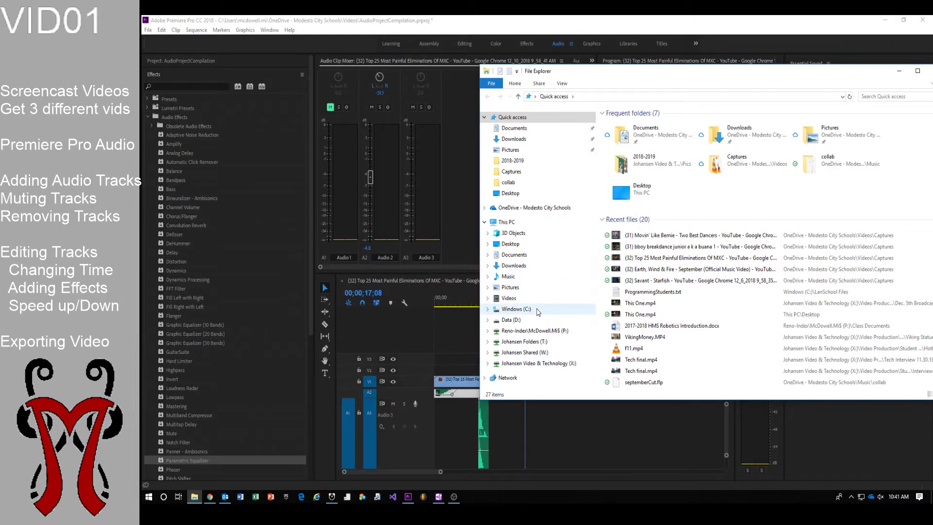
pyautogui.press('super+plus')
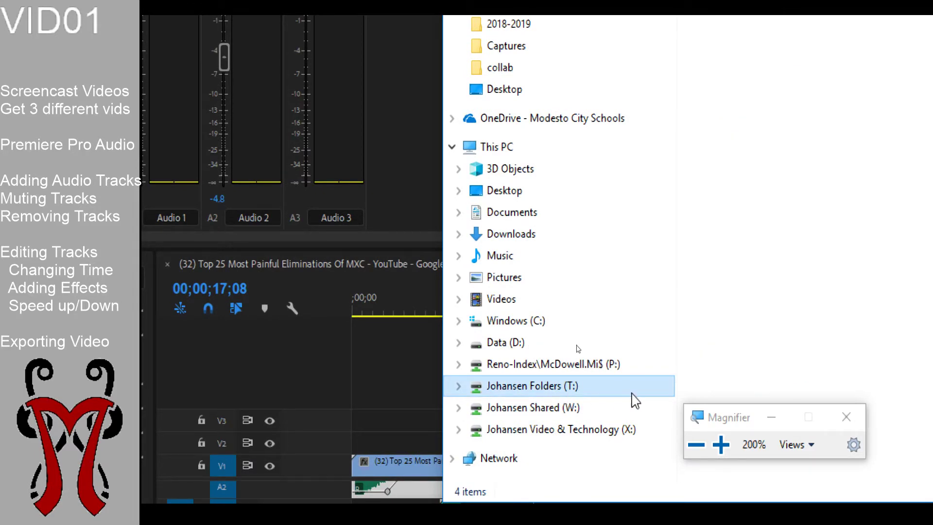
pyautogui.click(542, 394)
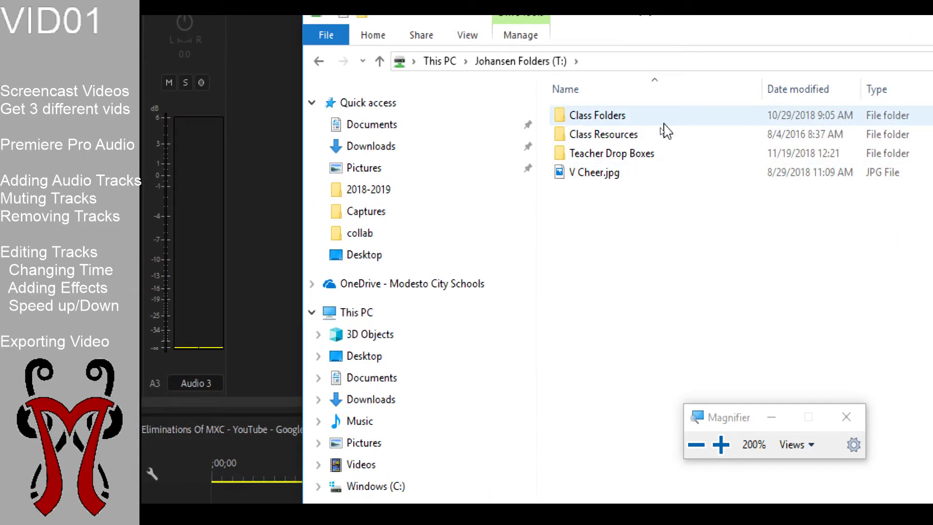
pyautogui.doubleClick(679, 97)
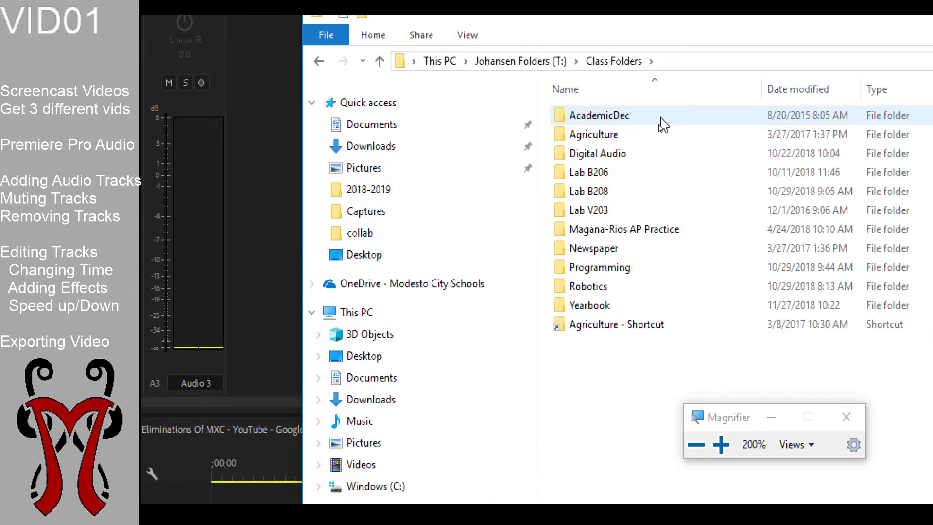
pyautogui.doubleClick(635, 152)
pyautogui.doubleClick(617, 139)
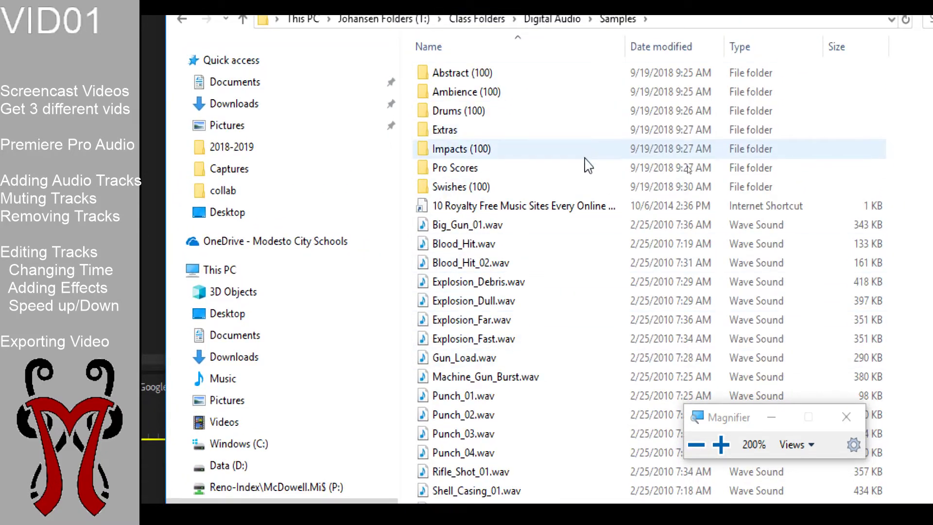
# Step: Look through the Impacts (100) sound files, go back to the Samples folder and return to Premiere Pro
pyautogui.doubleClick(542, 155)
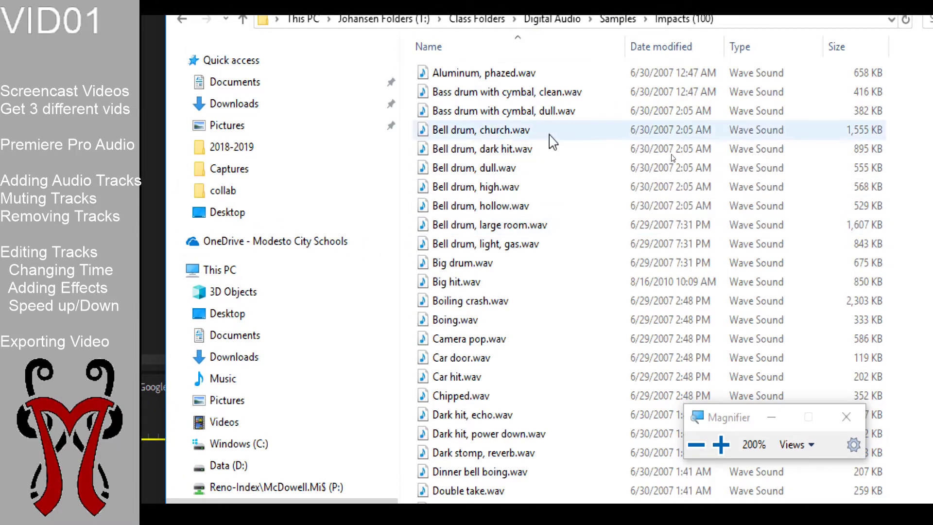
pyautogui.scroll(-6, 534, 371)
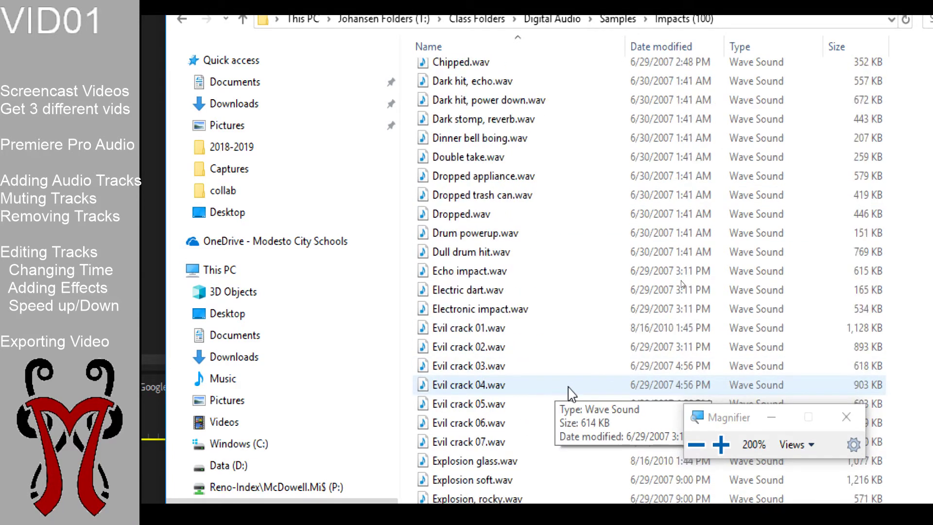
pyautogui.scroll(7, 567, 387)
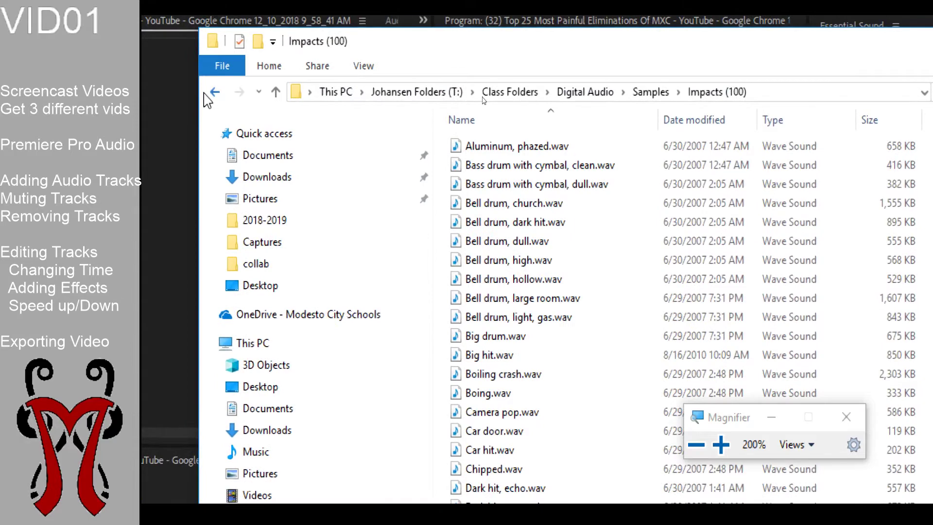
pyautogui.click(214, 92)
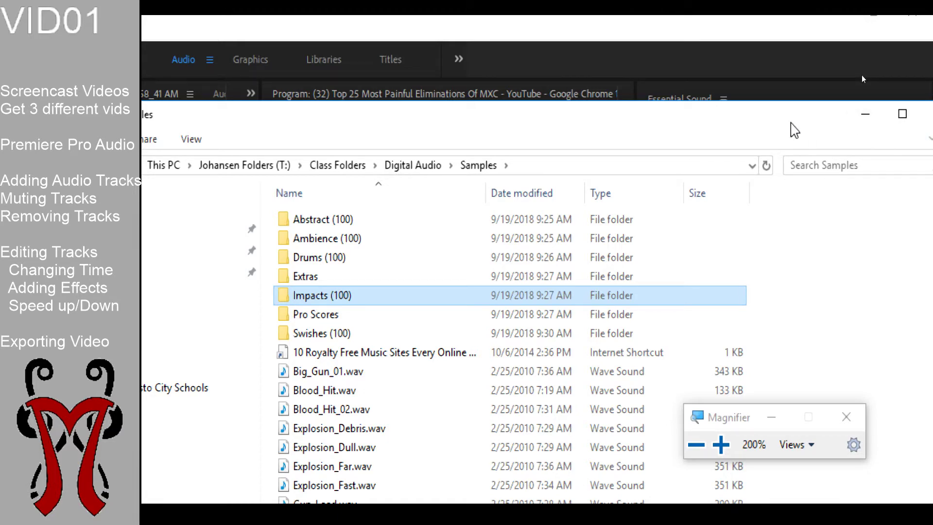
pyautogui.click(787, 145)
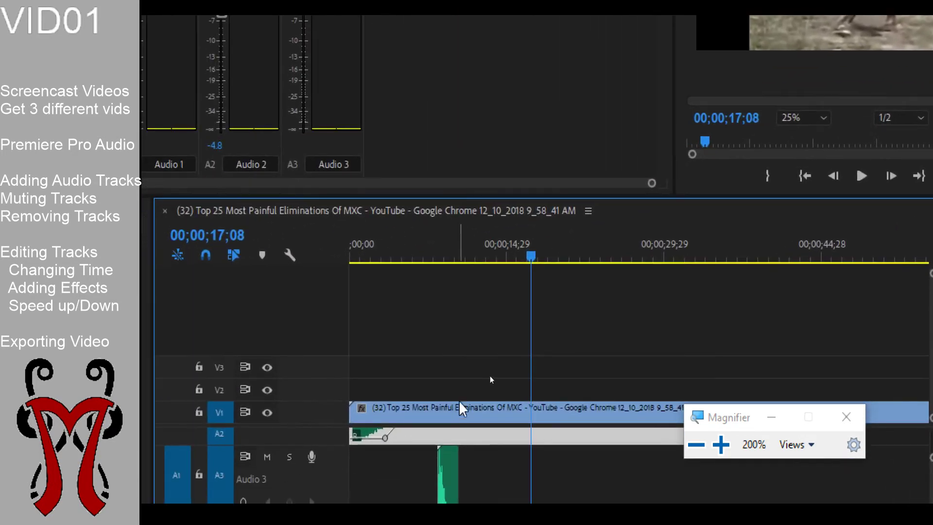
# Step: Play the sequence from about 00;00;07;15 through the explosion clip on Audio 3, stopping at about 00;00;09;19
pyautogui.hscroll(2, 540, 377)
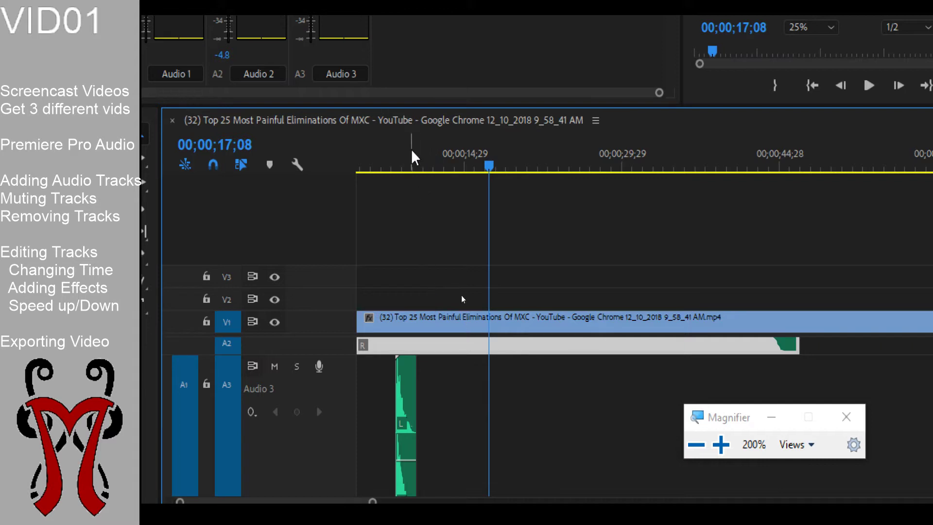
pyautogui.moveTo(411, 156); pyautogui.dragTo(390, 153)
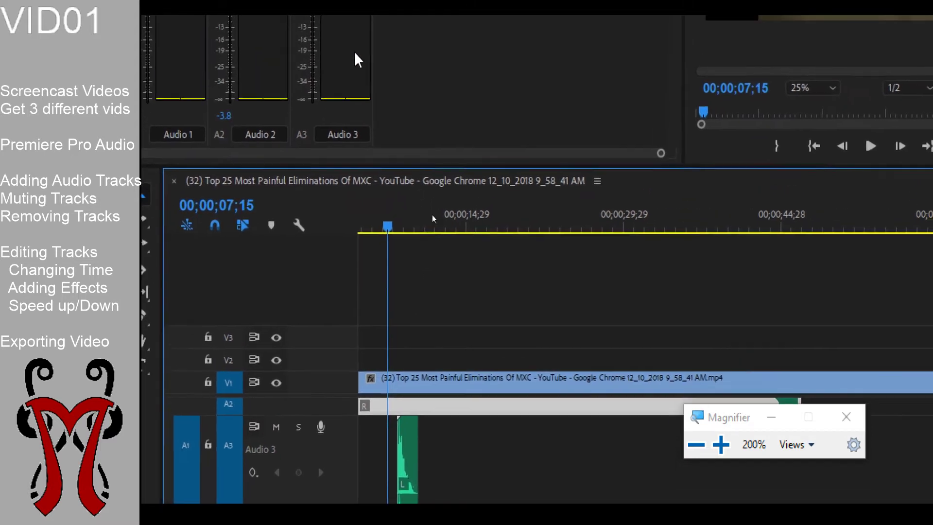
pyautogui.press('space')
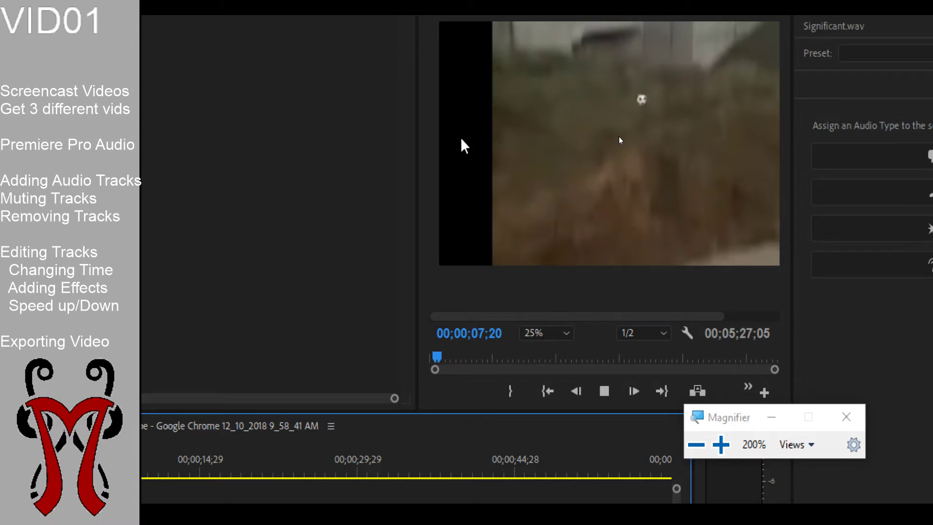
pyautogui.press('space')
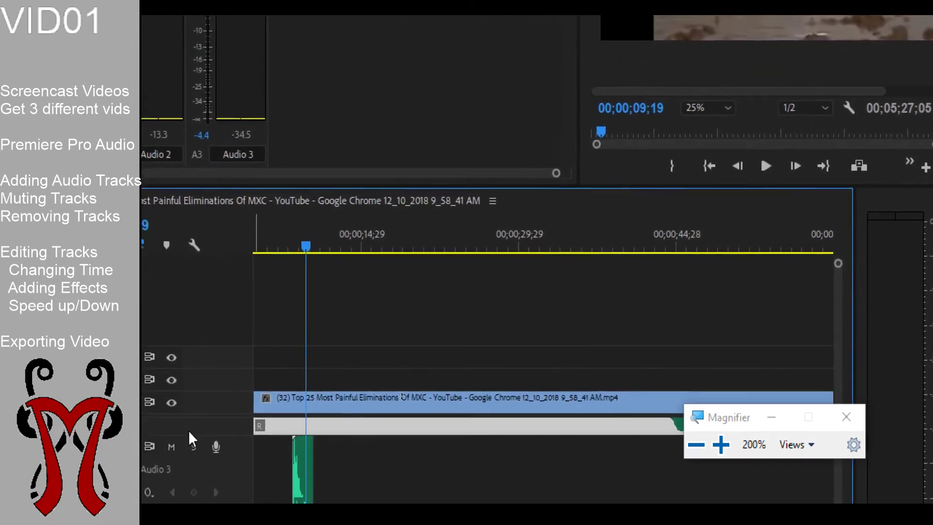
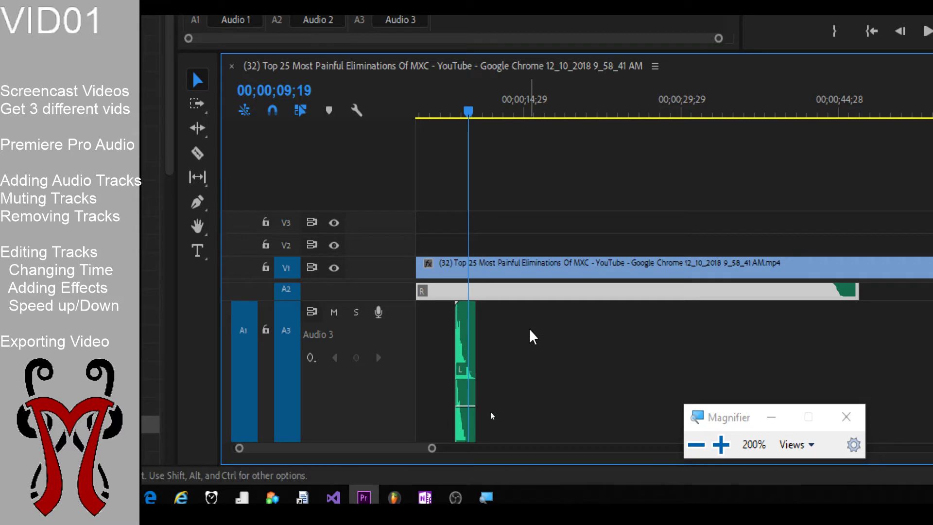
# Step: Turn off the screen magnification, check the live stream in OBS and return to Premiere Pro
pyautogui.press('super+Escape')
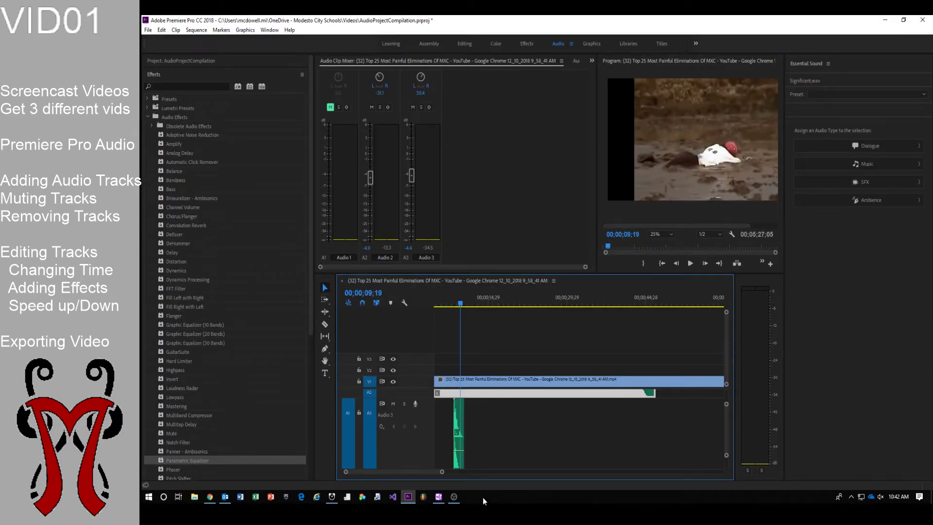
pyautogui.click(454, 497)
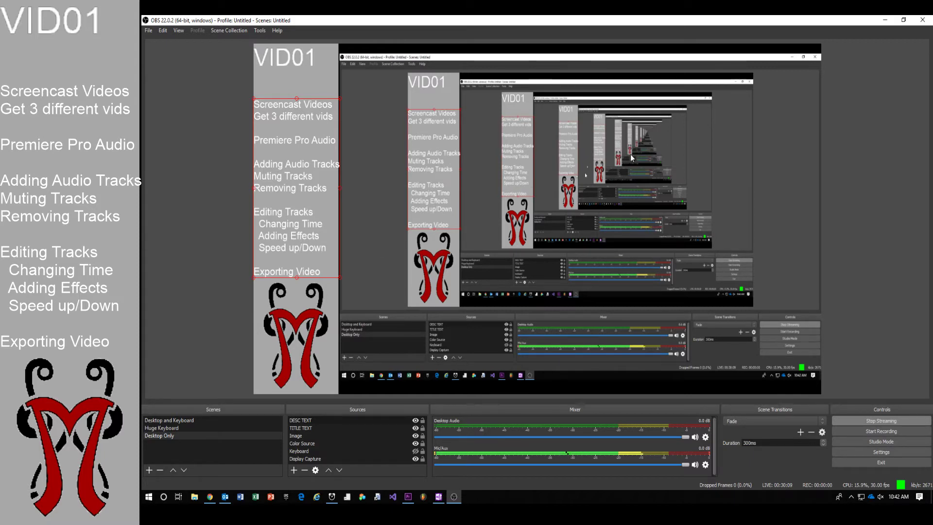
pyautogui.click(885, 20)
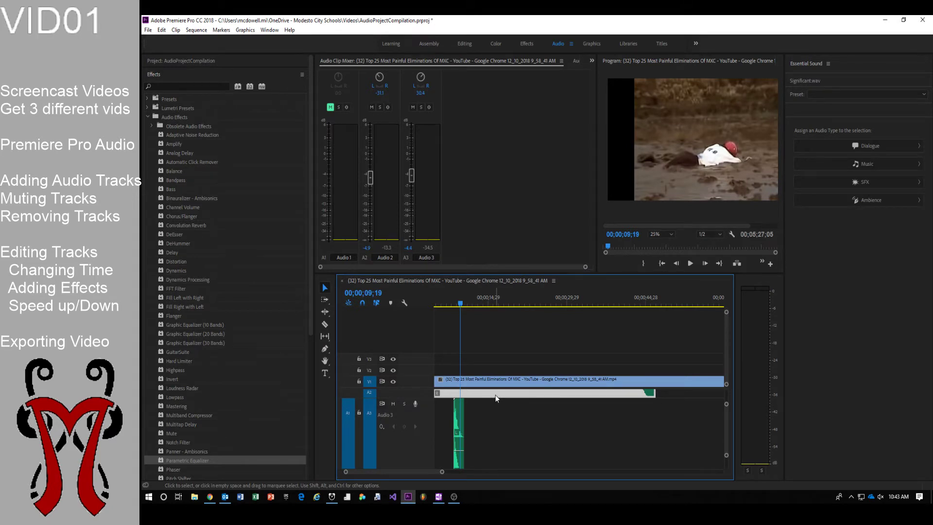
# Step: Change the Significant.wav clip's speed with Speed/Duration, trying 200% before applying 50%
pyautogui.rightClick(494, 395)
pyautogui.rightClick(489, 395)
pyautogui.rightClick(489, 394)
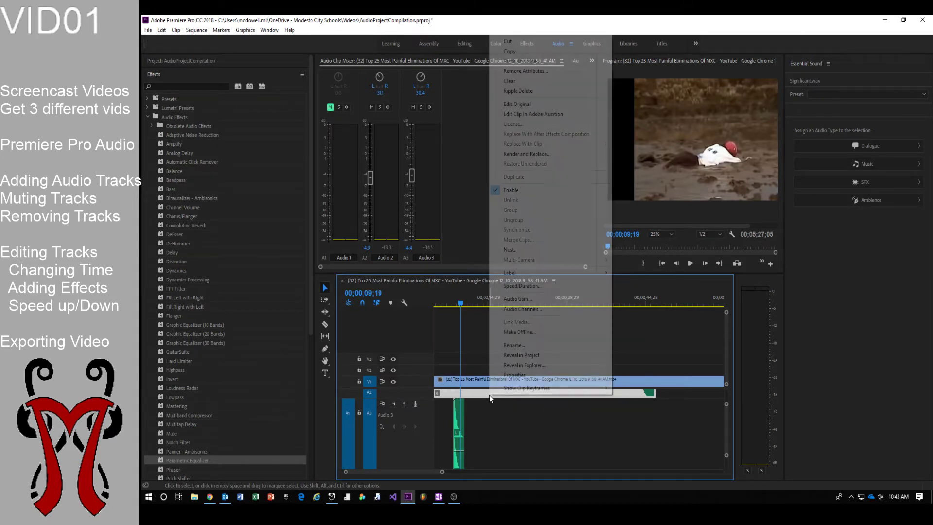
pyautogui.press('super+plus')
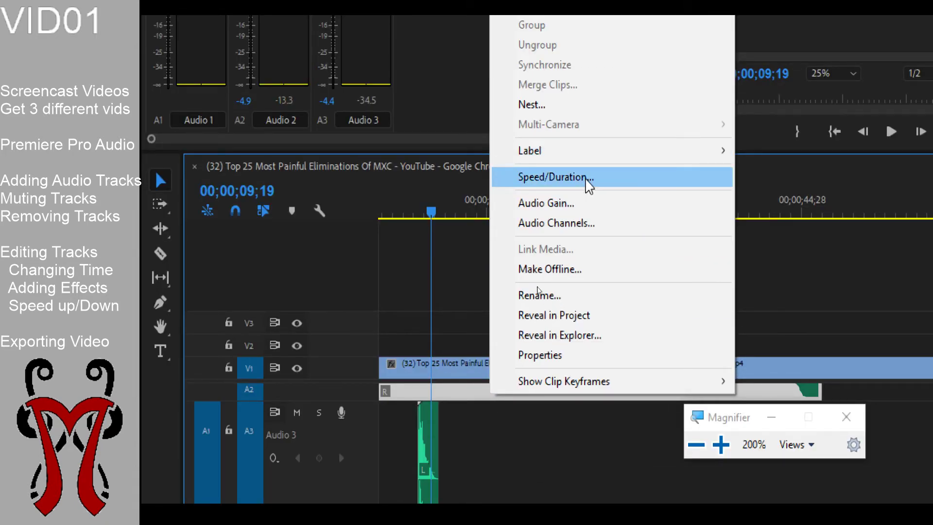
pyautogui.click(553, 181)
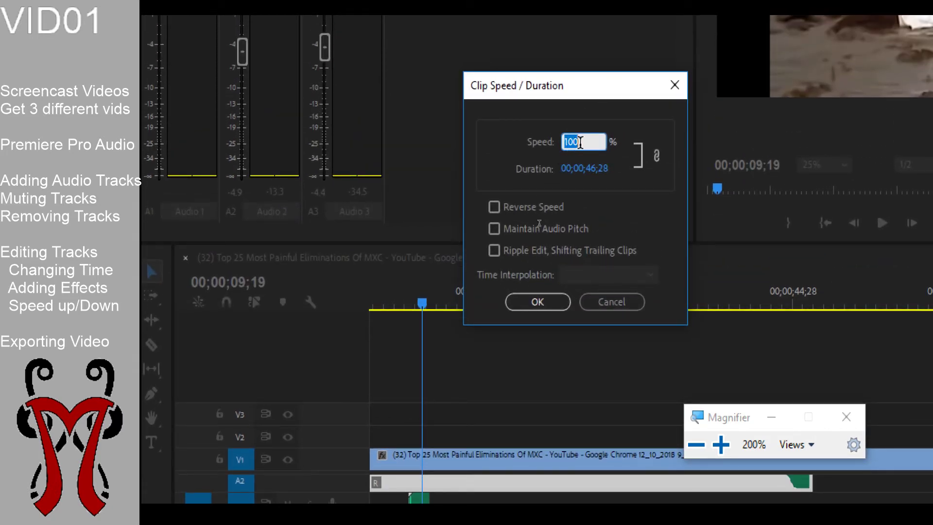
pyautogui.write('200')
pyautogui.moveTo(583, 142); pyautogui.dragTo(535, 145)
pyautogui.write('50')
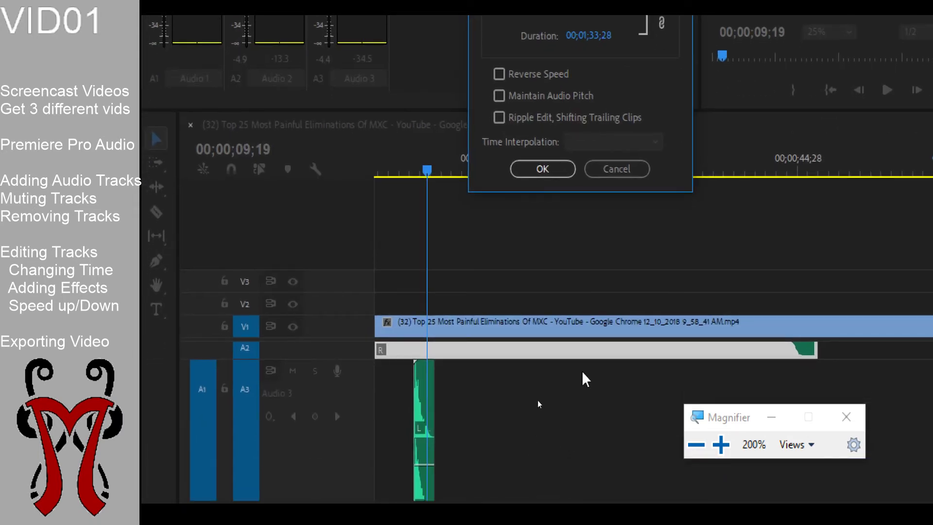
pyautogui.click(544, 168)
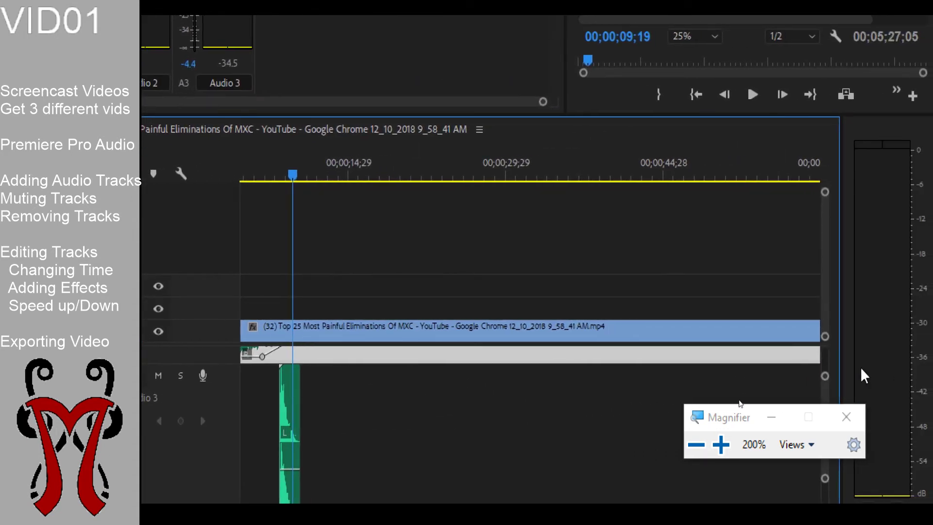
# Step: Play the sequence from the very beginning to about 16 seconds to hear the slowed Significant.wav audio
pyautogui.click(263, 175)
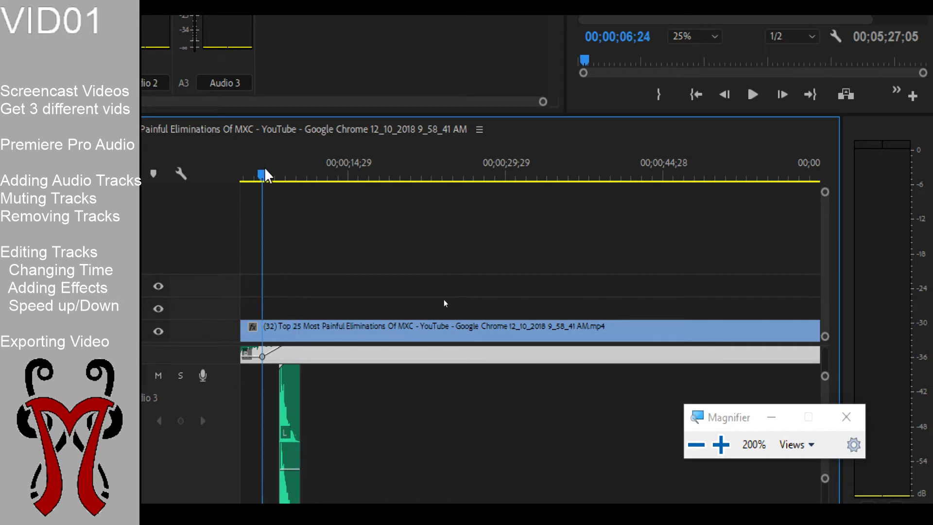
pyautogui.moveTo(265, 174); pyautogui.dragTo(226, 174)
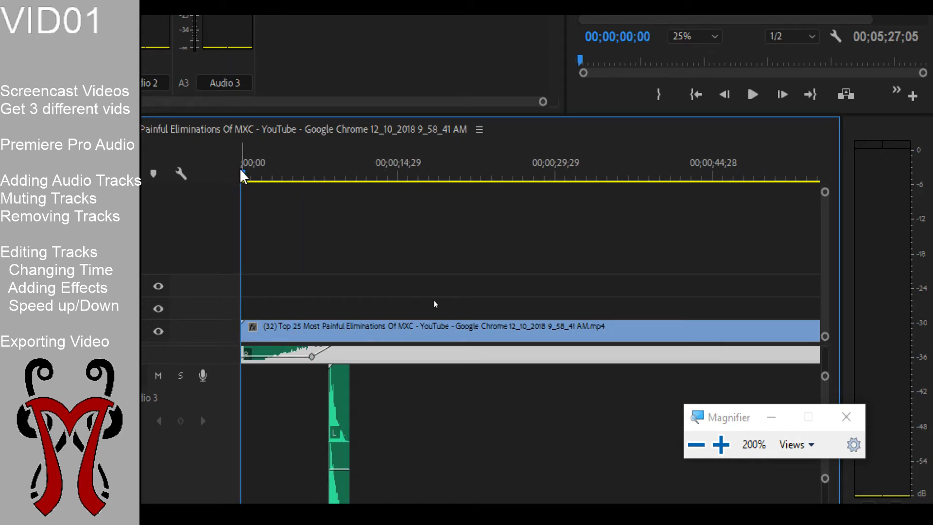
pyautogui.press('space')
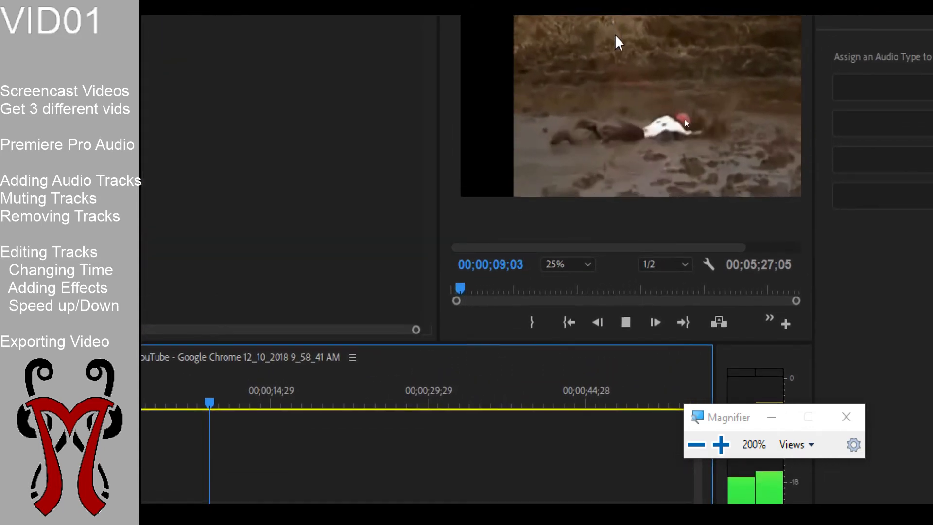
pyautogui.press('space')
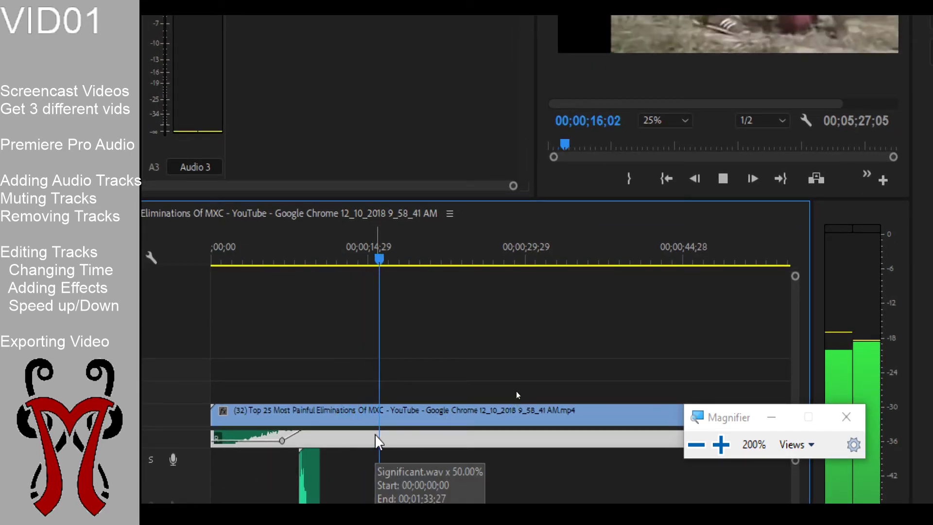
pyautogui.press('space')
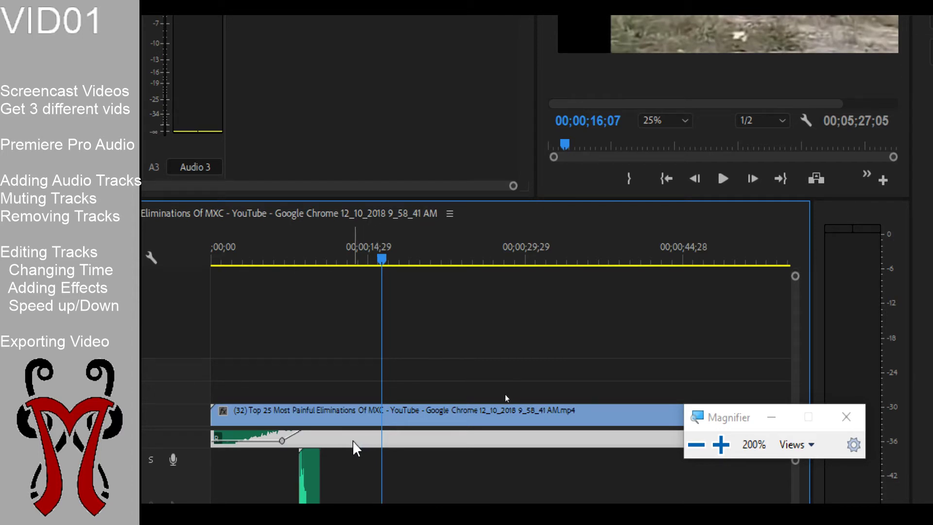
# Step: Set the Significant.wav clip's speed back to 100% and turn on Maintain Audio Pitch
pyautogui.moveTo(733, 416); pyautogui.dragTo(768, 230)
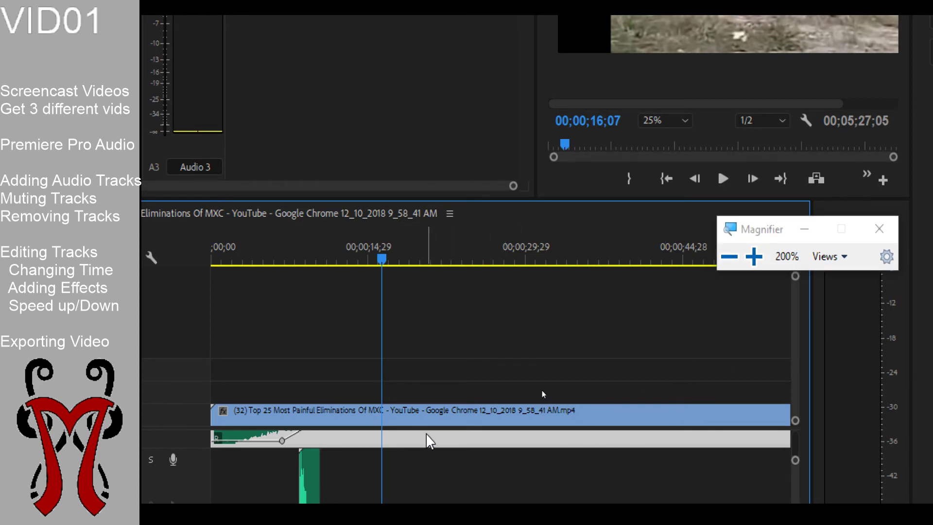
pyautogui.rightClick(409, 436)
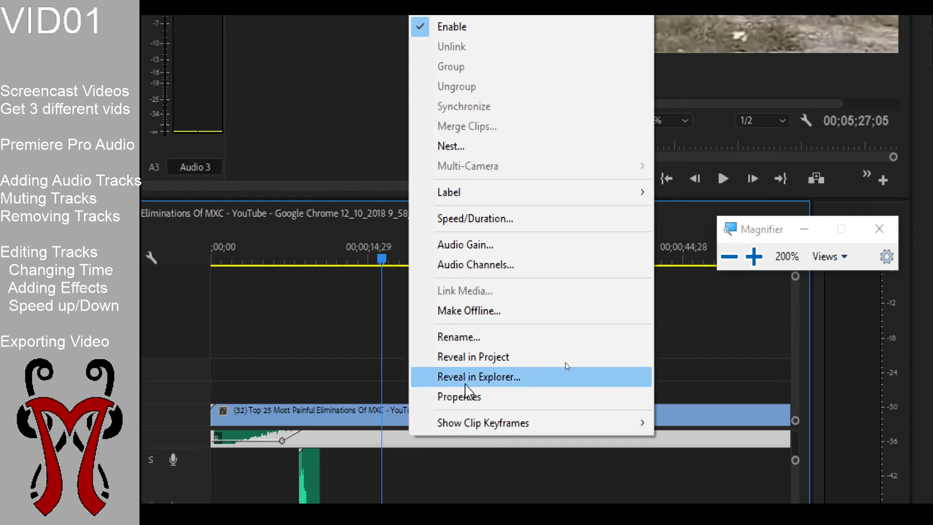
pyautogui.click(498, 220)
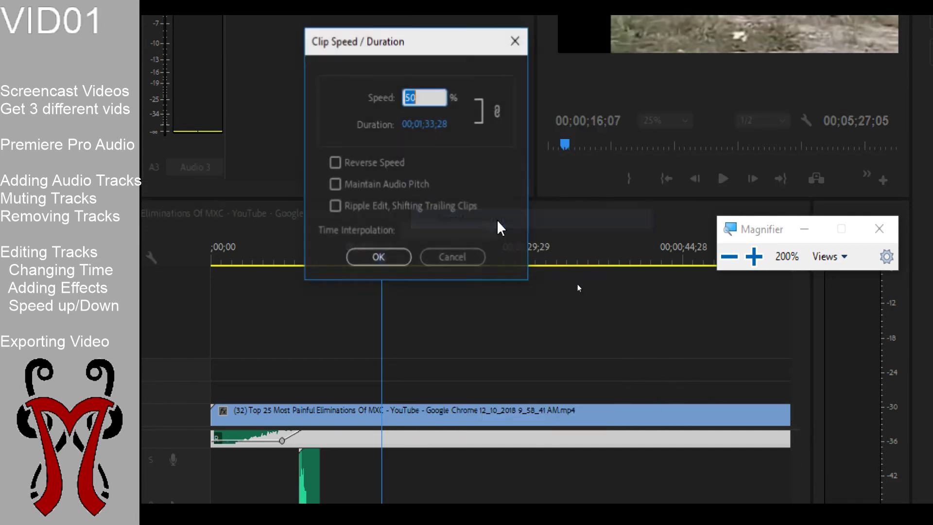
pyautogui.write('100')
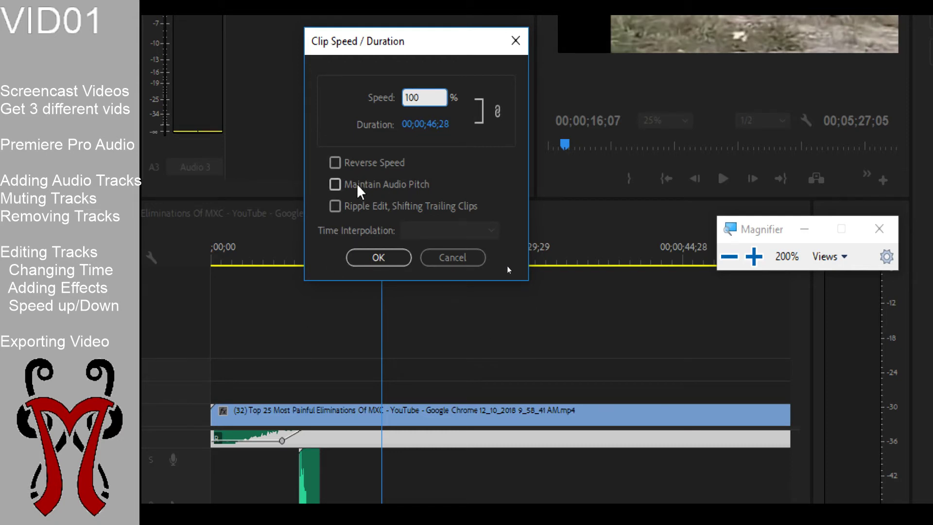
pyautogui.click(336, 185)
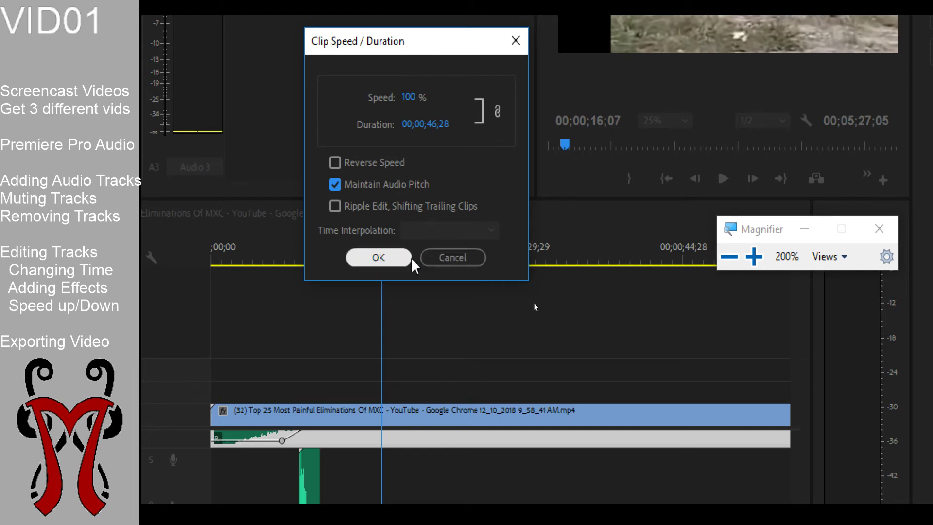
pyautogui.click(397, 260)
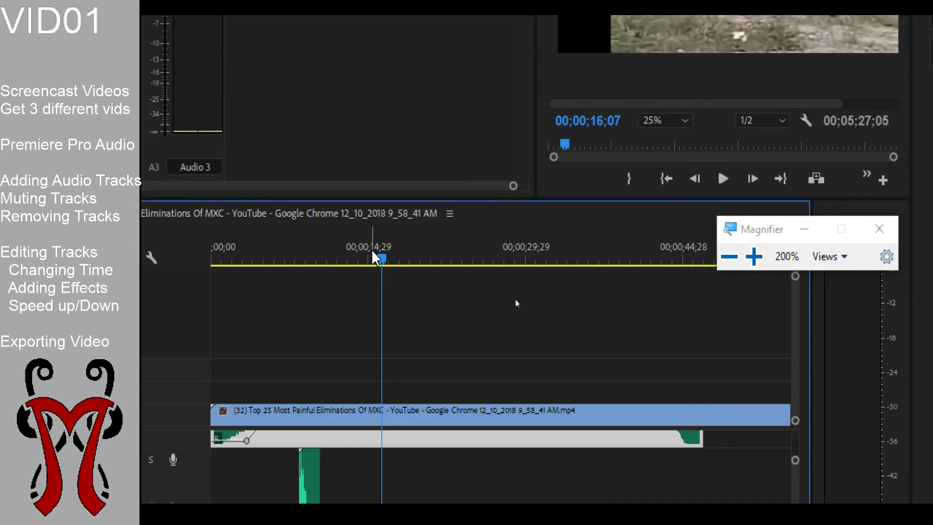
# Step: Open the media export settings for the MXC sequence and position the dialog so it is fully in view
pyautogui.press('super+Escape')
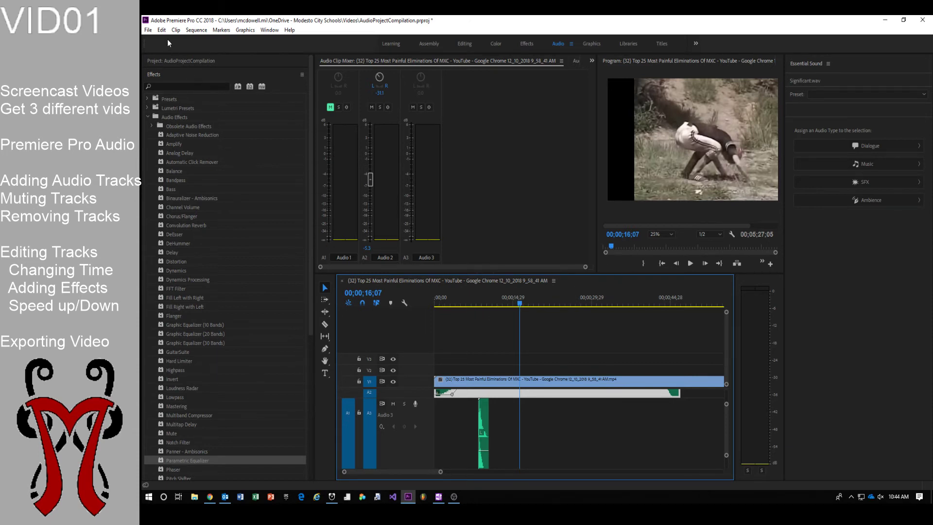
pyautogui.press('super+plus')
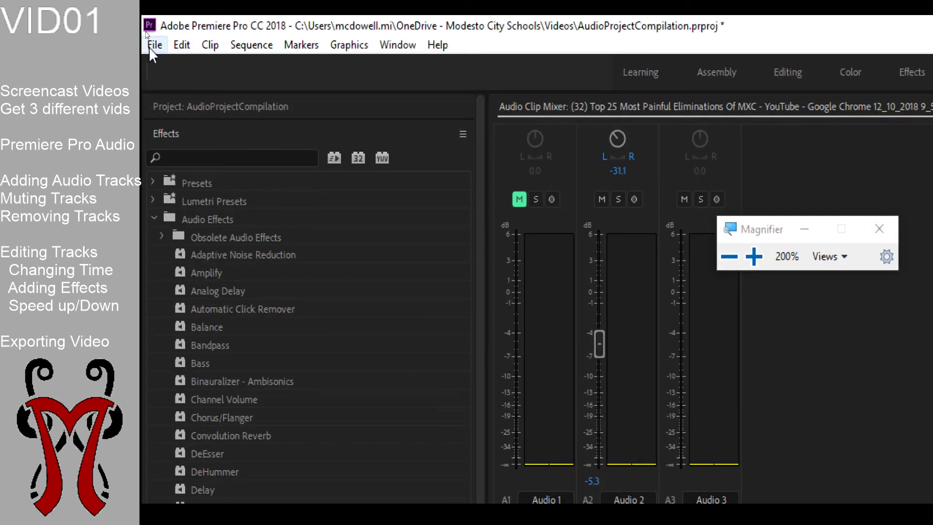
pyautogui.click(149, 49)
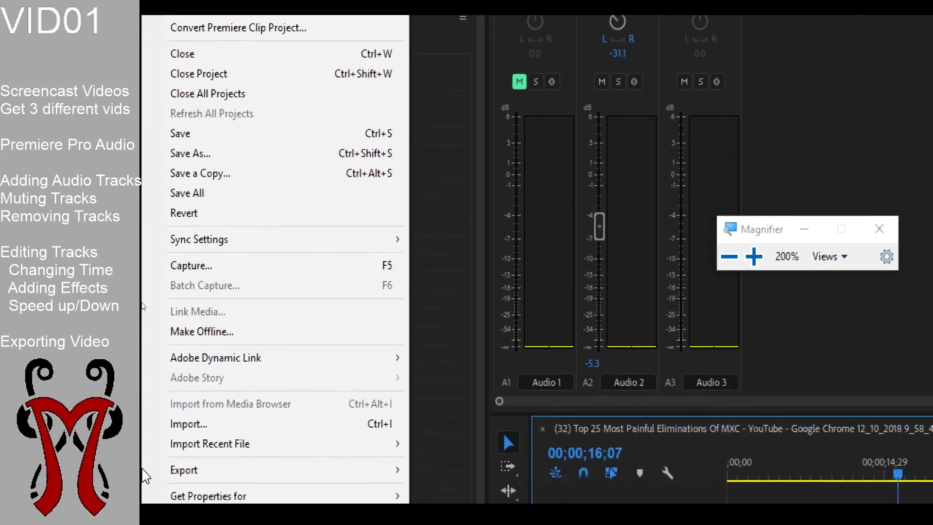
pyautogui.moveTo(225, 428)
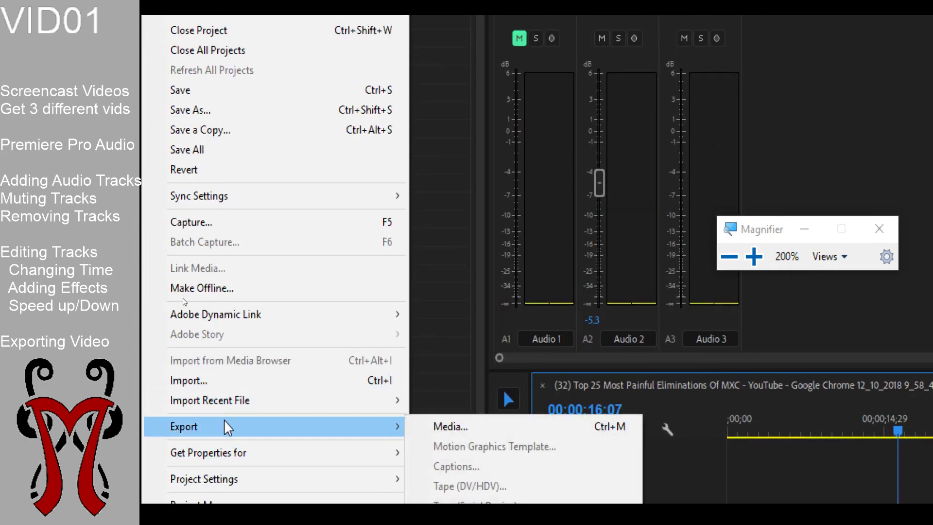
pyautogui.click(502, 431)
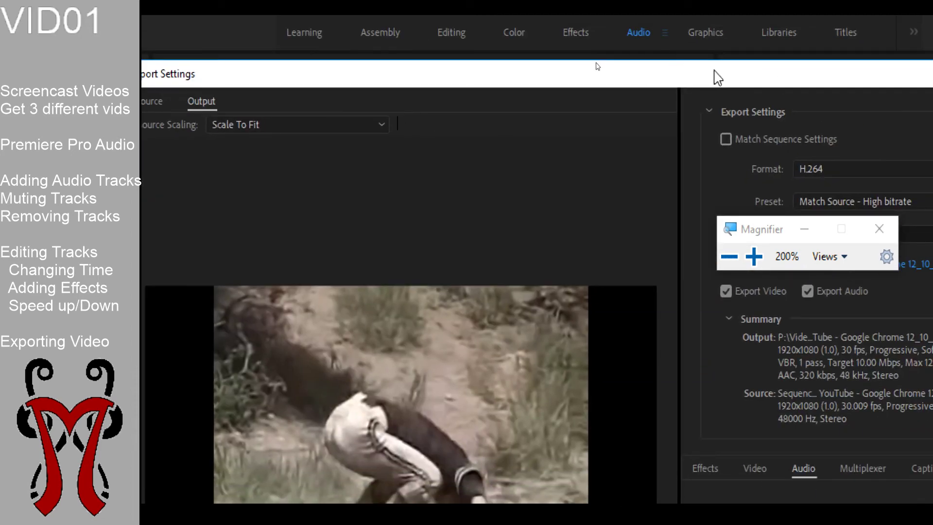
pyautogui.moveTo(714, 70); pyautogui.dragTo(690, 78)
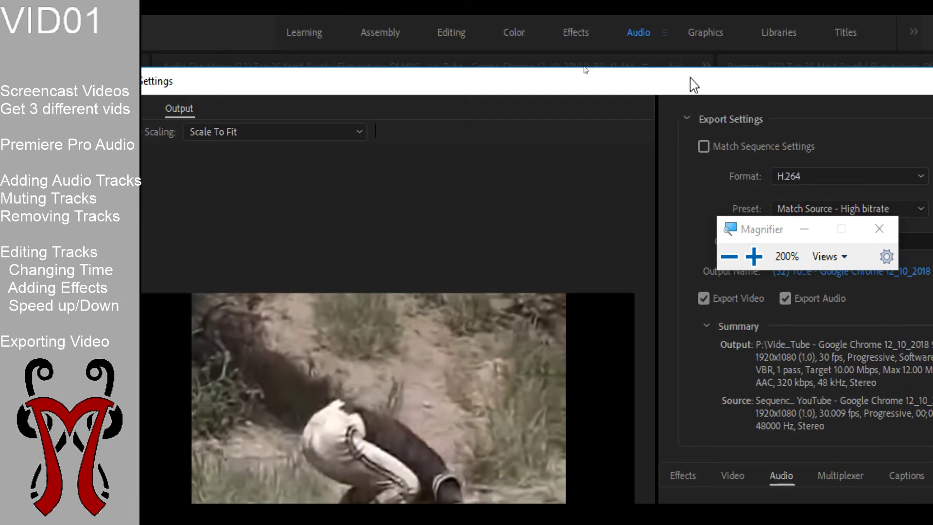
pyautogui.press('super+Escape')
pyautogui.moveTo(535, 71); pyautogui.dragTo(514, 63)
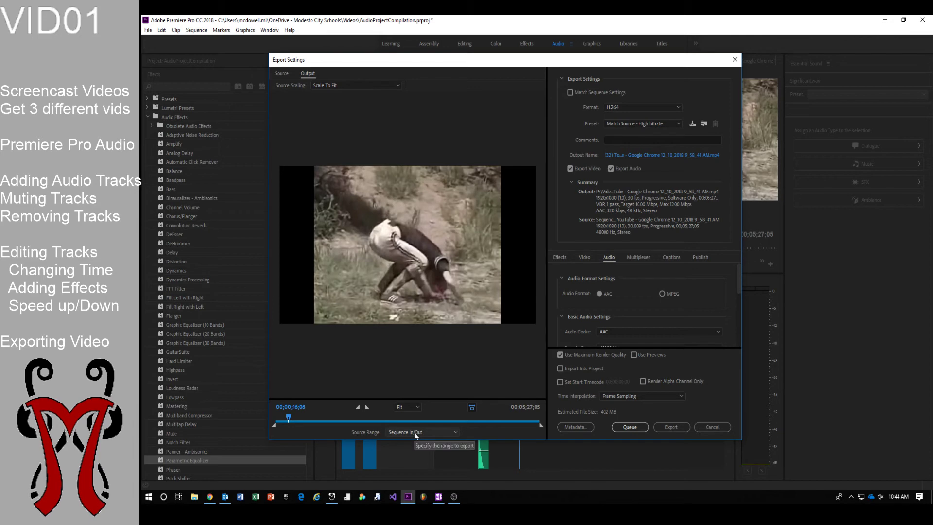
# Step: Set the export's source range to Entire Sequence and its format to H.264
pyautogui.press('super+plus')
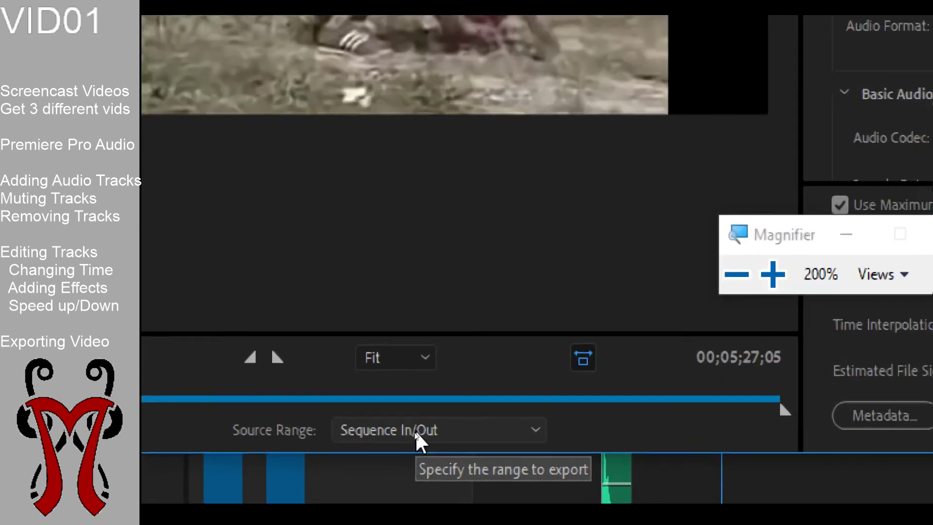
pyautogui.press('super+plus')
pyautogui.click(414, 431)
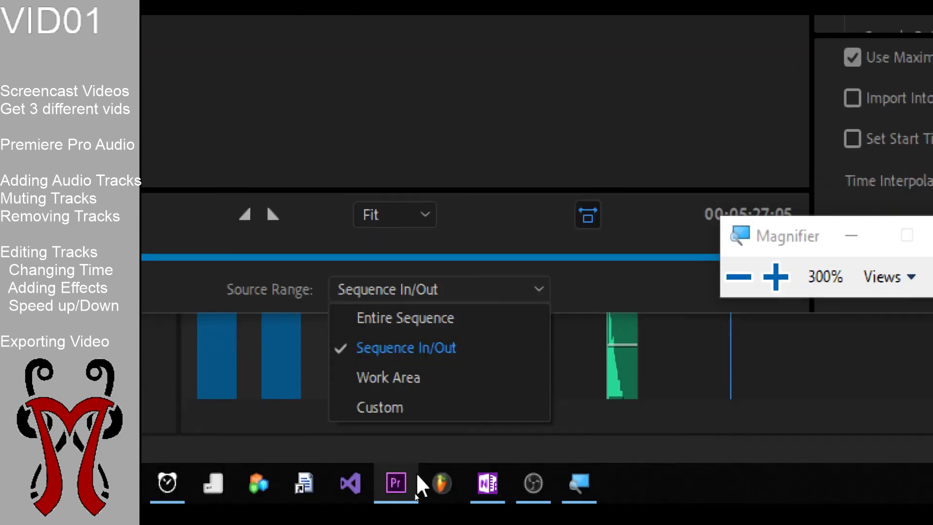
pyautogui.click(419, 324)
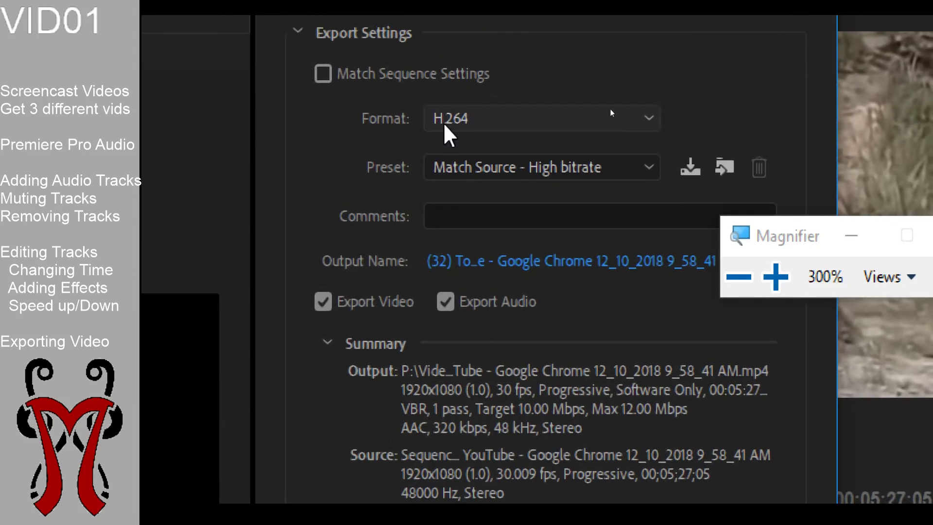
pyautogui.click(440, 118)
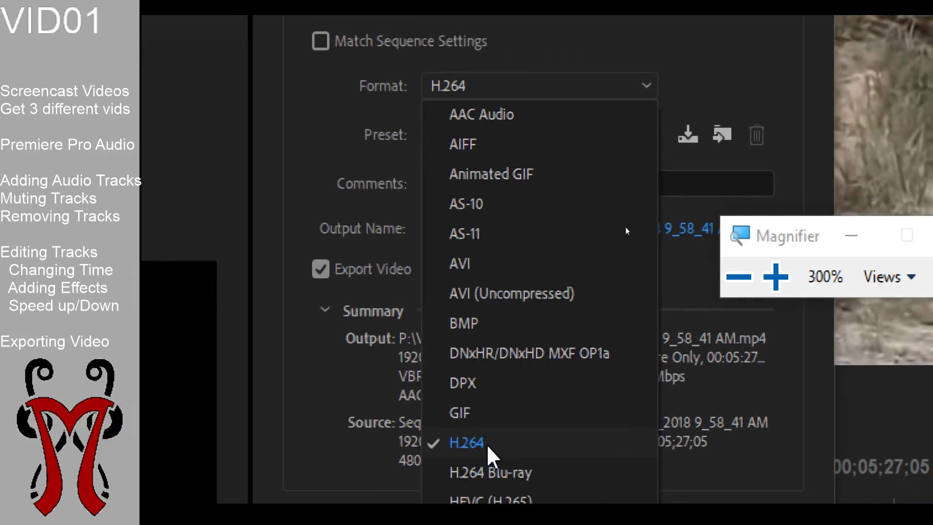
pyautogui.click(487, 444)
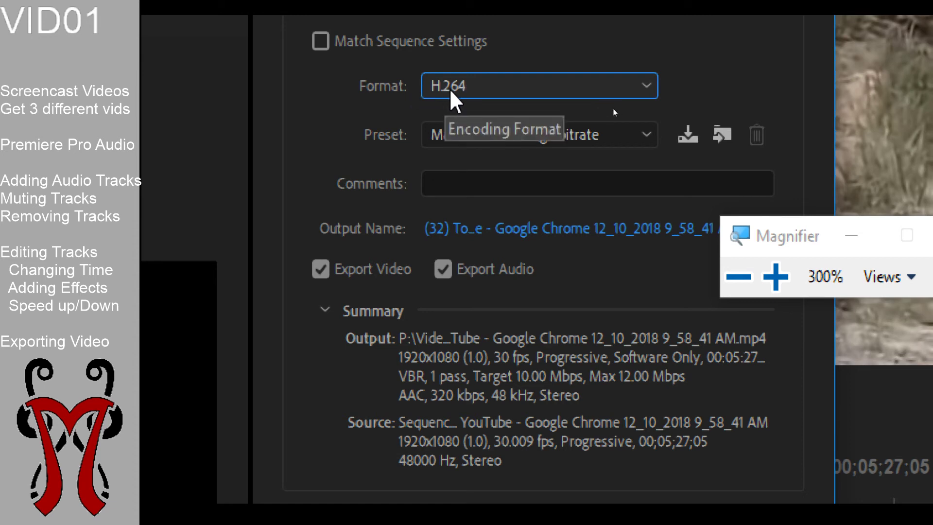
pyautogui.click(440, 264)
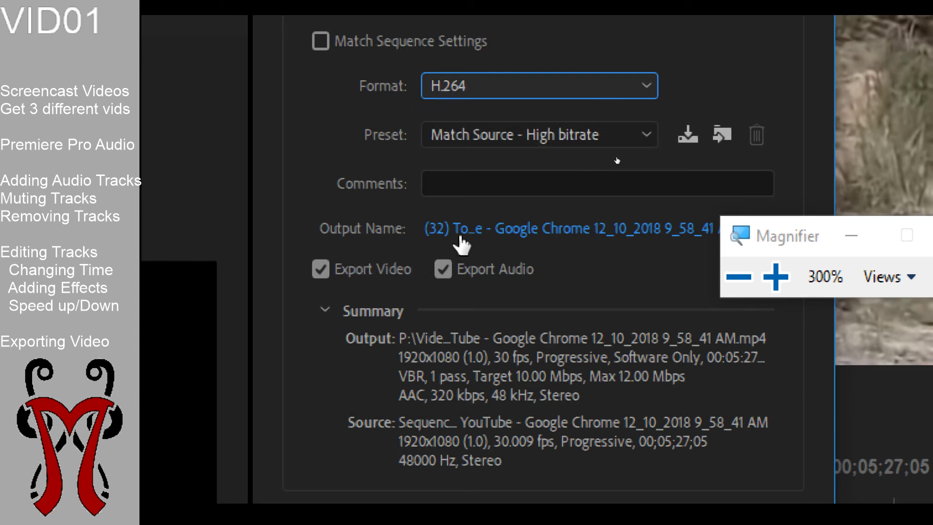
# Step: Set the export's output file to CompilationVideoWithMusic in the This PC Videos folder and check the resulting output path
pyautogui.click(576, 231)
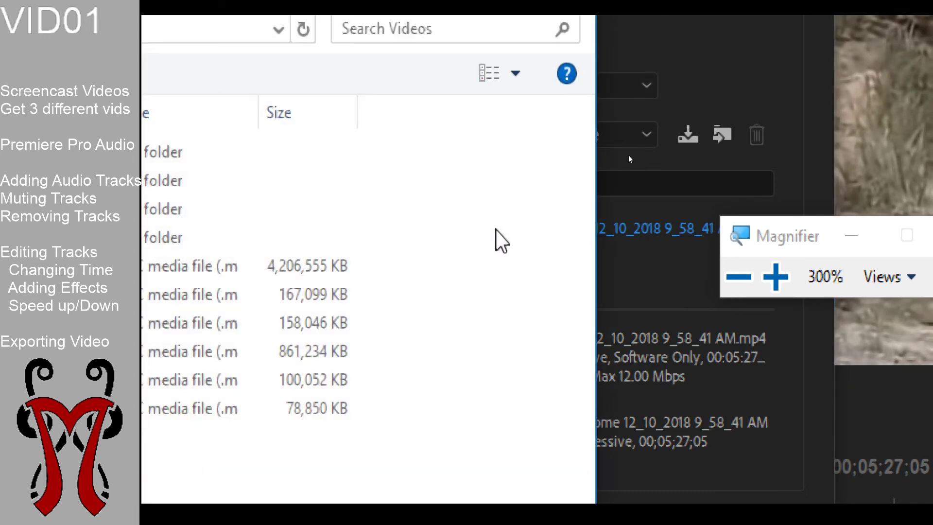
pyautogui.press('super+Escape')
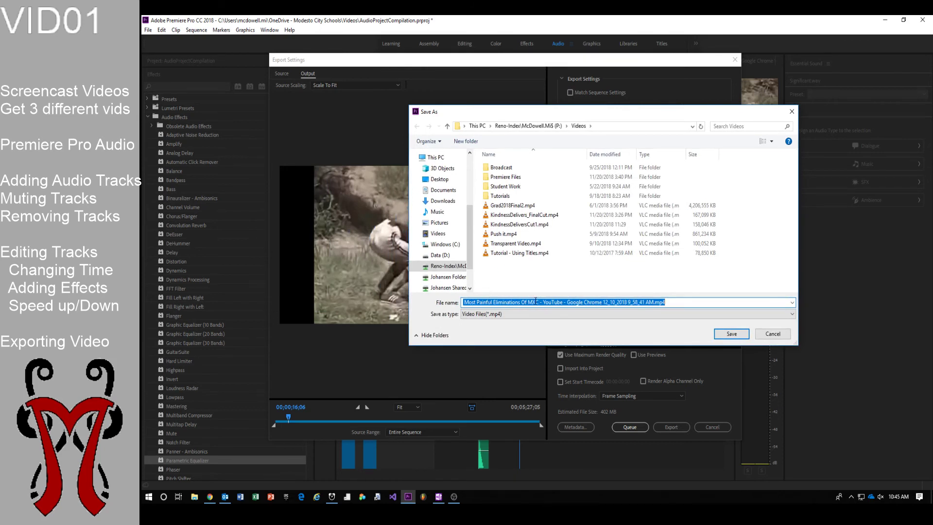
pyautogui.write('CompilationVideoWithMusic')
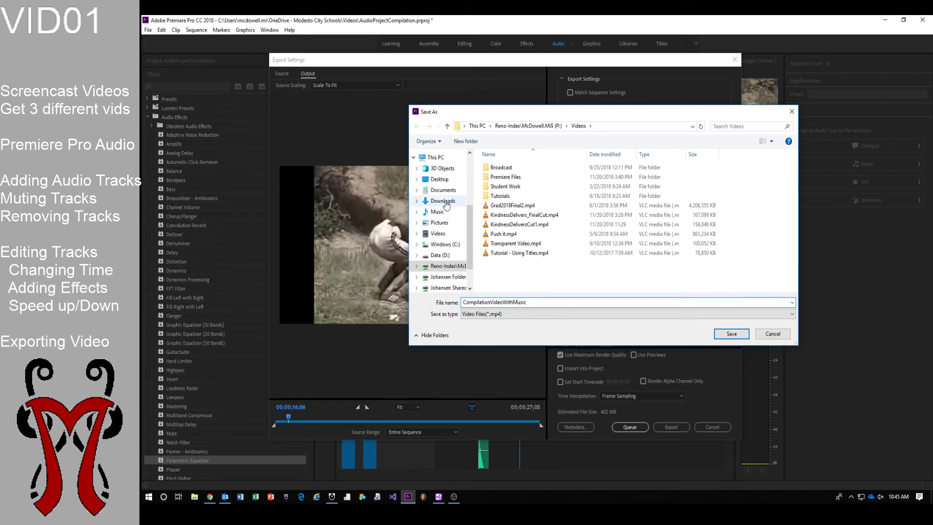
pyautogui.scroll(2, 472, 204)
pyautogui.scroll(-2, 470, 209)
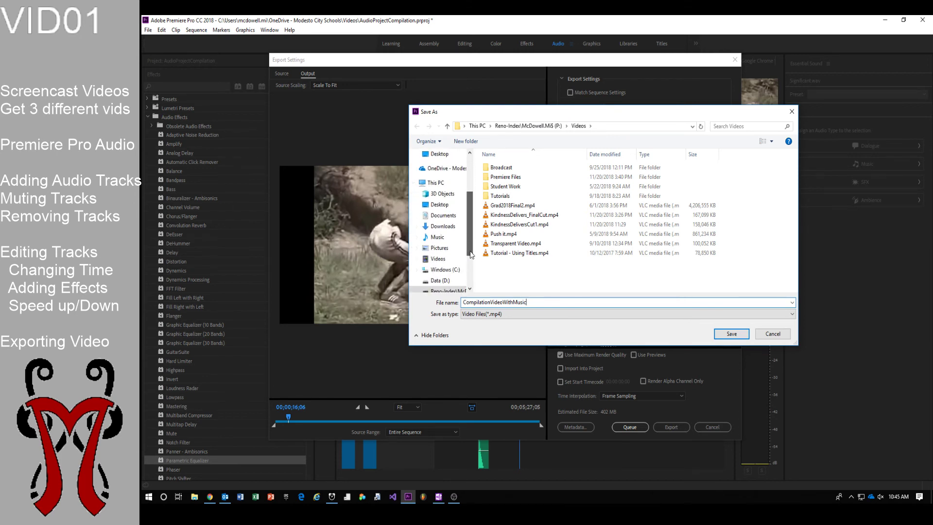
pyautogui.click(438, 259)
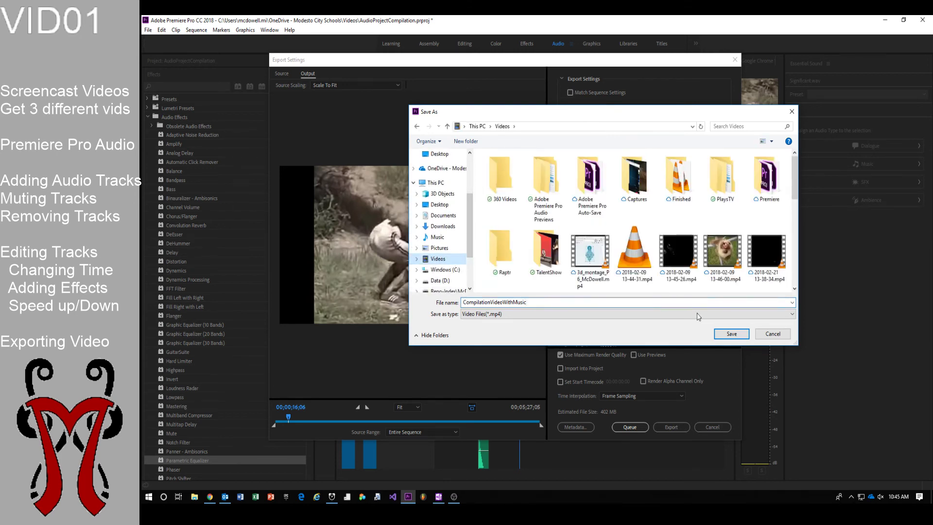
pyautogui.click(731, 334)
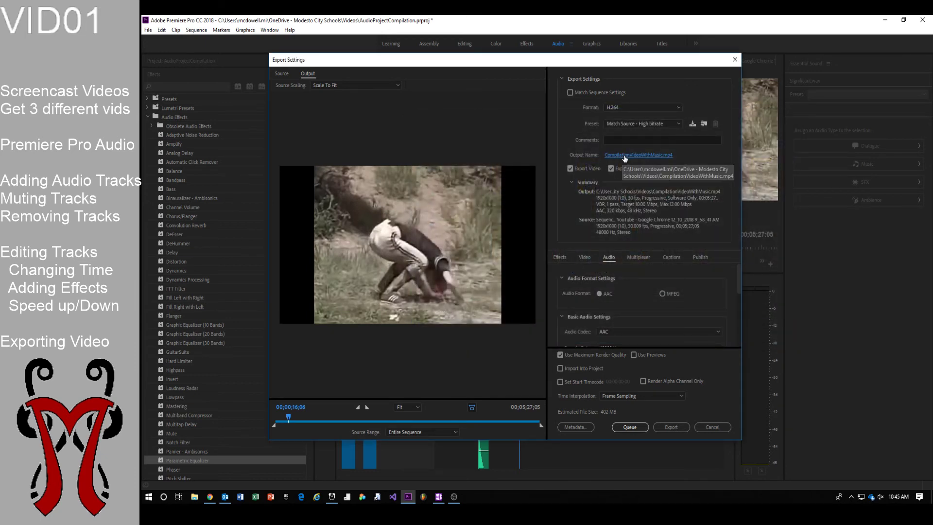
pyautogui.press('super+plus')
pyautogui.press('super+plus')
pyautogui.press('super+plus')
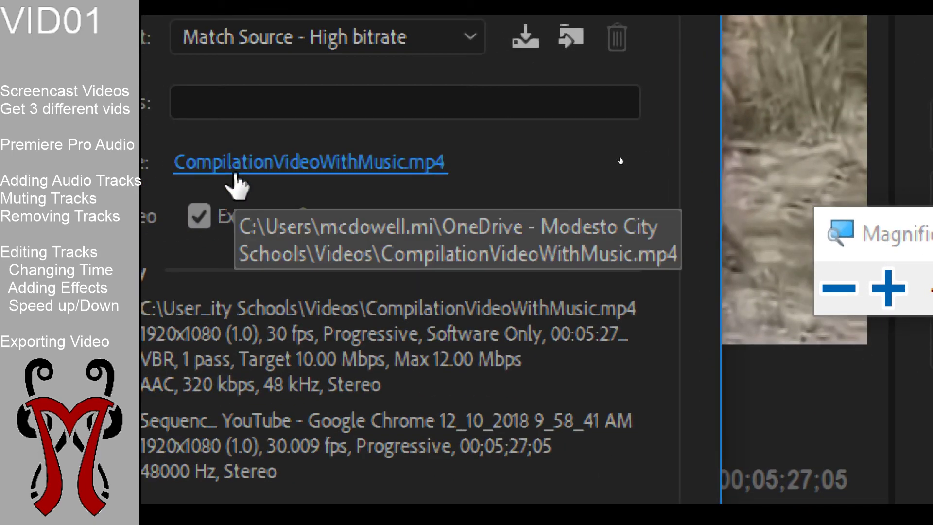
pyautogui.press('super+Escape')
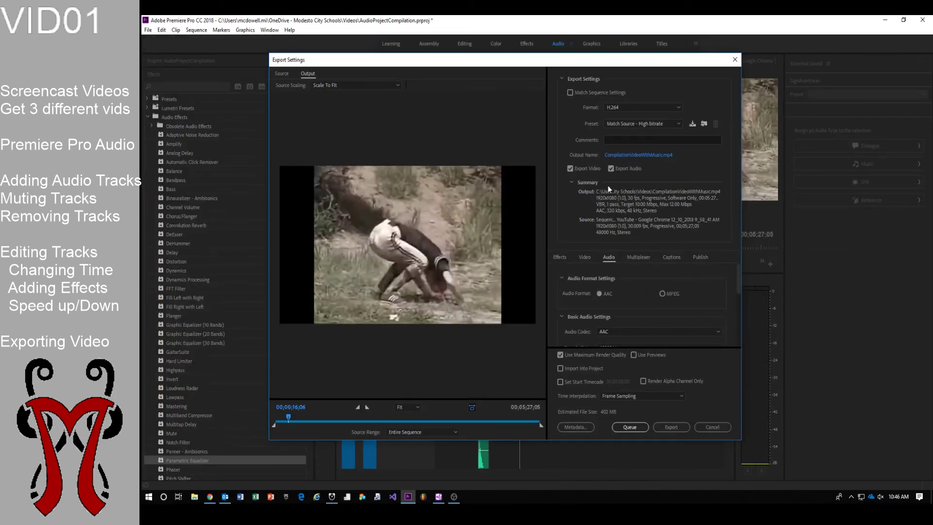
# Step: Look through the export's publishing options, including Adobe Creative Cloud, Adobe Stock, Facebook, FTP and Vimeo
pyautogui.press('super+plus')
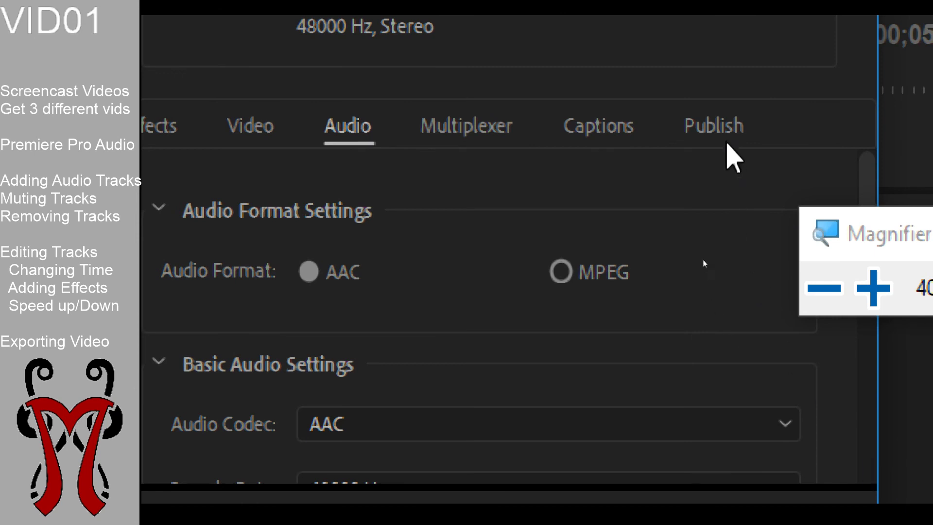
pyautogui.click(723, 121)
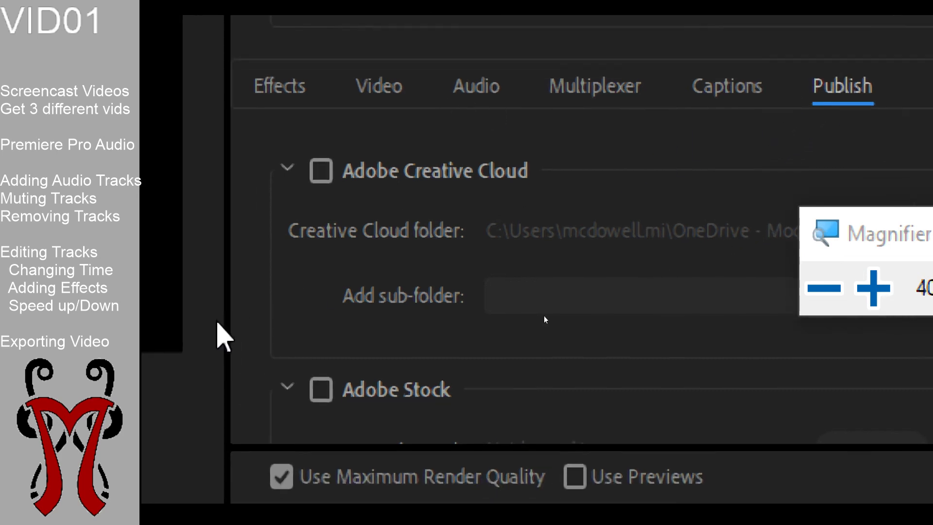
pyautogui.scroll(-5, 452, 228)
pyautogui.scroll(-8, 452, 228)
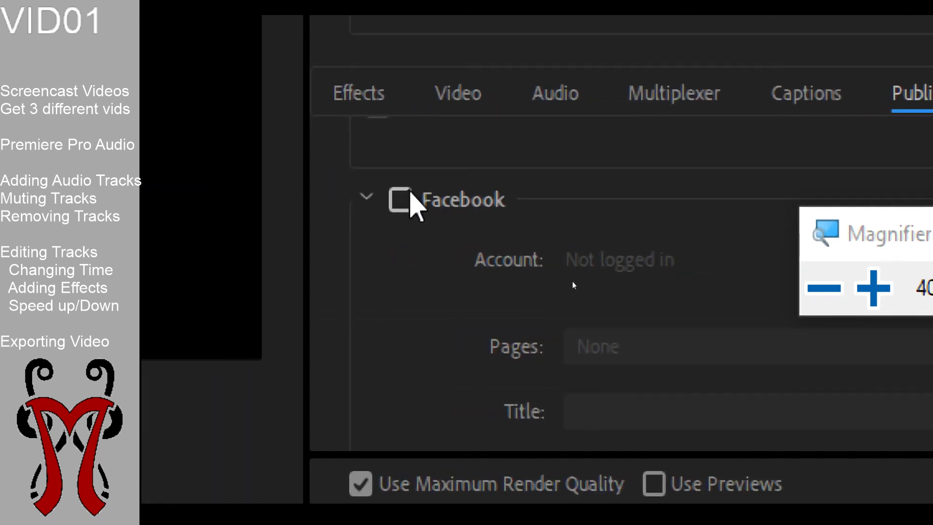
pyautogui.scroll(-3, 431, 191)
pyautogui.scroll(-4, 434, 195)
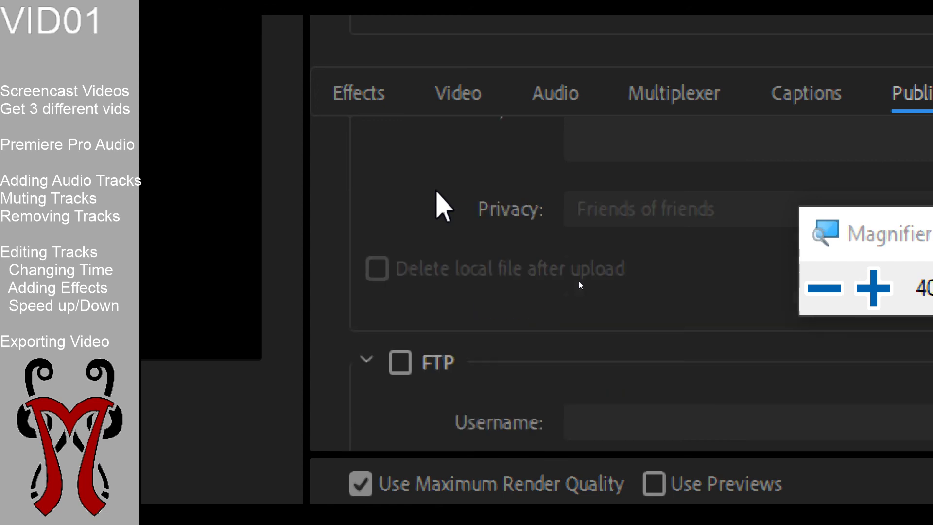
pyautogui.scroll(-2, 436, 234)
pyautogui.scroll(-8, 438, 262)
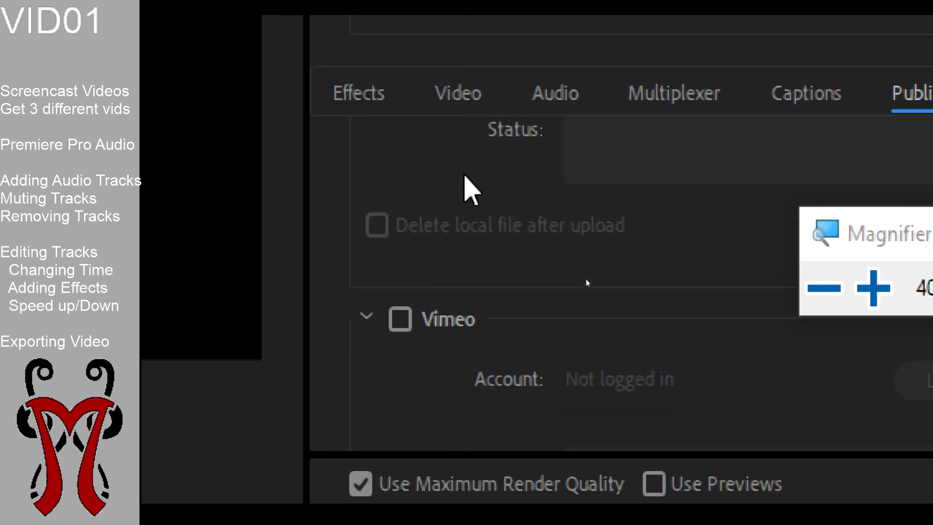
pyautogui.scroll(-8, 466, 194)
pyautogui.scroll(-2, 466, 209)
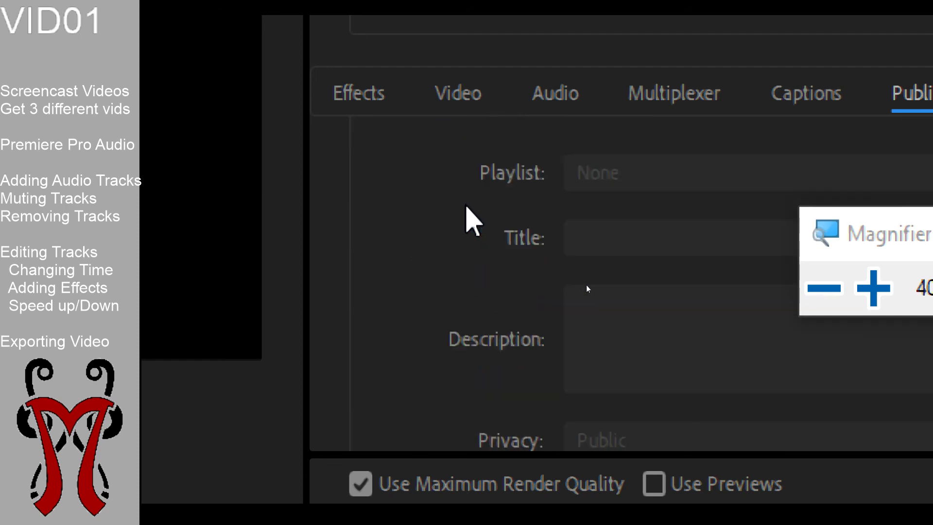
pyautogui.press('super+Escape')
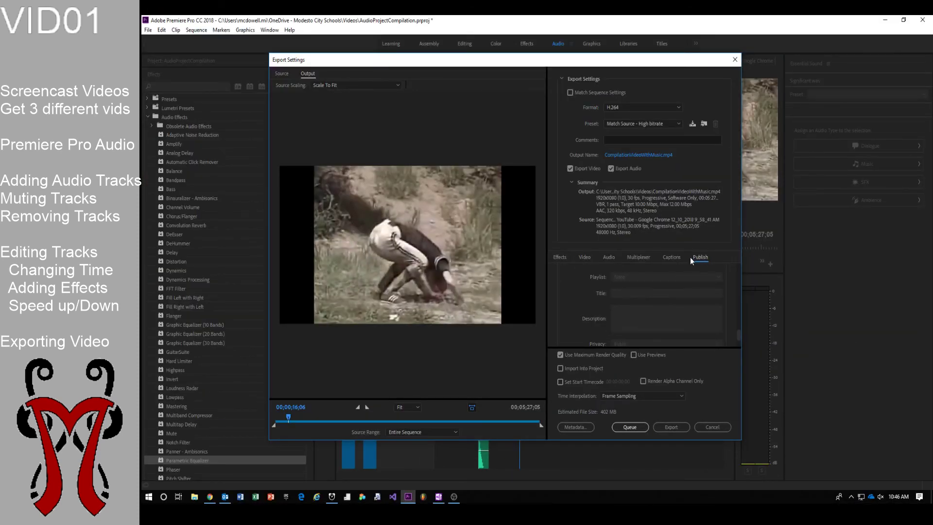
# Step: Cancel the export and save the project before switching to OBS
pyautogui.press('super+plus')
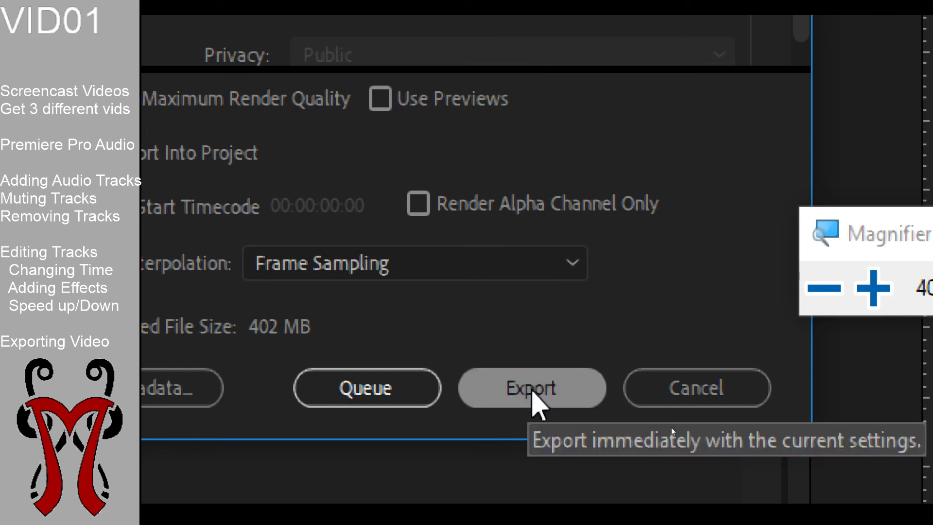
pyautogui.press('super+Escape')
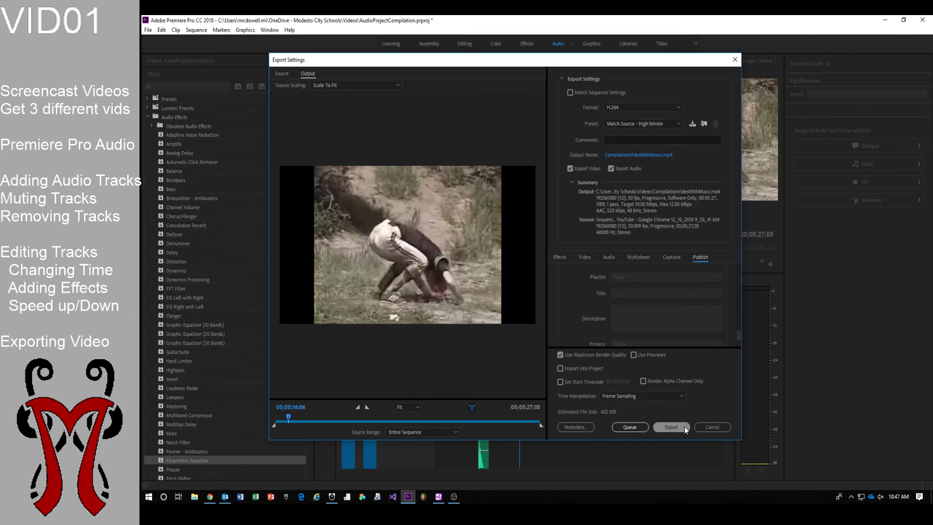
pyautogui.click(710, 424)
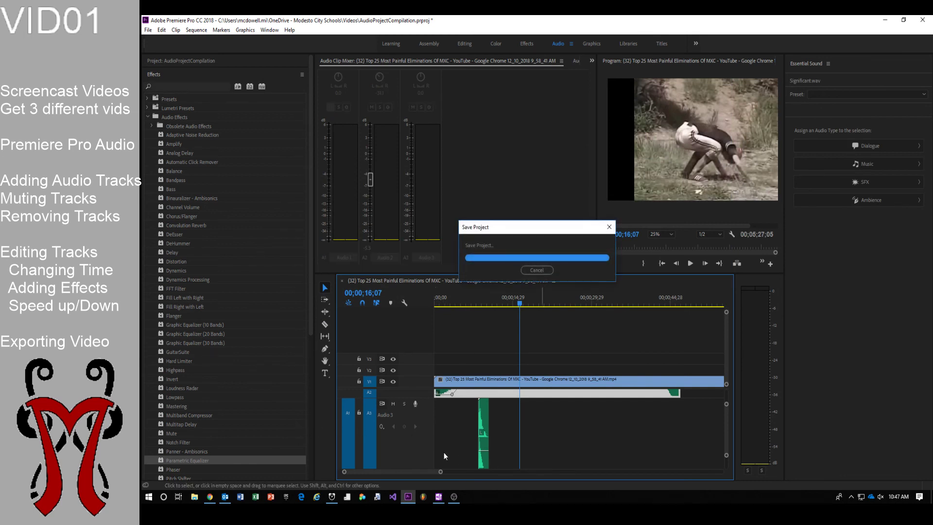
pyautogui.click(457, 501)
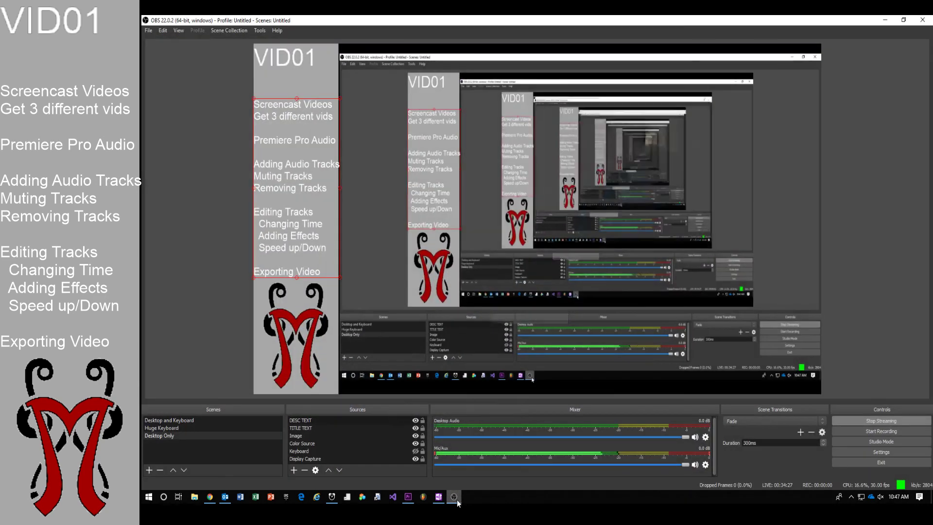